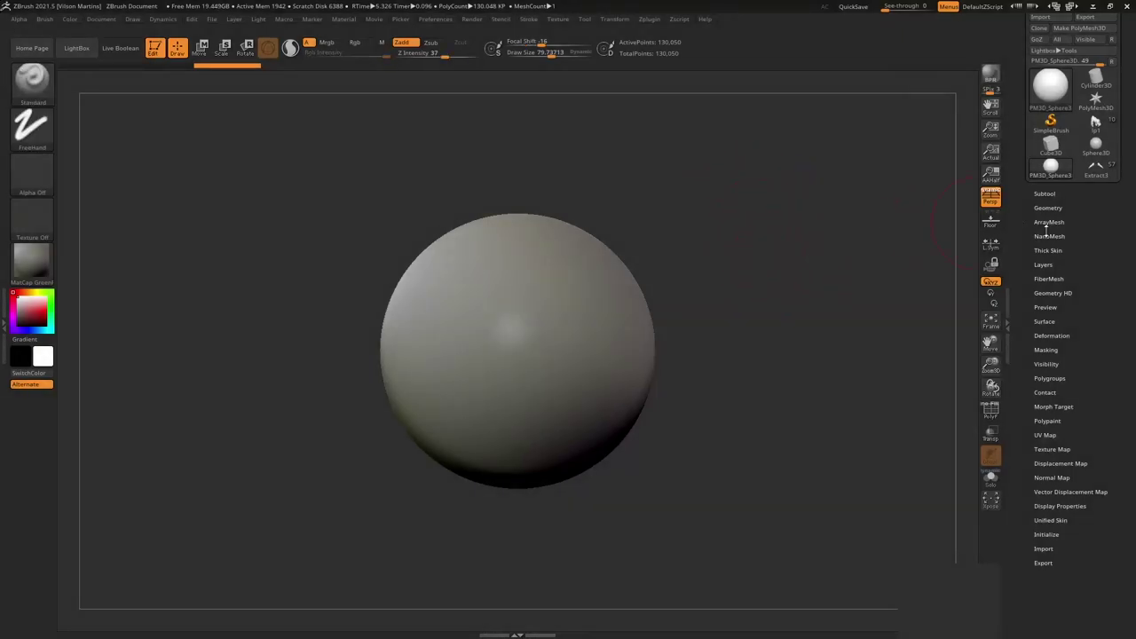
# Expand the Tool > Thick Skin settings at Thickness 20, then orbit and pan to reframe the sphere.
pyautogui.click(1052, 251)
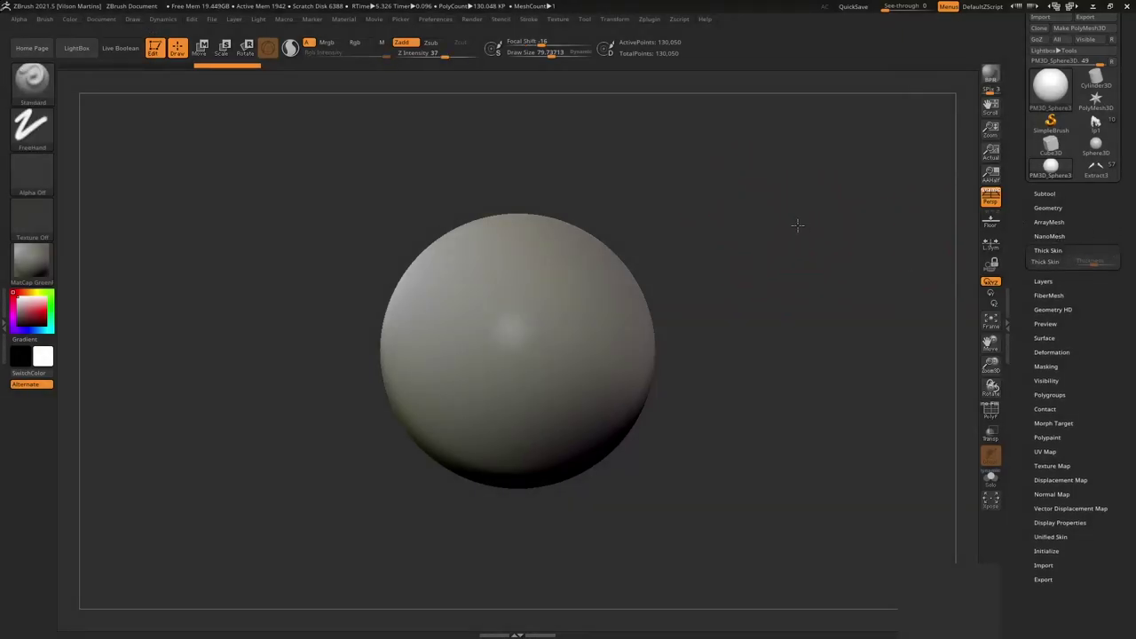
pyautogui.keyDown('alt'); pyautogui.moveTo(797, 225); pyautogui.dragTo(1000, 238); pyautogui.keyUp('alt')
pyautogui.moveTo(742, 154); pyautogui.dragTo(919, 257)
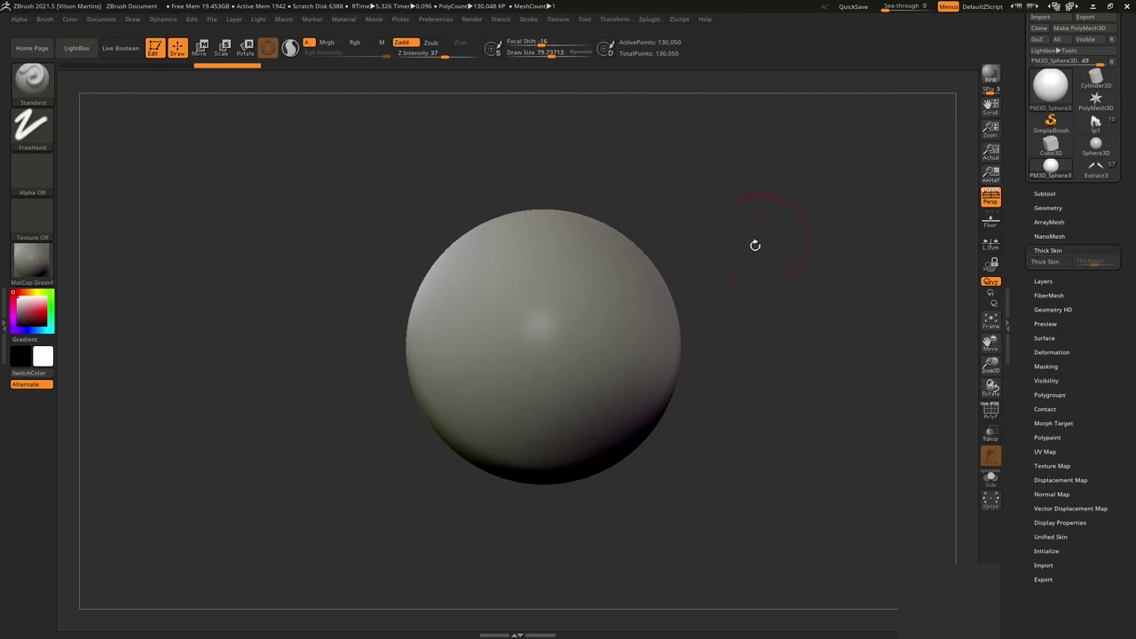
pyautogui.moveTo(755, 245); pyautogui.dragTo(838, 258)
pyautogui.moveTo(940, 223)
pyautogui.mouseDown()
pyautogui.moveTo(829, 222)
pyautogui.moveTo(678, 257)
pyautogui.moveTo(756, 236)
pyautogui.mouseUp()
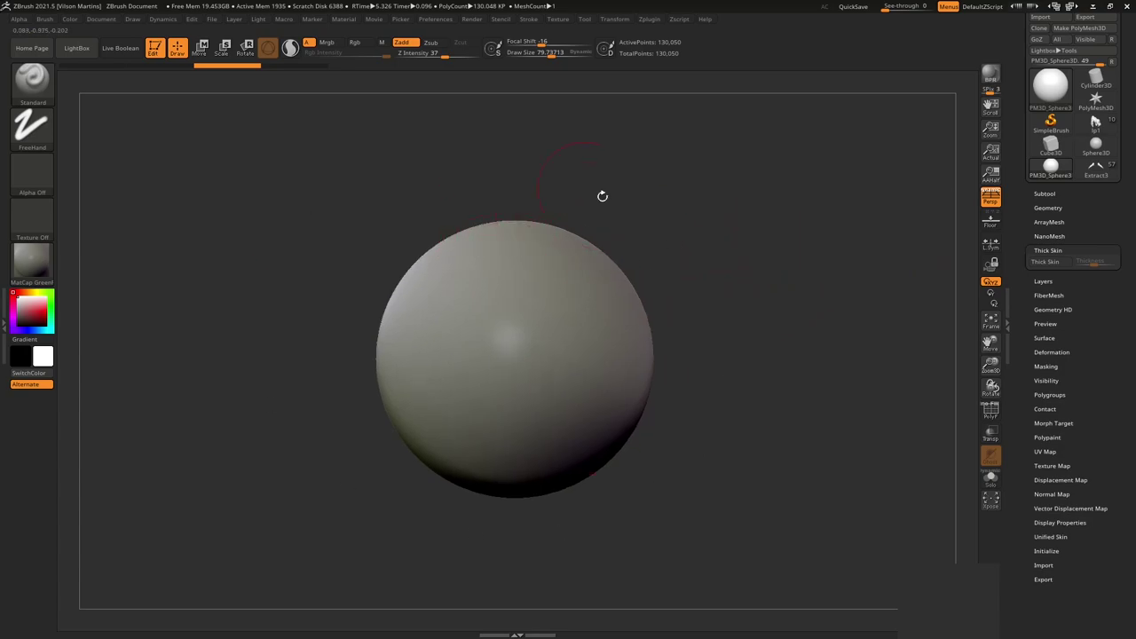
pyautogui.moveTo(602, 195); pyautogui.dragTo(370, 234)
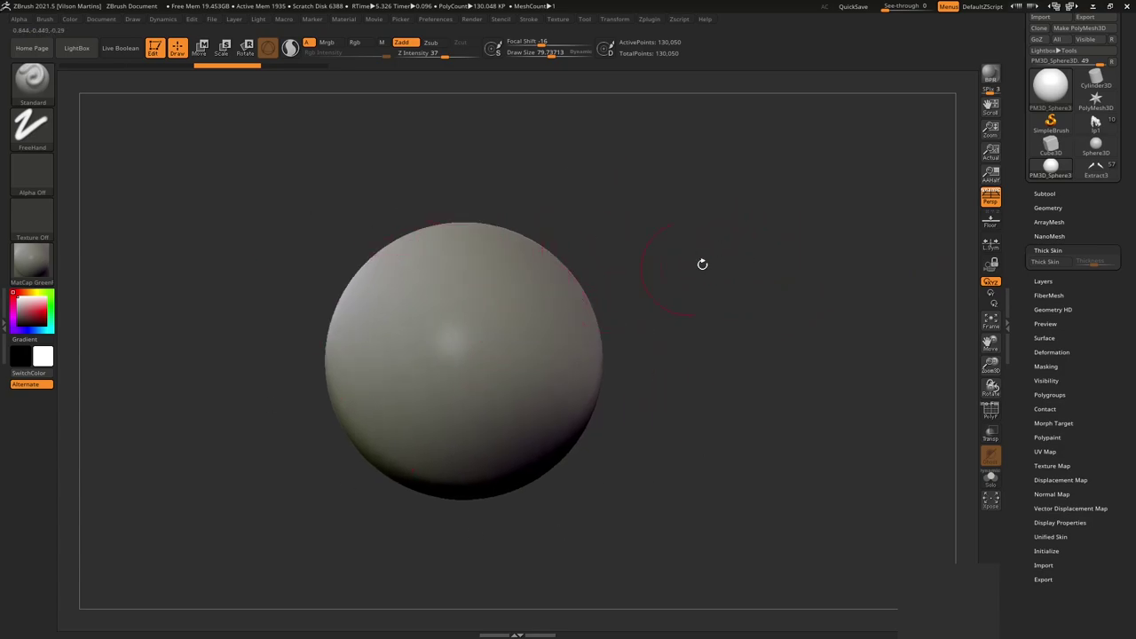
pyautogui.moveTo(703, 264); pyautogui.dragTo(968, 246)
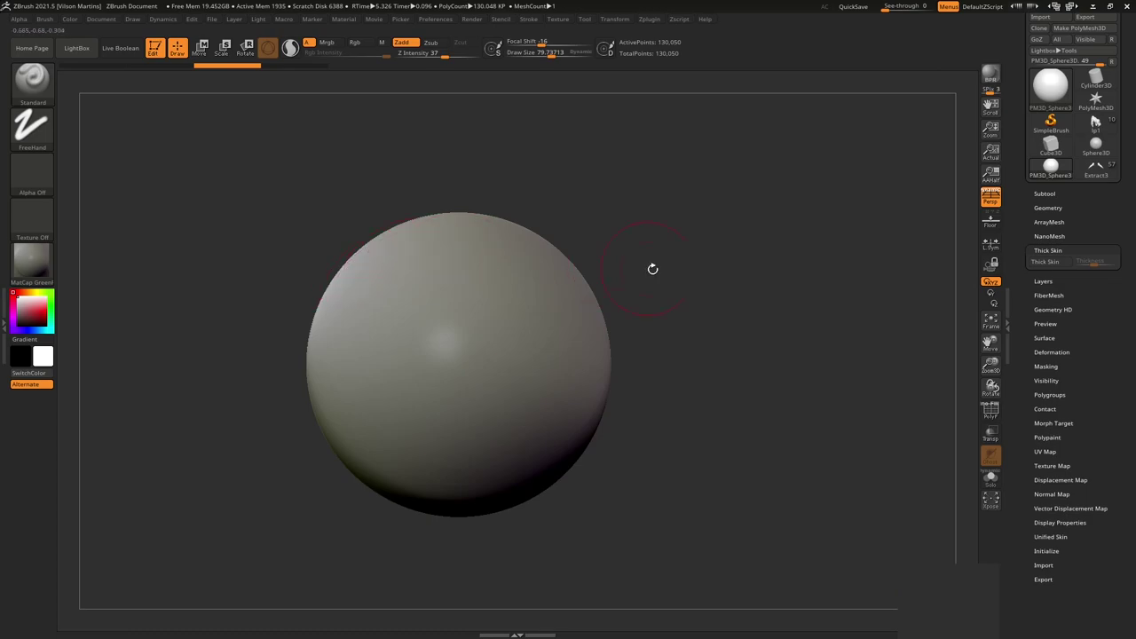
pyautogui.moveTo(654, 266); pyautogui.dragTo(661, 272)
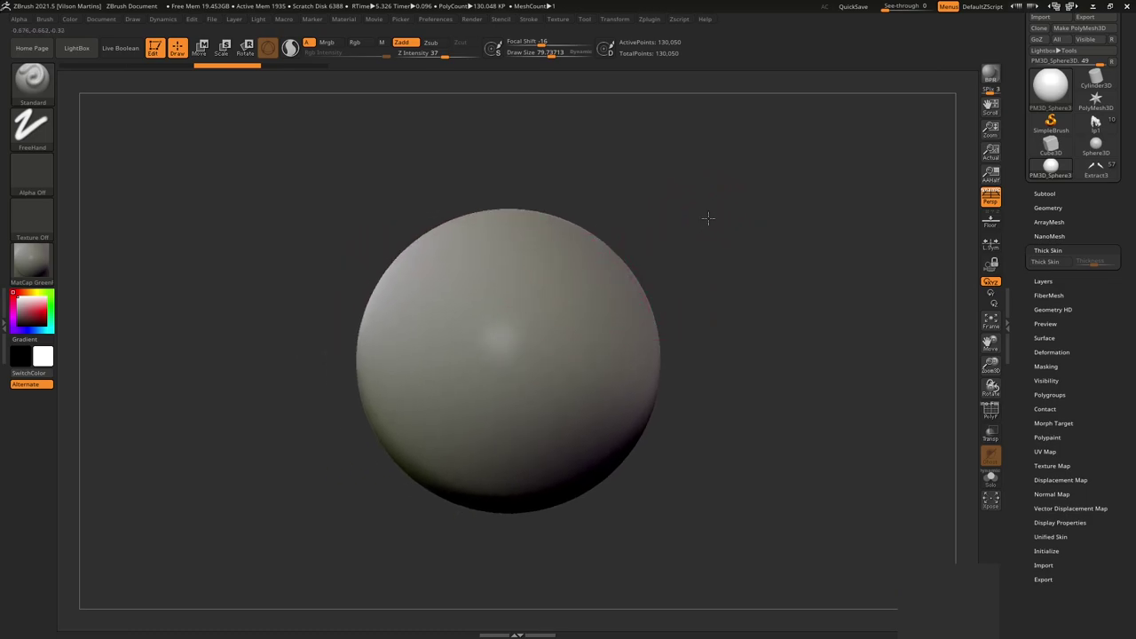
pyautogui.moveTo(708, 218); pyautogui.dragTo(743, 272)
pyautogui.scroll(2, 1101, 204)
pyautogui.moveTo(853, 293)
pyautogui.mouseDown()
pyautogui.moveTo(801, 315)
pyautogui.moveTo(1075, 263)
pyautogui.moveTo(1098, 281)
pyautogui.mouseUp()
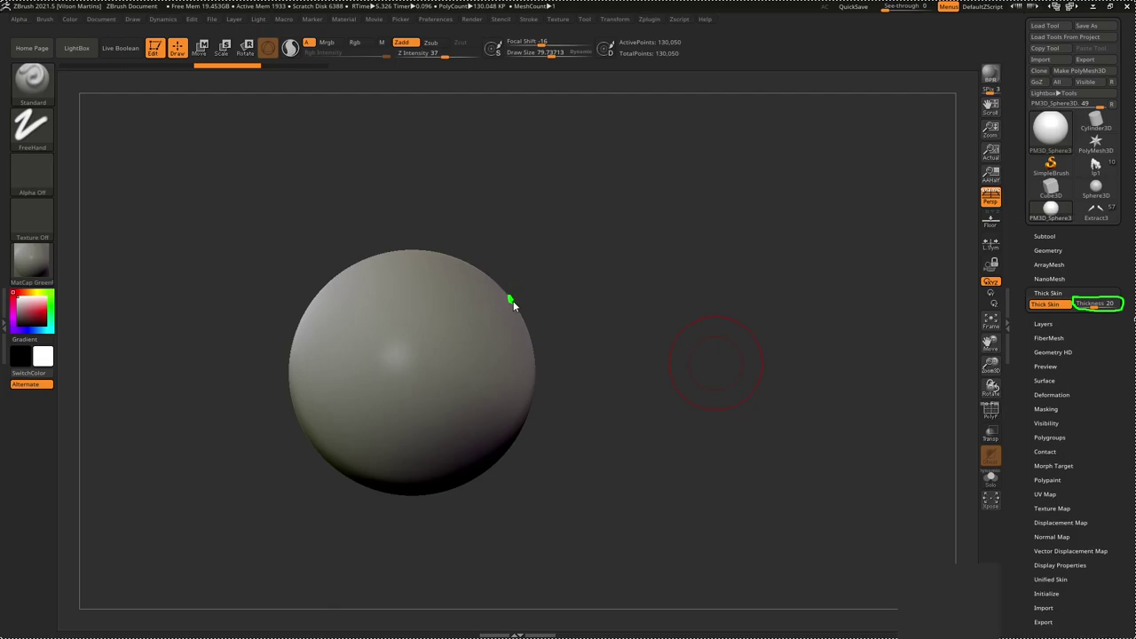
pyautogui.moveTo(511, 301); pyautogui.dragTo(531, 290)
pyautogui.moveTo(589, 249); pyautogui.dragTo(613, 235)
pyautogui.moveTo(624, 223); pyautogui.dragTo(633, 223)
pyautogui.moveTo(649, 221); pyautogui.dragTo(647, 222)
pyautogui.moveTo(460, 265); pyautogui.dragTo(472, 255)
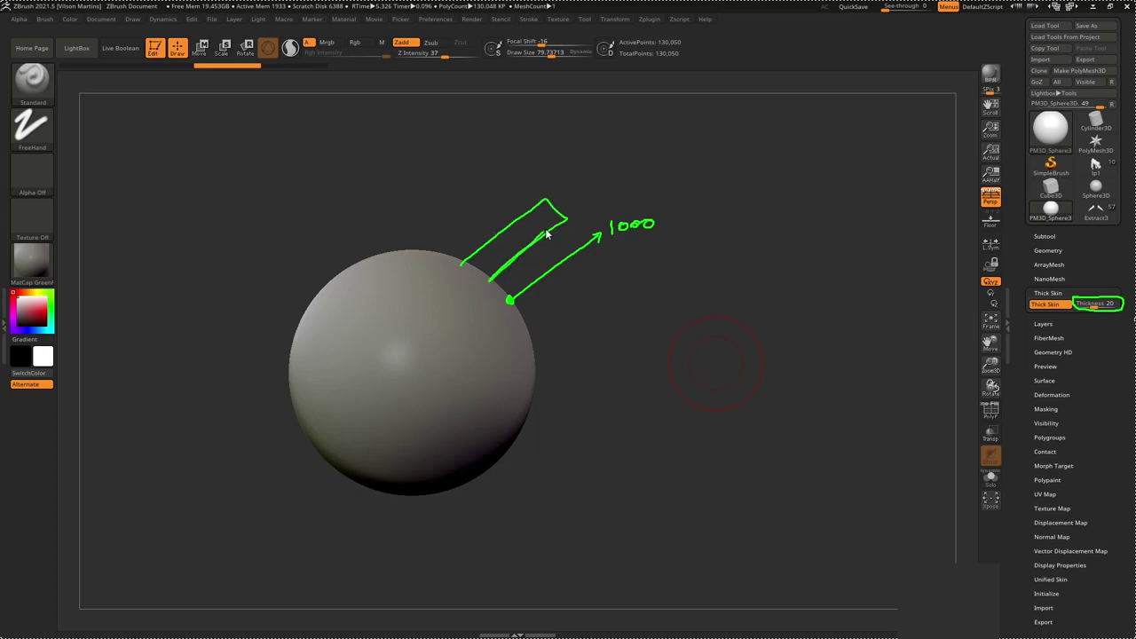
pyautogui.moveTo(558, 201); pyautogui.dragTo(566, 217)
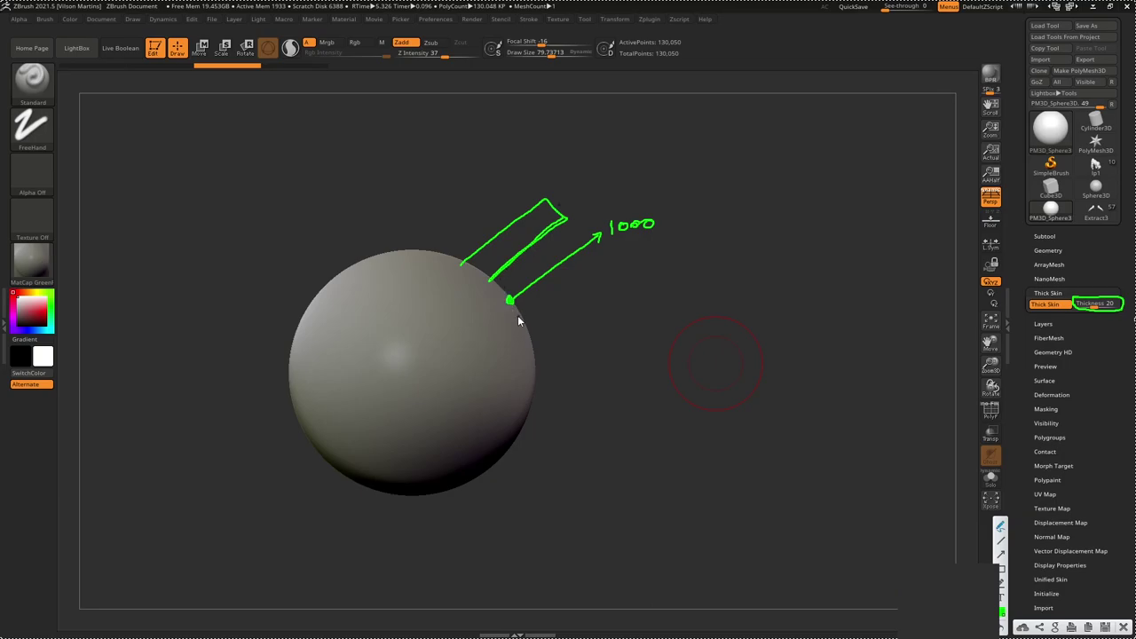
pyautogui.moveTo(518, 313); pyautogui.dragTo(478, 338)
pyautogui.moveTo(435, 373); pyautogui.dragTo(532, 348)
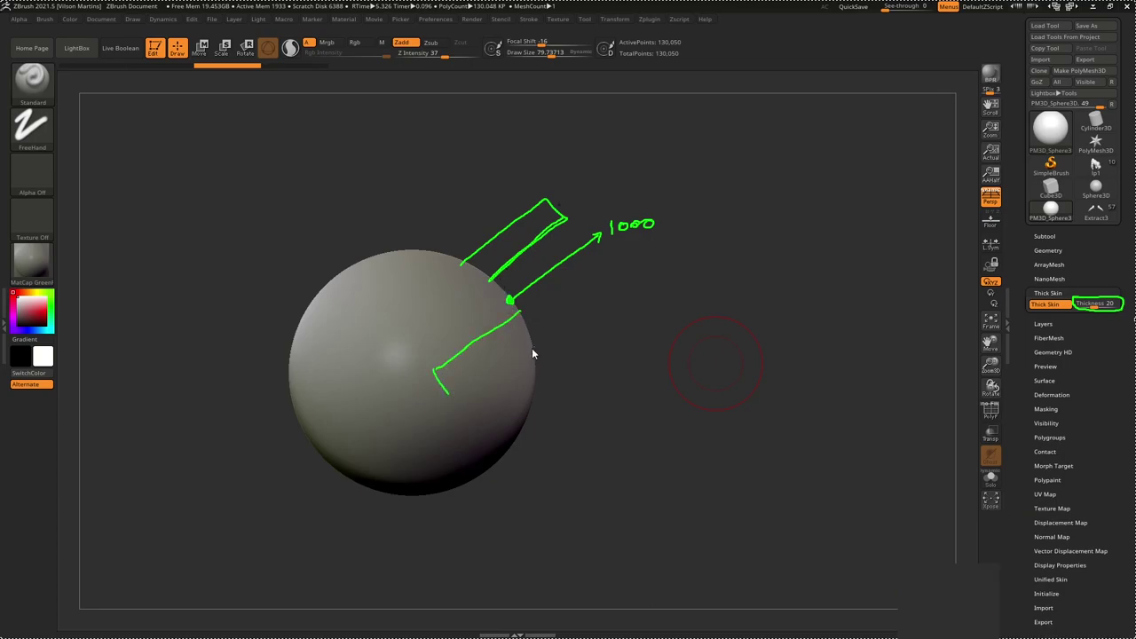
pyautogui.moveTo(458, 362); pyautogui.dragTo(508, 327)
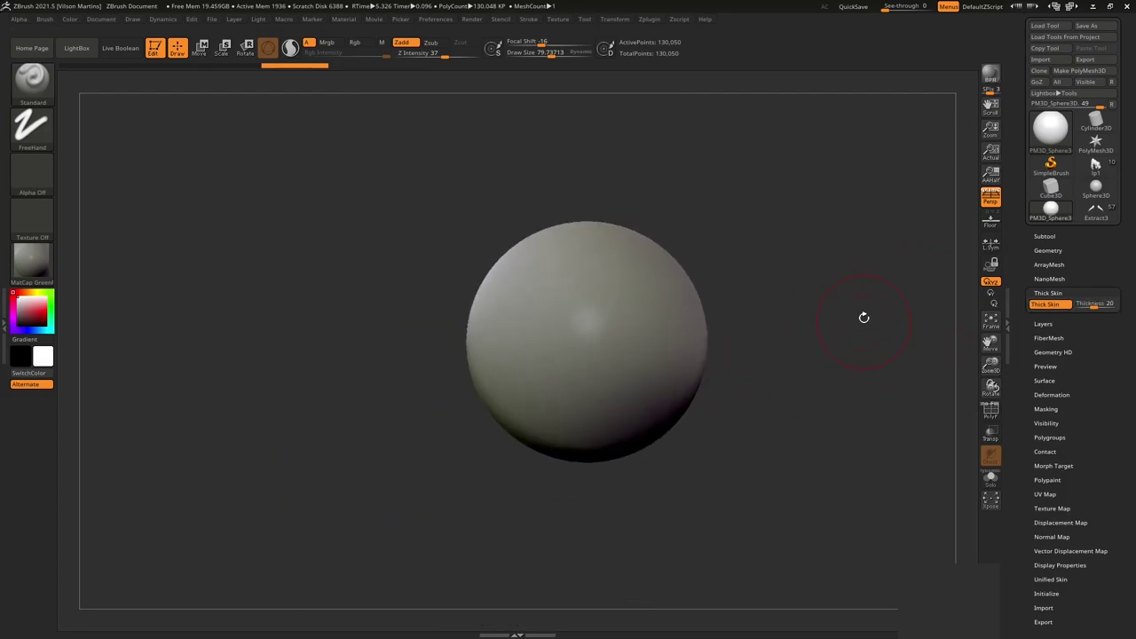
pyautogui.moveTo(1095, 304)
pyautogui.mouseDown()
pyautogui.moveTo(1112, 314)
pyautogui.moveTo(1100, 309)
pyautogui.mouseUp()
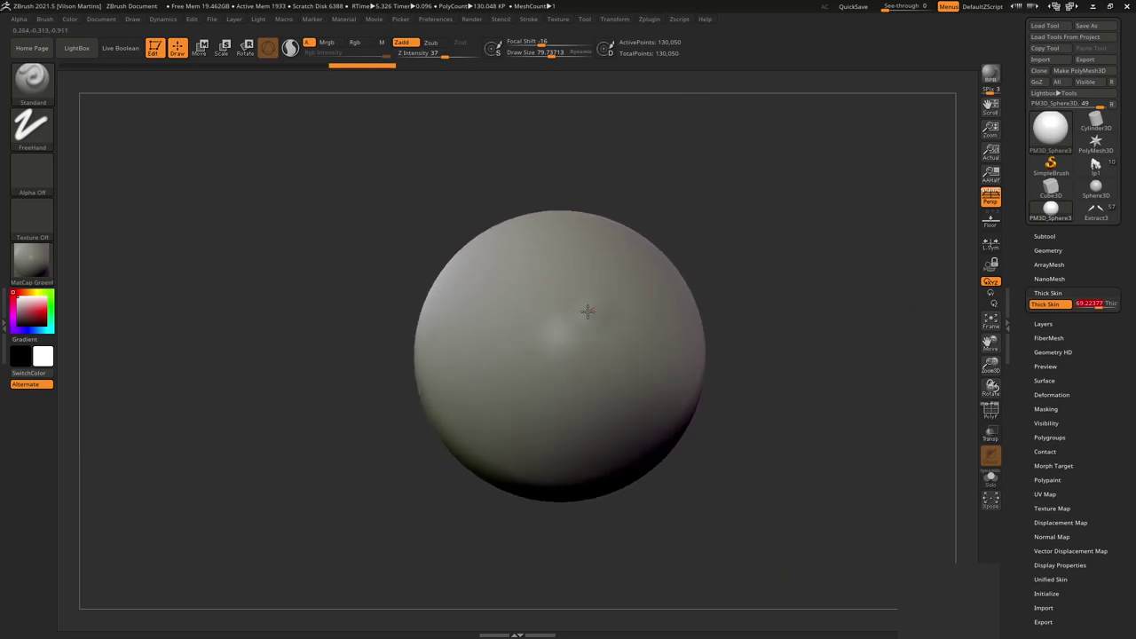
pyautogui.moveTo(589, 314)
pyautogui.mouseDown()
pyautogui.moveTo(597, 352)
pyautogui.moveTo(586, 351)
pyautogui.mouseUp()
pyautogui.moveTo(728, 266); pyautogui.dragTo(786, 263)
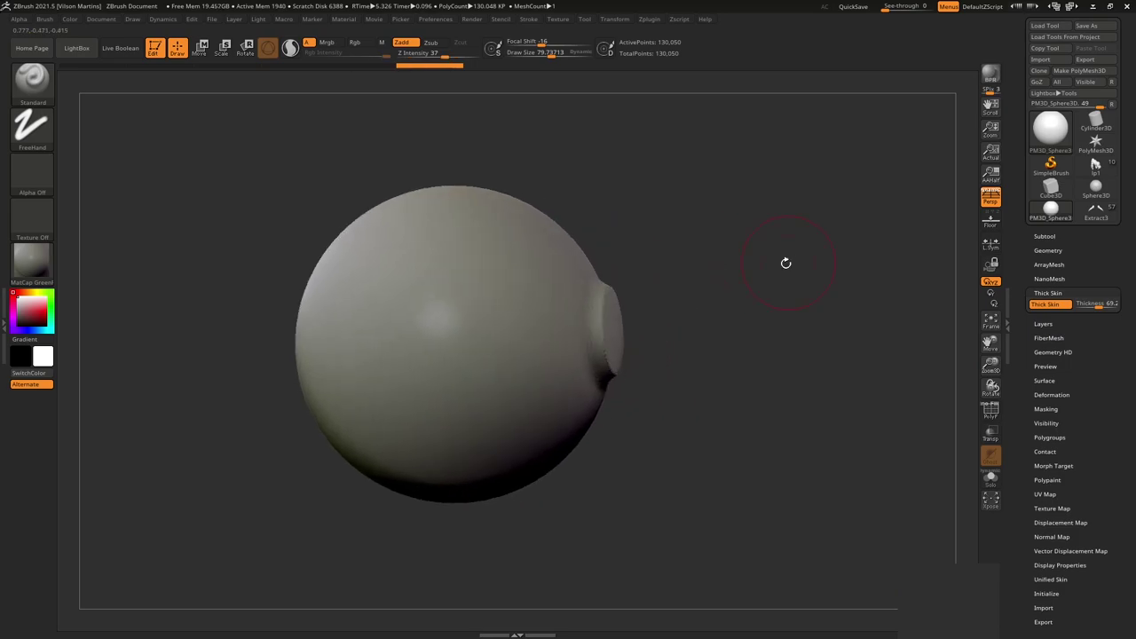
pyautogui.moveTo(639, 275); pyautogui.dragTo(759, 266)
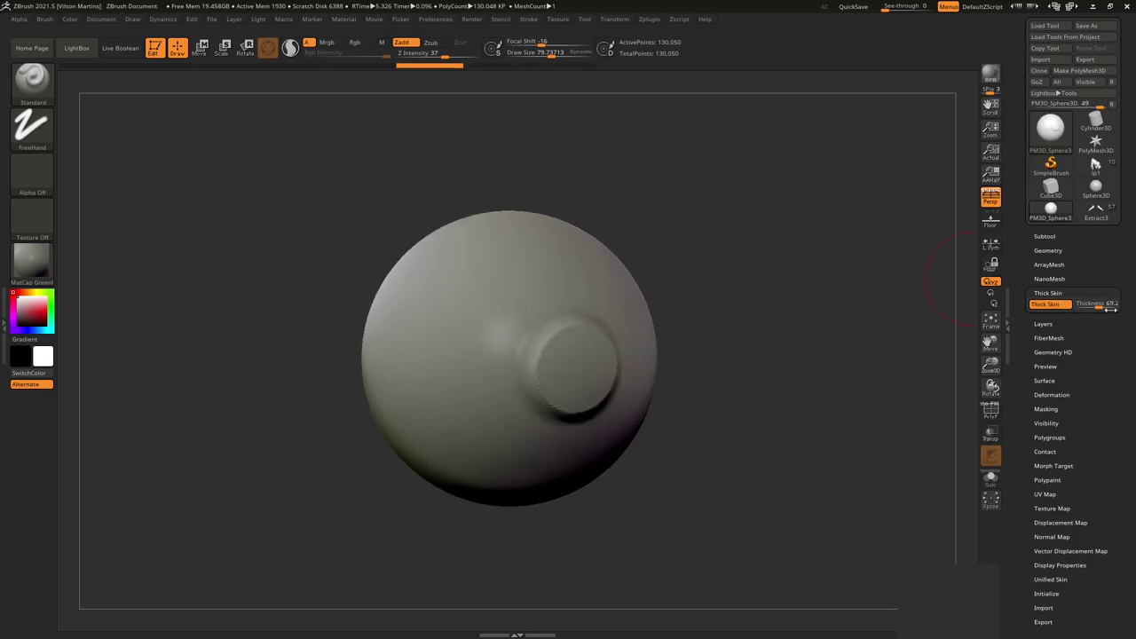
pyautogui.write('120')
pyautogui.press('Return')
pyautogui.moveTo(951, 279)
pyautogui.mouseDown()
pyautogui.moveTo(553, 264)
pyautogui.moveTo(536, 297)
pyautogui.mouseUp()
pyautogui.moveTo(639, 204)
pyautogui.mouseDown()
pyautogui.moveTo(730, 295)
pyautogui.moveTo(817, 259)
pyautogui.mouseUp()
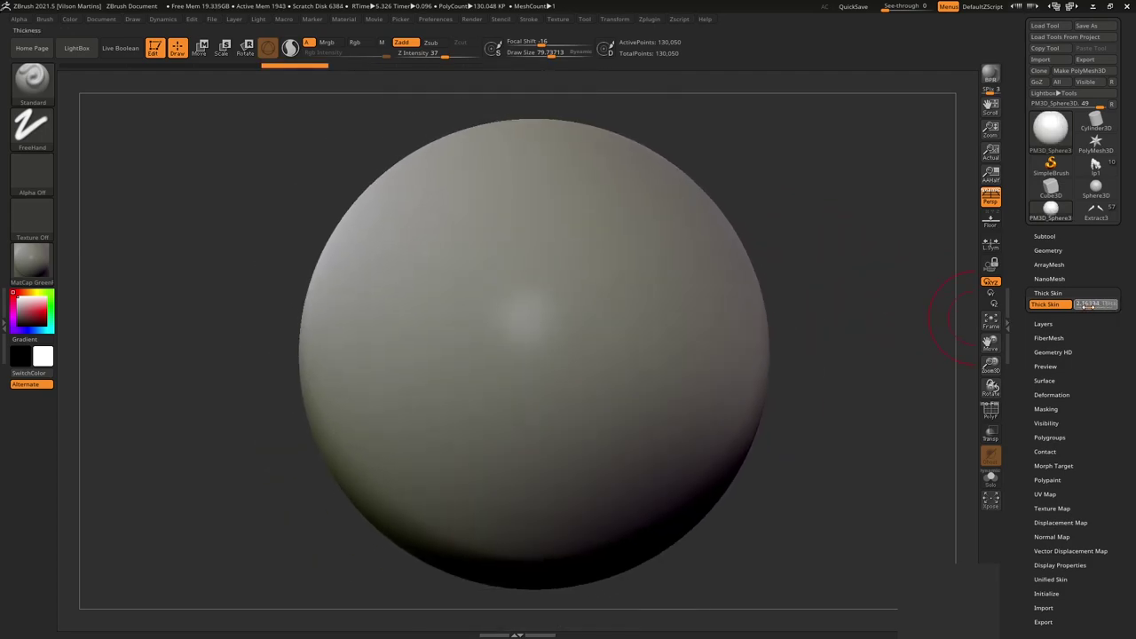
# Adjust the Thick Skin thickness slider, then switch to Move mode with the transpose gizmo.
pyautogui.moveTo(1097, 303); pyautogui.dragTo(848, 318)
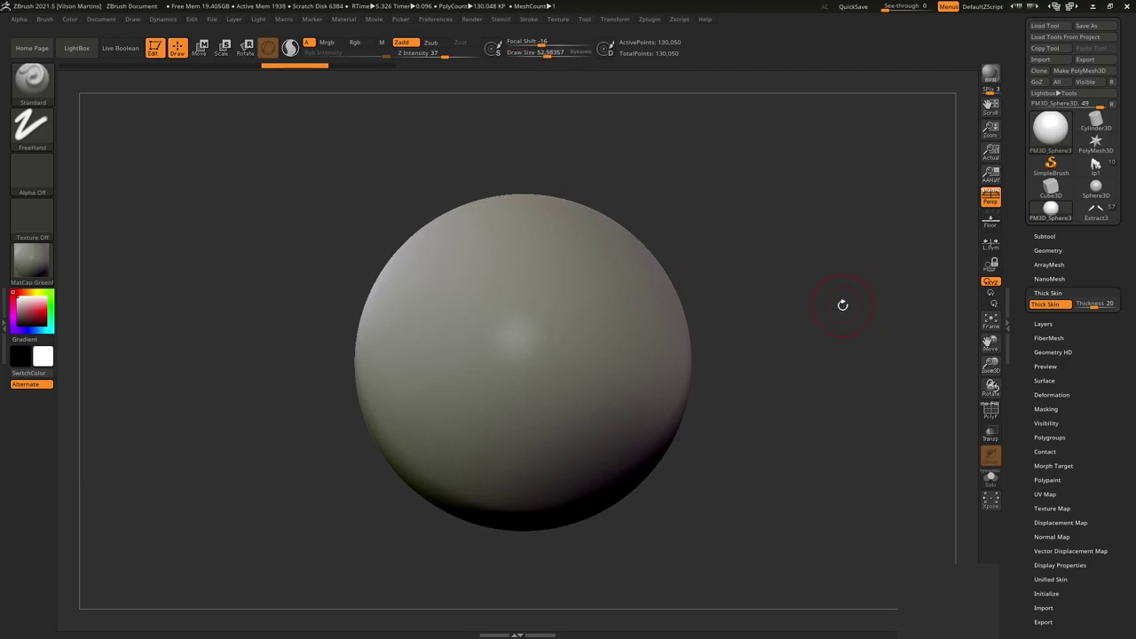
pyautogui.moveTo(1090, 303)
pyautogui.mouseDown()
pyautogui.moveTo(1120, 305)
pyautogui.moveTo(1080, 305)
pyautogui.mouseUp()
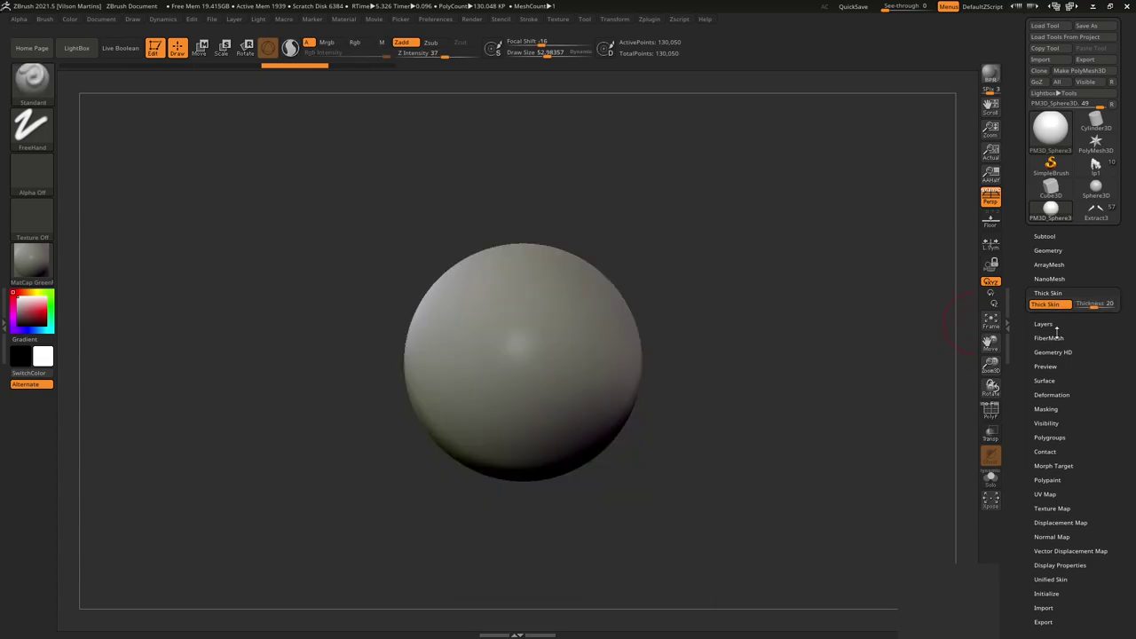
pyautogui.press('w')
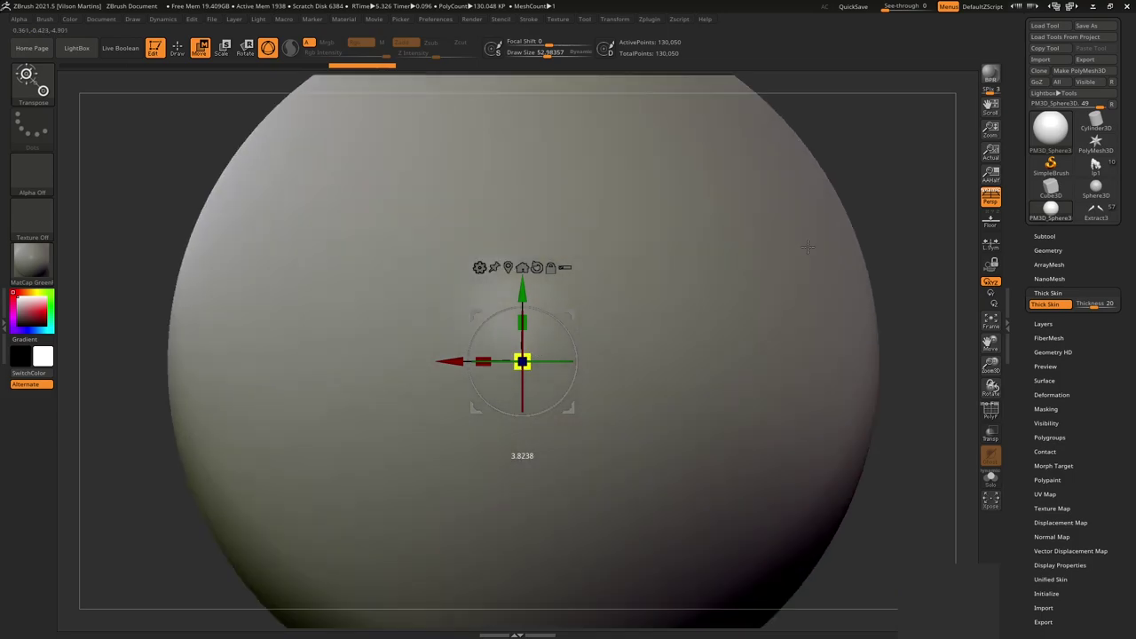
# Return to Draw mode and try Thick Skin thicknesses of 1000 and 349 before entering 20.
pyautogui.press('q')
pyautogui.moveTo(1104, 303); pyautogui.dragTo(1108, 309)
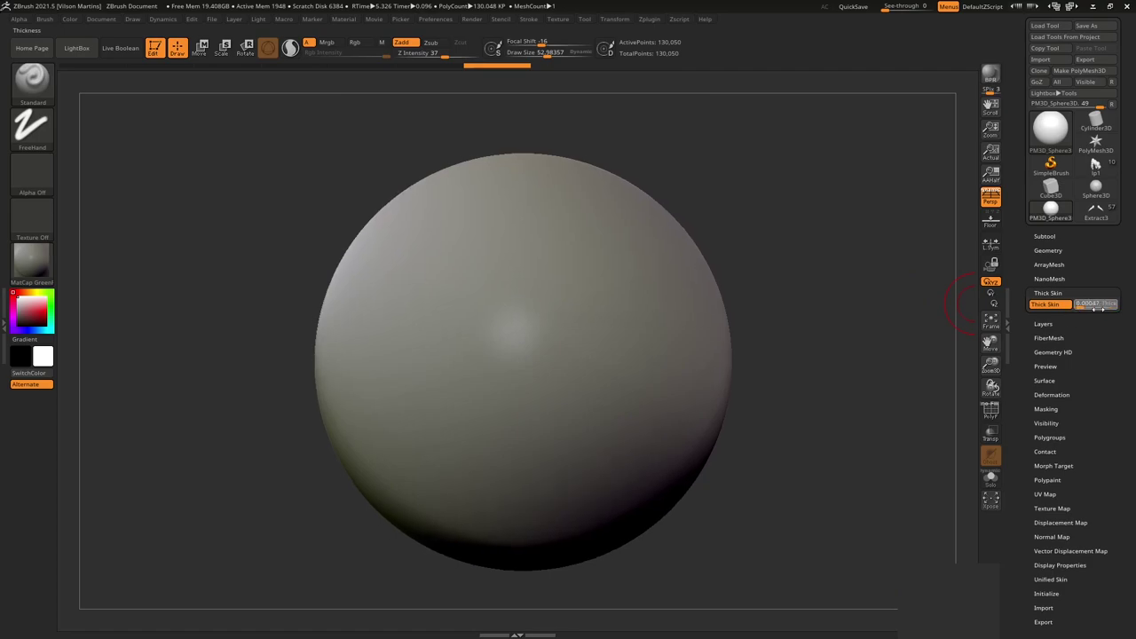
pyautogui.moveTo(1131, 310); pyautogui.dragTo(1115, 304)
pyautogui.write('1000')
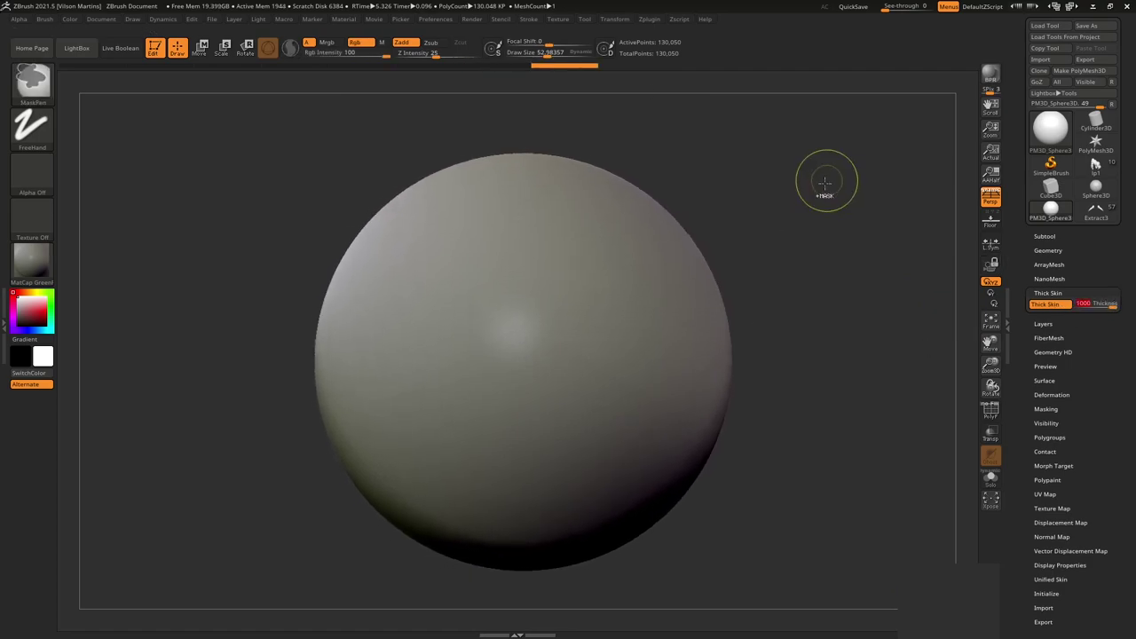
pyautogui.write('20')
pyautogui.press('Return')
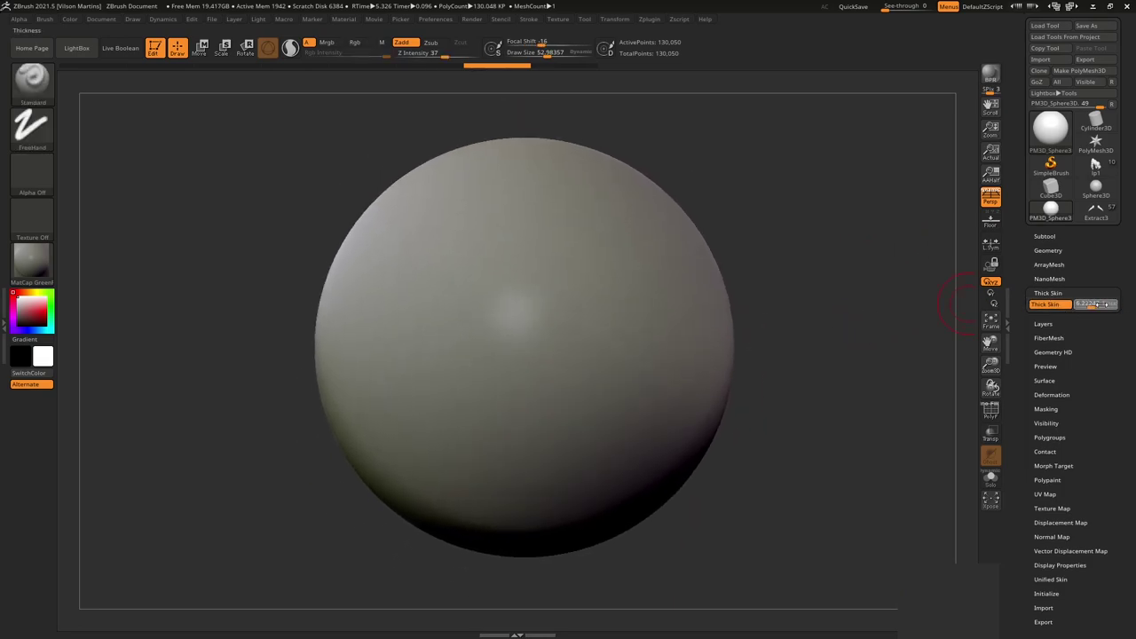
# Briefly bring up the rotate transpose gizmo, then go back to Draw mode and drag the thickness slider.
pyautogui.press('w')
pyautogui.press('r')
pyautogui.press('-')
pyautogui.press('-')
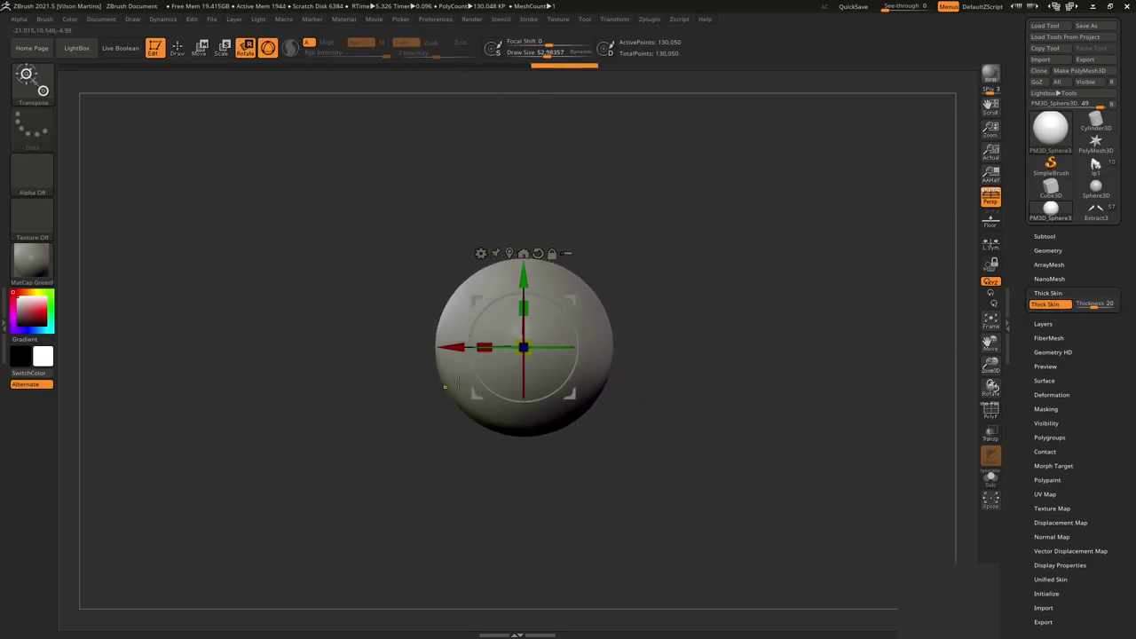
pyautogui.press('q')
pyautogui.moveTo(1104, 303)
pyautogui.mouseDown()
pyautogui.moveTo(1124, 307)
pyautogui.moveTo(1079, 304)
pyautogui.mouseUp()
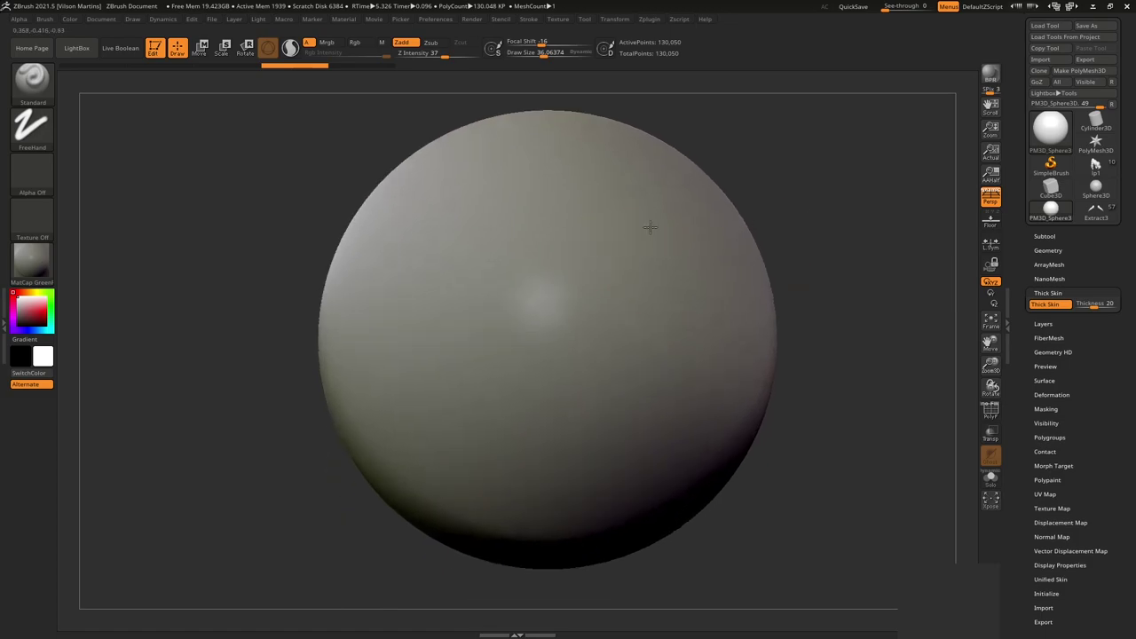
pyautogui.moveTo(649, 228)
pyautogui.mouseDown()
pyautogui.moveTo(447, 325)
pyautogui.moveTo(622, 261)
pyautogui.moveTo(441, 262)
pyautogui.moveTo(475, 415)
pyautogui.moveTo(692, 342)
pyautogui.moveTo(686, 214)
pyautogui.moveTo(498, 225)
pyautogui.mouseUp()
pyautogui.hotkey('ctrl', 'z')
pyautogui.moveTo(435, 269)
pyautogui.mouseDown()
pyautogui.moveTo(759, 245)
pyautogui.moveTo(569, 249)
pyautogui.mouseUp()
pyautogui.moveTo(679, 226)
pyautogui.keyDown('ctrl'); pyautogui.mouseDown()
pyautogui.moveTo(604, 229)
pyautogui.moveTo(560, 394)
pyautogui.moveTo(702, 266)
pyautogui.moveTo(583, 223)
pyautogui.mouseUp(); pyautogui.keyUp('ctrl')
pyautogui.keyDown('ctrl'); pyautogui.click(832, 190); pyautogui.keyUp('ctrl')
pyautogui.press('w')
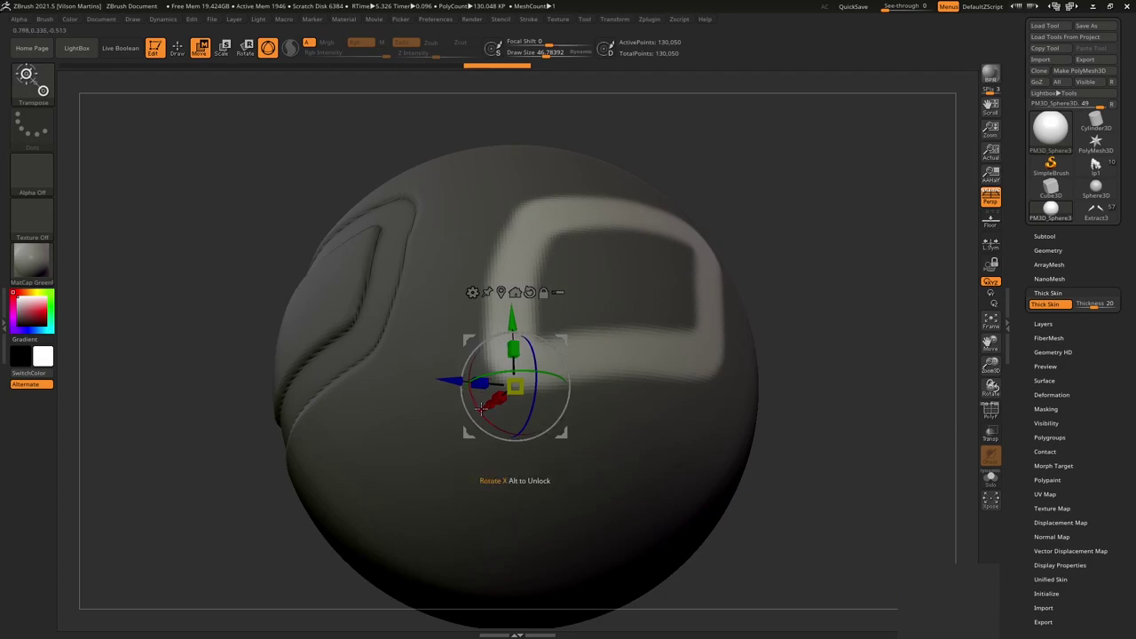
pyautogui.moveTo(480, 408); pyautogui.dragTo(484, 391)
pyautogui.press('q')
pyautogui.keyDown('ctrl'); pyautogui.click(812, 257); pyautogui.keyUp('ctrl')
pyautogui.moveTo(812, 257)
pyautogui.mouseDown()
pyautogui.moveTo(795, 236)
pyautogui.moveTo(569, 253)
pyautogui.mouseUp()
pyautogui.moveTo(475, 282)
pyautogui.mouseDown()
pyautogui.moveTo(627, 261)
pyautogui.moveTo(563, 221)
pyautogui.mouseUp()
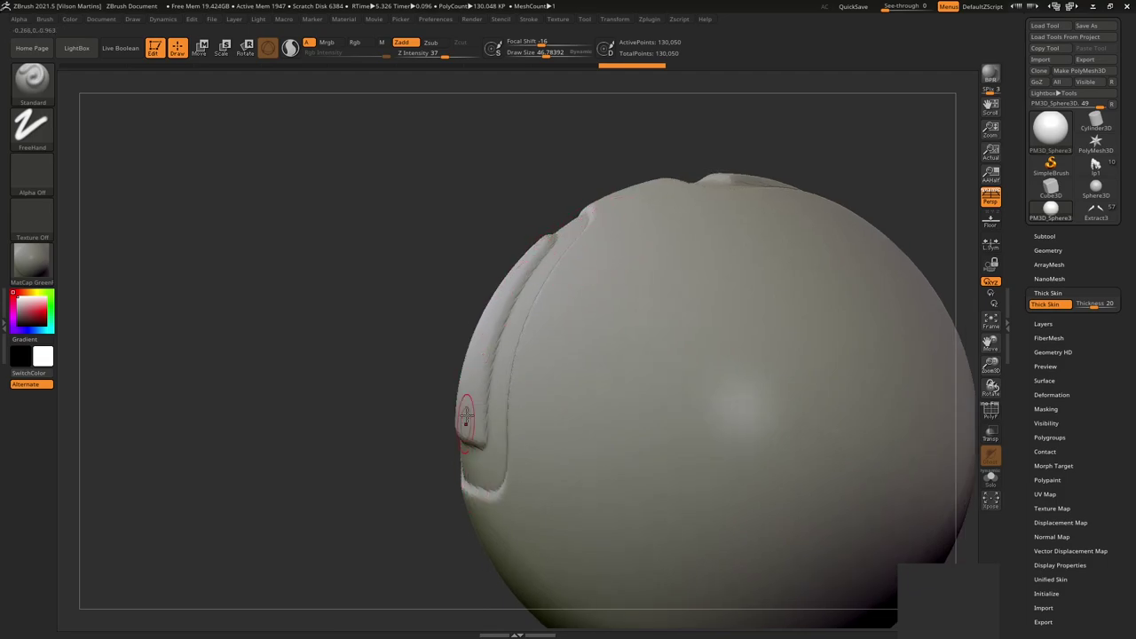
pyautogui.moveTo(466, 417)
pyautogui.mouseDown(button='right')
pyautogui.moveTo(616, 329)
pyautogui.moveTo(569, 293)
pyautogui.moveTo(368, 369)
pyautogui.moveTo(621, 269)
pyautogui.moveTo(657, 281)
pyautogui.moveTo(710, 272)
pyautogui.moveTo(627, 310)
pyautogui.mouseUp(button='right')
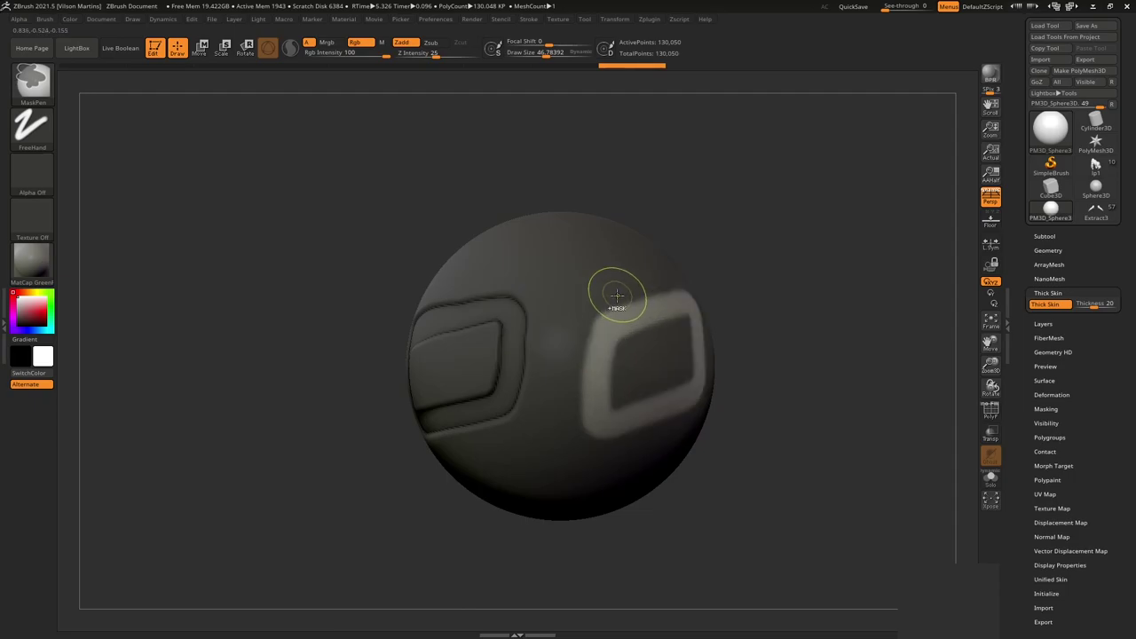
pyautogui.hotkey('ctrl', 'z')
pyautogui.hotkey('ctrl', 'z')
pyautogui.hotkey('ctrl', 'z')
pyautogui.hotkey('ctrl', 'z')
pyautogui.hotkey('ctrl', 'z')
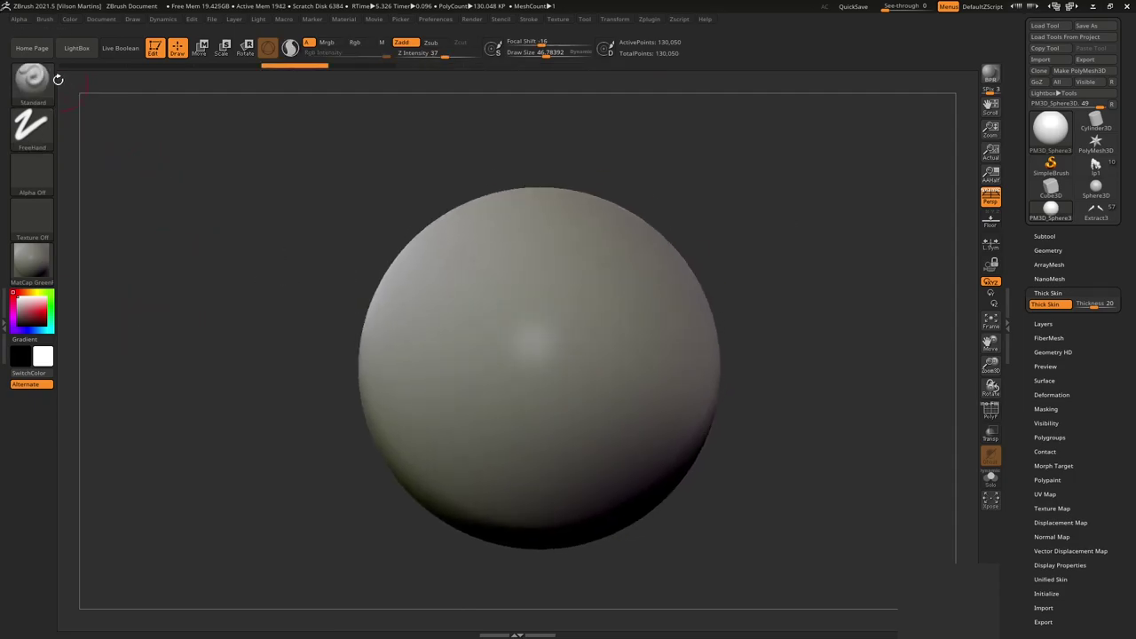
# Pick ThickSkinClay from the T-filtered brush library and sculpt mirrored clay strokes on the sphere.
pyautogui.click(38, 91)
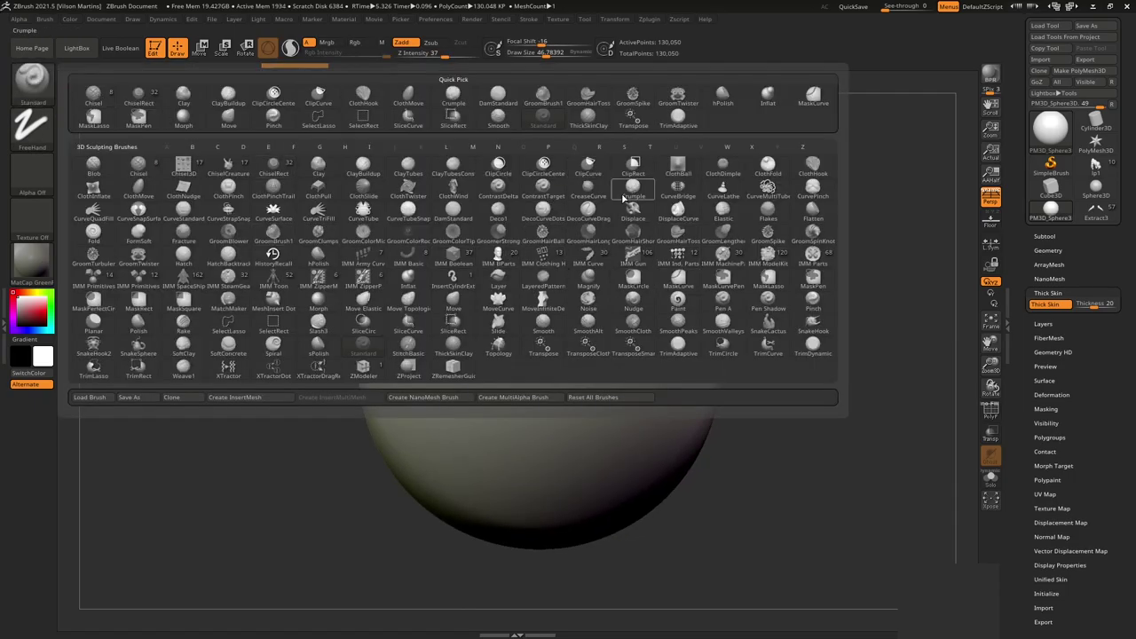
pyautogui.press('t')
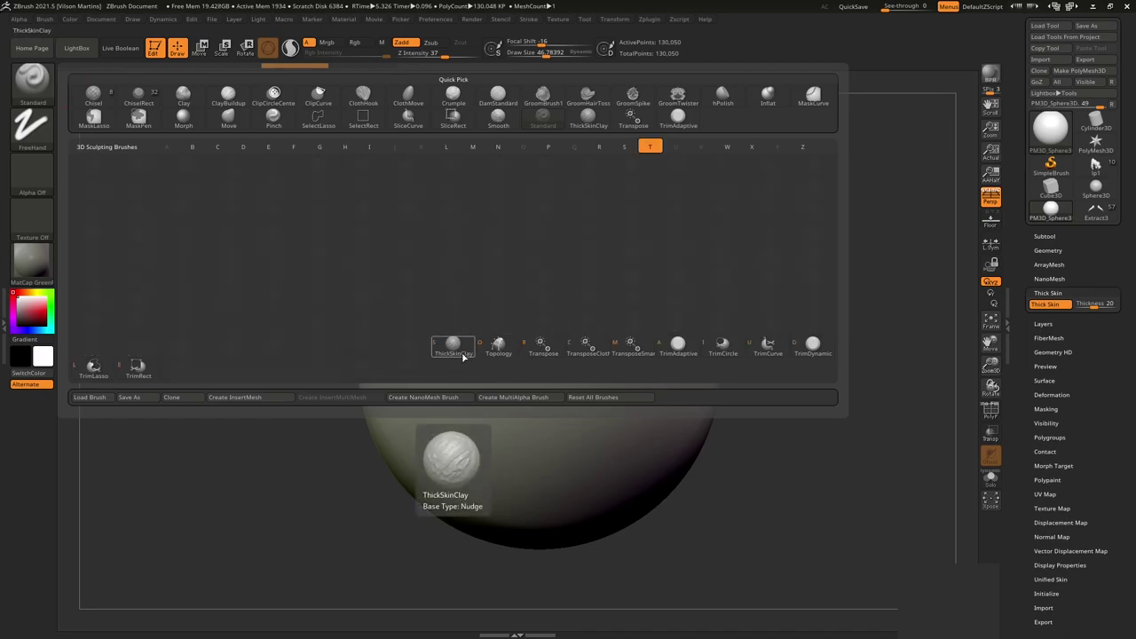
pyautogui.click(453, 347)
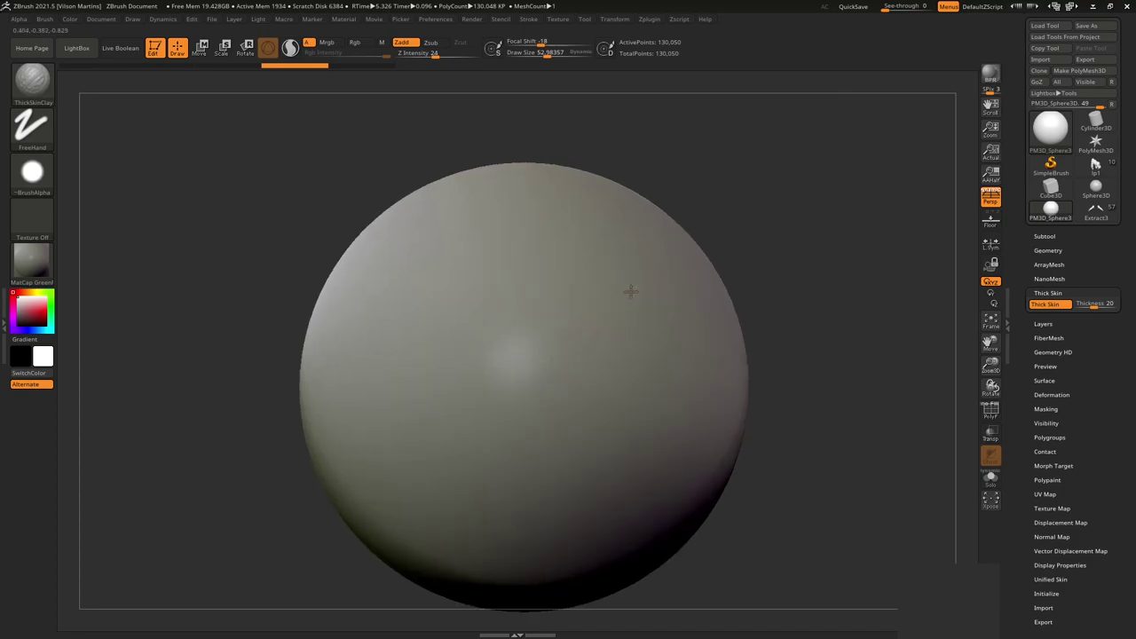
pyautogui.moveTo(626, 289); pyautogui.dragTo(621, 484)
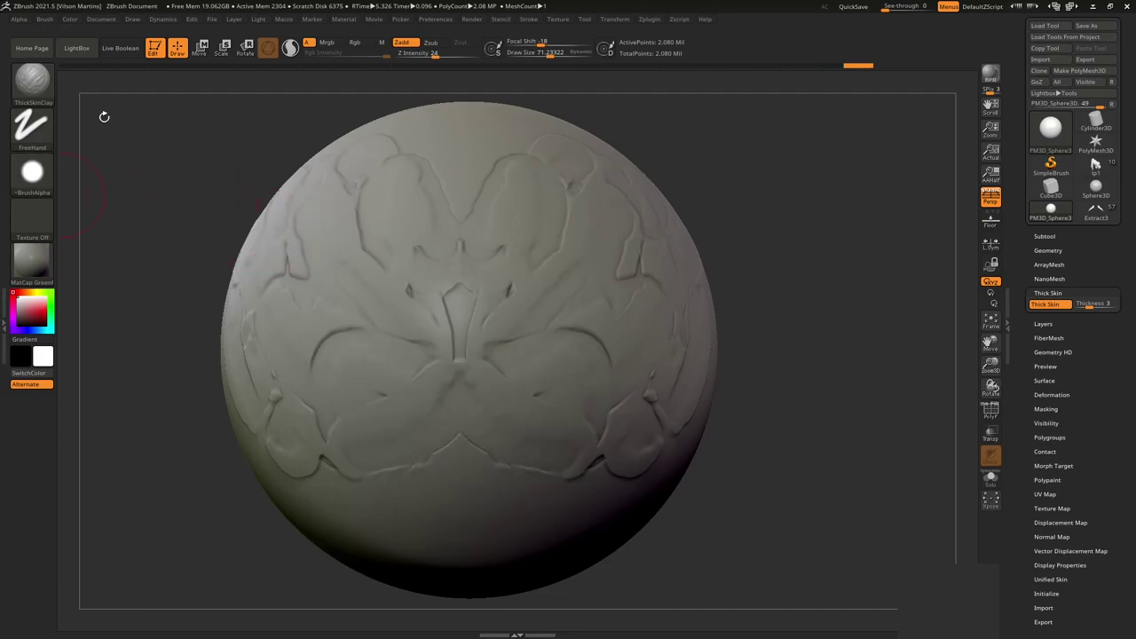
pyautogui.click(37, 82)
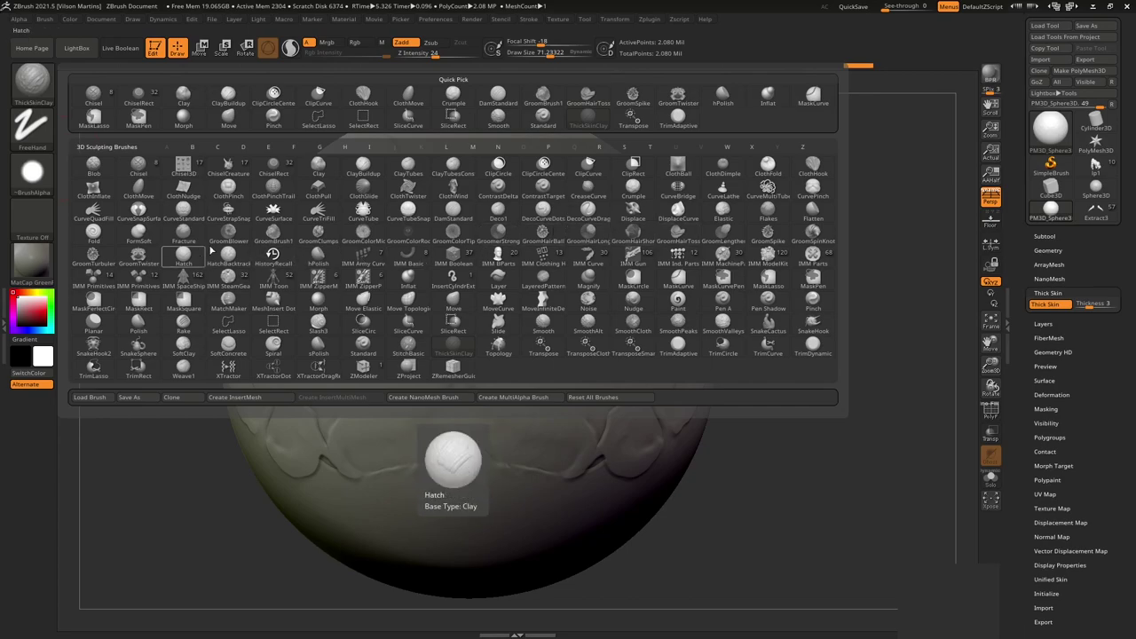
# Switch to the GroomTwister brush and browse the stroke type and alpha lists.
pyautogui.click(139, 262)
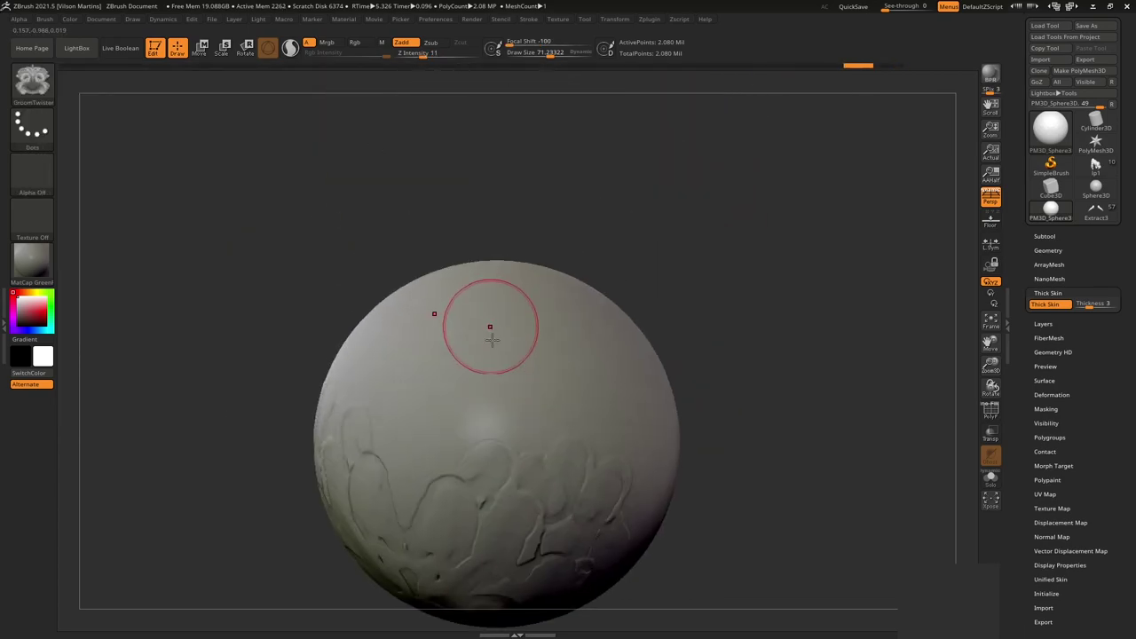
pyautogui.click(41, 130)
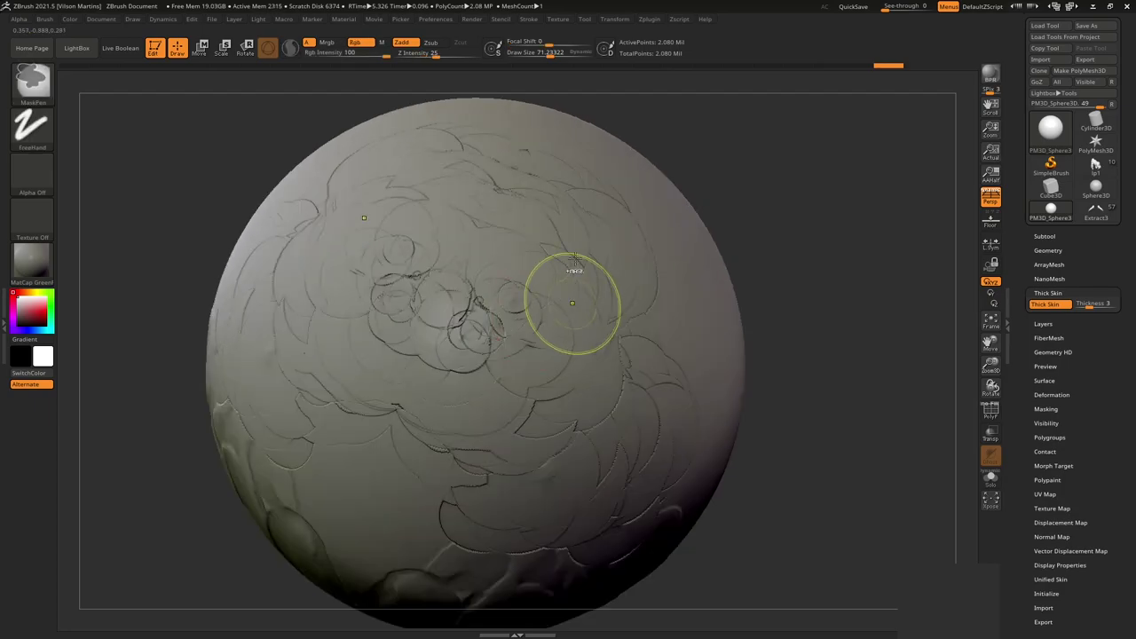
pyautogui.click(35, 176)
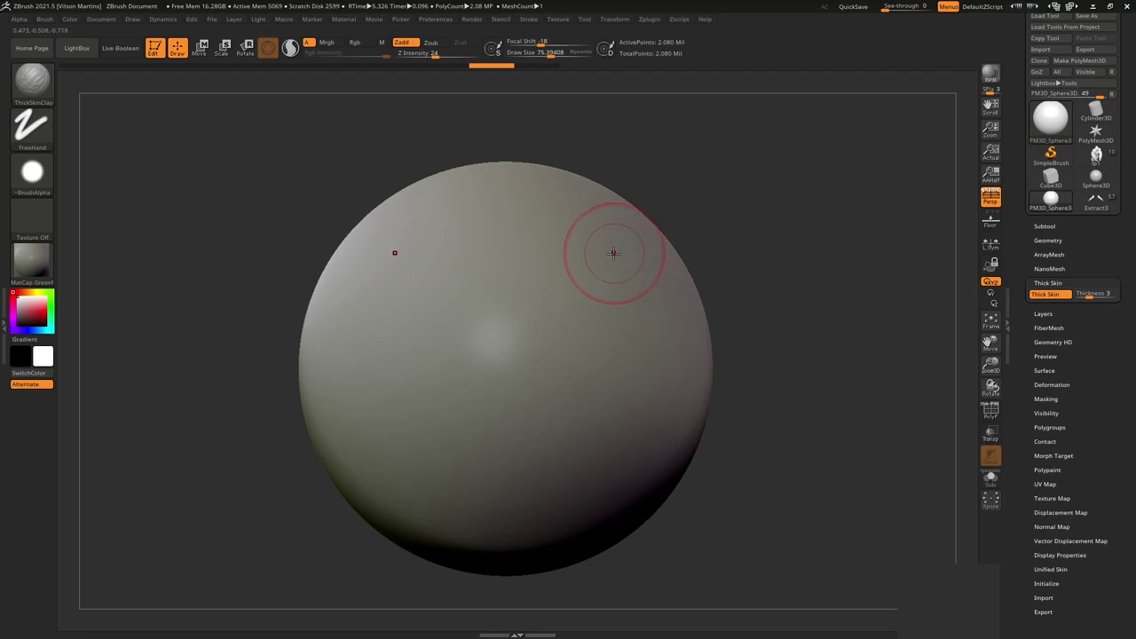
# Turn on Thick Skin and sculpt layered chevron and swirl ridges with ThickSkinClay.
pyautogui.moveTo(803, 271); pyautogui.dragTo(835, 265)
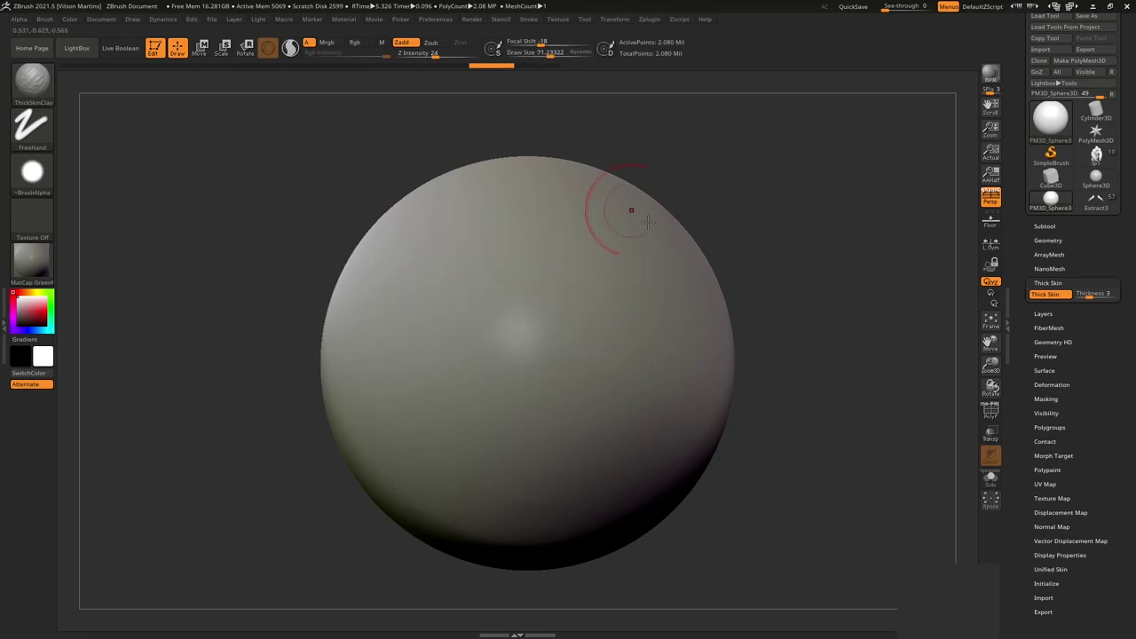
pyautogui.click(1047, 294)
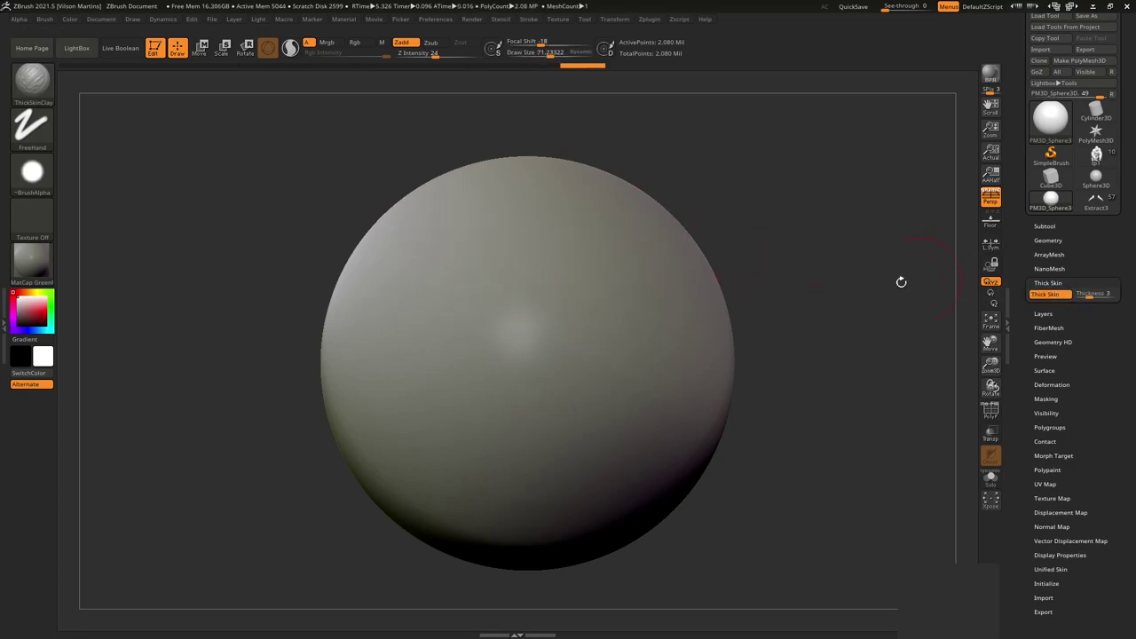
pyautogui.moveTo(573, 261)
pyautogui.mouseDown()
pyautogui.moveTo(553, 239)
pyautogui.moveTo(515, 382)
pyautogui.moveTo(584, 433)
pyautogui.mouseUp()
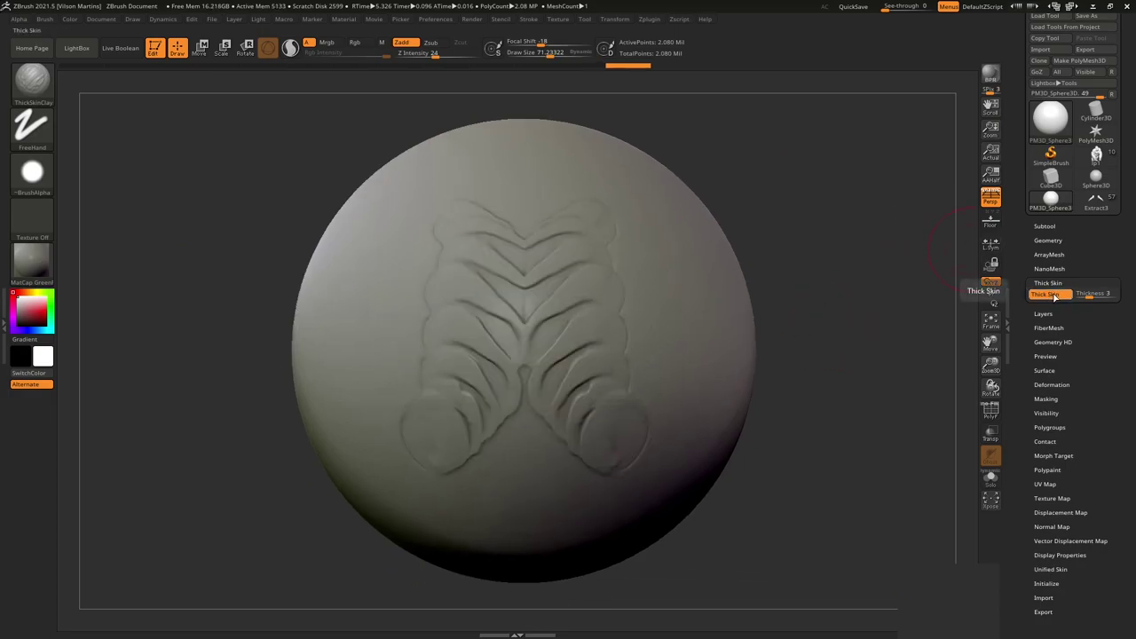
pyautogui.click(1053, 296)
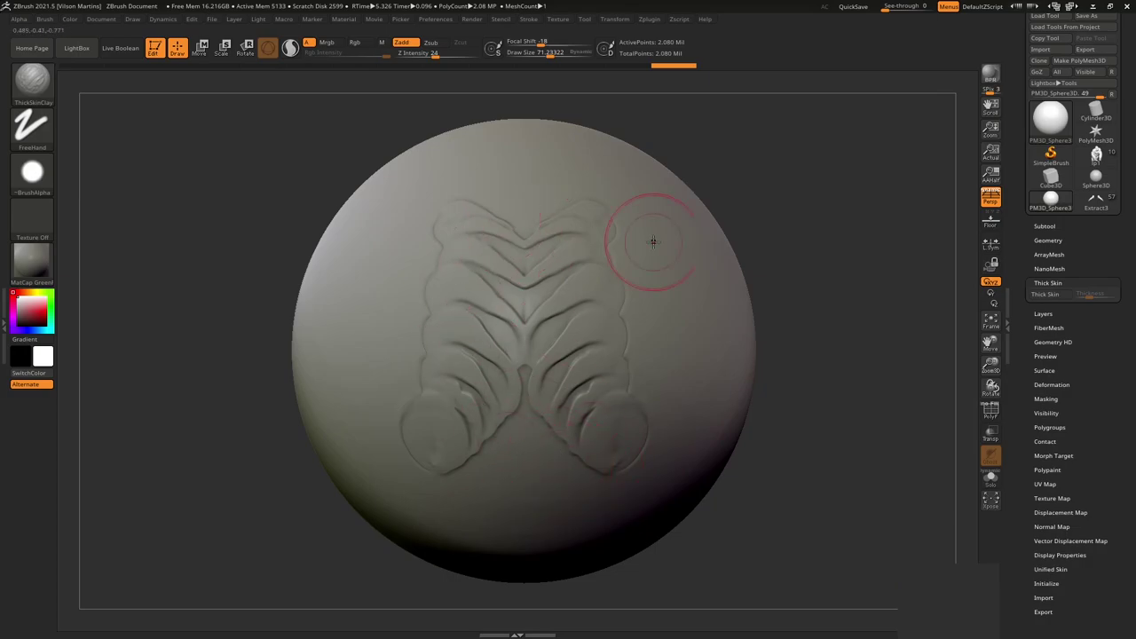
pyautogui.click(1039, 297)
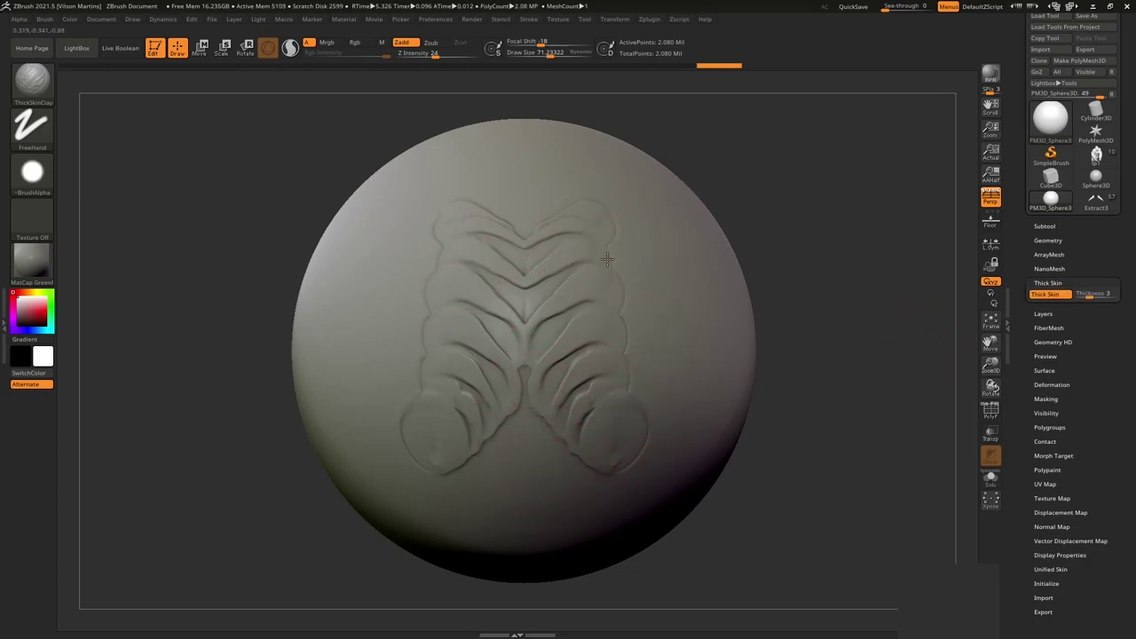
pyautogui.moveTo(659, 261); pyautogui.dragTo(665, 280, button='right')
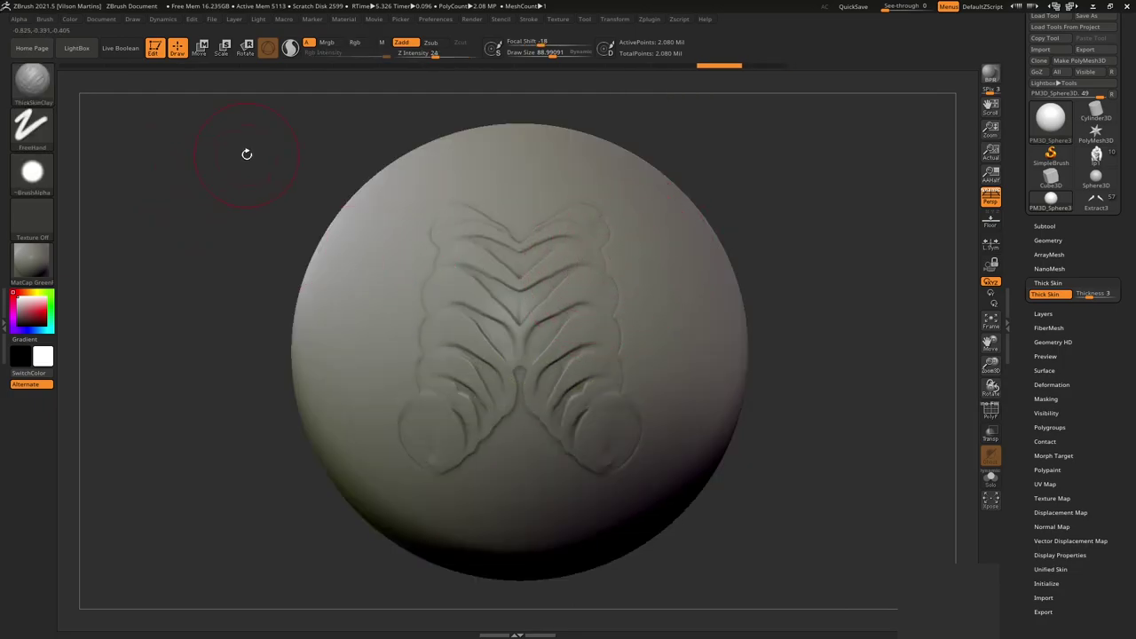
# With the Clay brush, raise two mirrored ring lobes and shape them into smooth discs.
pyautogui.click(48, 84)
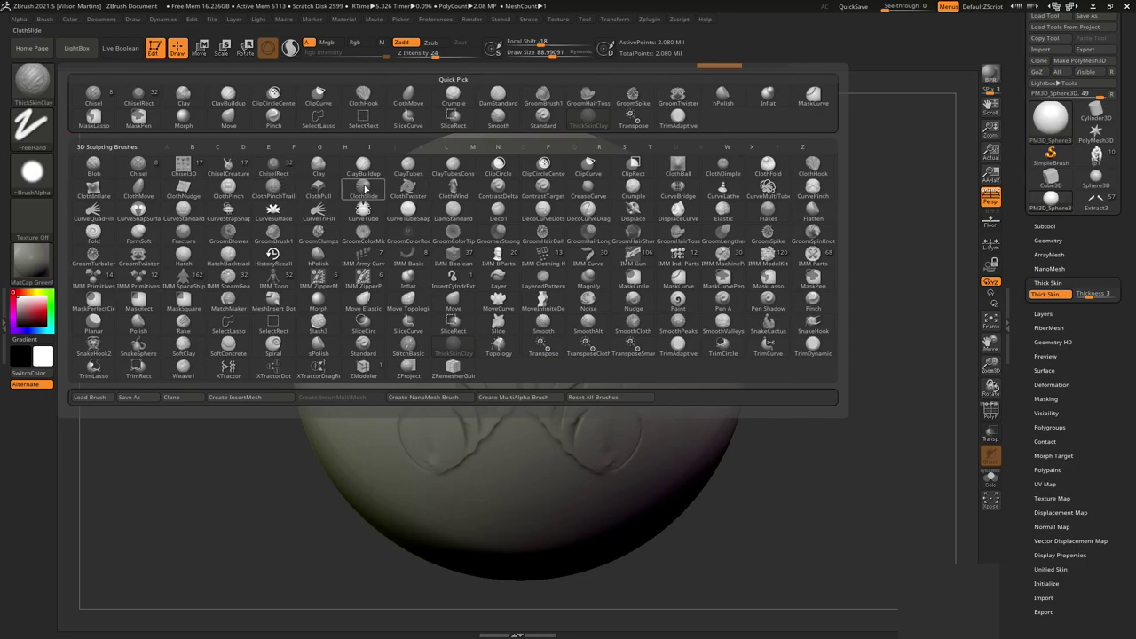
pyautogui.click(325, 167)
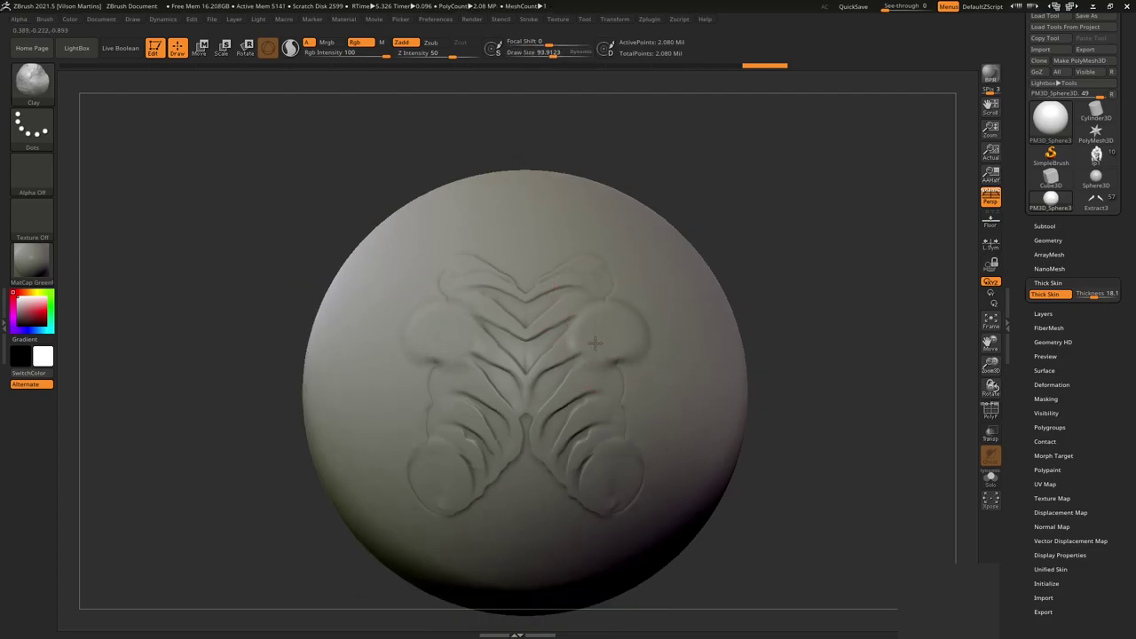
pyautogui.moveTo(594, 343); pyautogui.dragTo(604, 366)
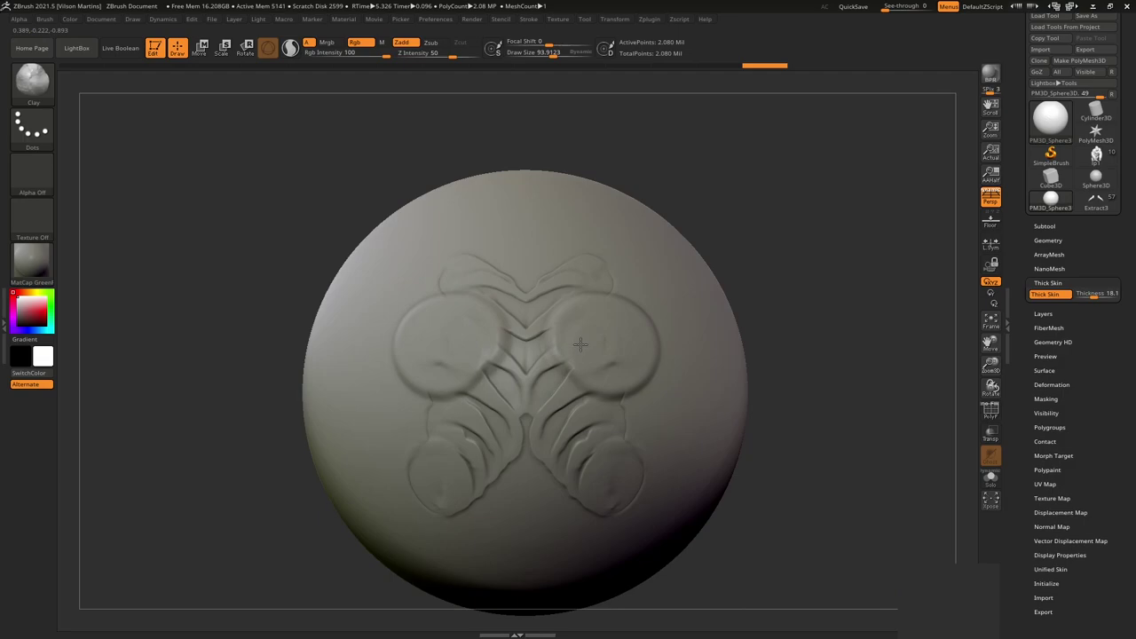
pyautogui.moveTo(580, 343); pyautogui.dragTo(603, 368)
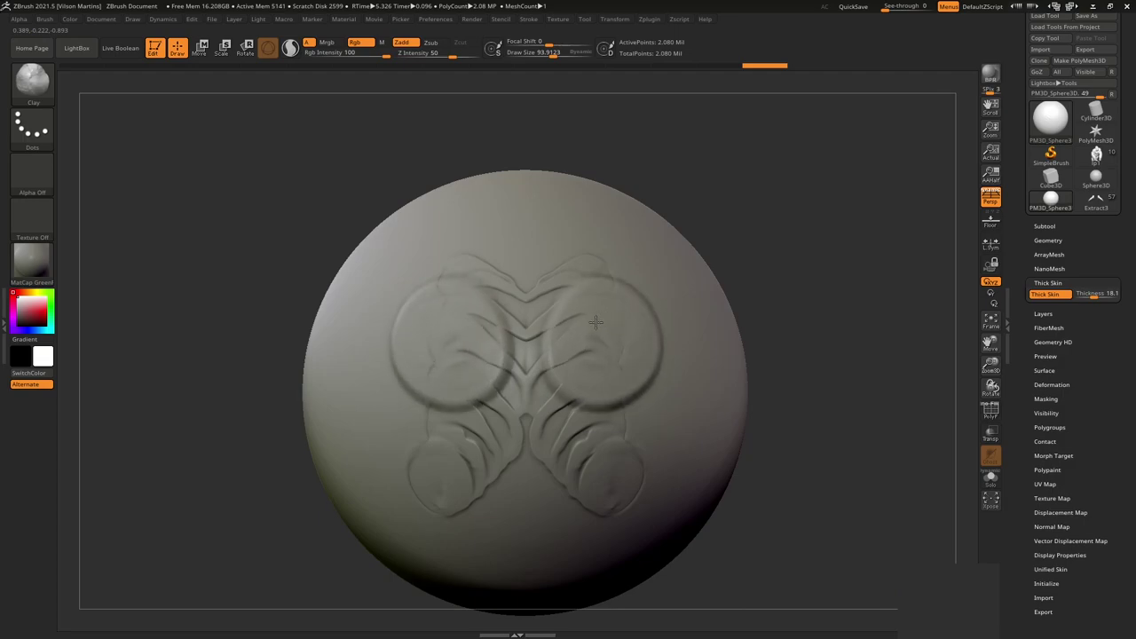
pyautogui.moveTo(595, 323); pyautogui.dragTo(631, 347)
pyautogui.moveTo(611, 309)
pyautogui.mouseDown()
pyautogui.moveTo(559, 400)
pyautogui.moveTo(604, 310)
pyautogui.mouseUp()
pyautogui.moveTo(603, 363)
pyautogui.mouseDown(button='right')
pyautogui.moveTo(590, 313)
pyautogui.moveTo(967, 319)
pyautogui.mouseUp(button='right')
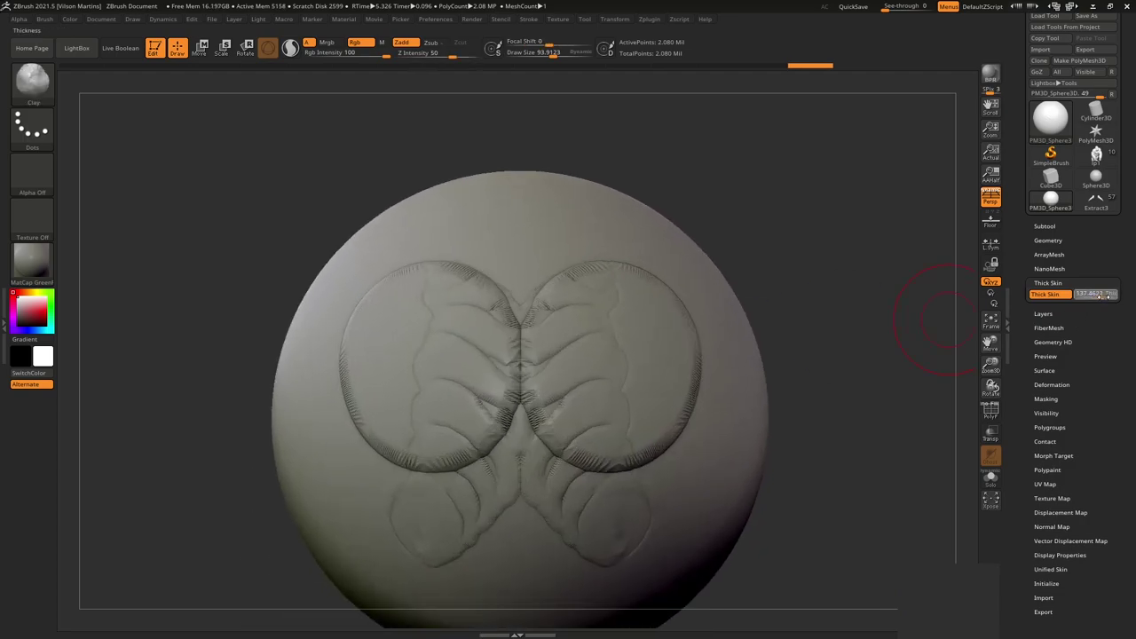
# Set Thick Skin thickness to 69.2 and turn the sphere to inspect the discs' profile.
pyautogui.moveTo(604, 332)
pyautogui.keyDown('shift'); pyautogui.mouseDown()
pyautogui.moveTo(650, 344)
pyautogui.moveTo(635, 359)
pyautogui.moveTo(598, 352)
pyautogui.moveTo(640, 352)
pyautogui.moveTo(634, 299)
pyautogui.moveTo(587, 325)
pyautogui.mouseUp(); pyautogui.keyUp('shift')
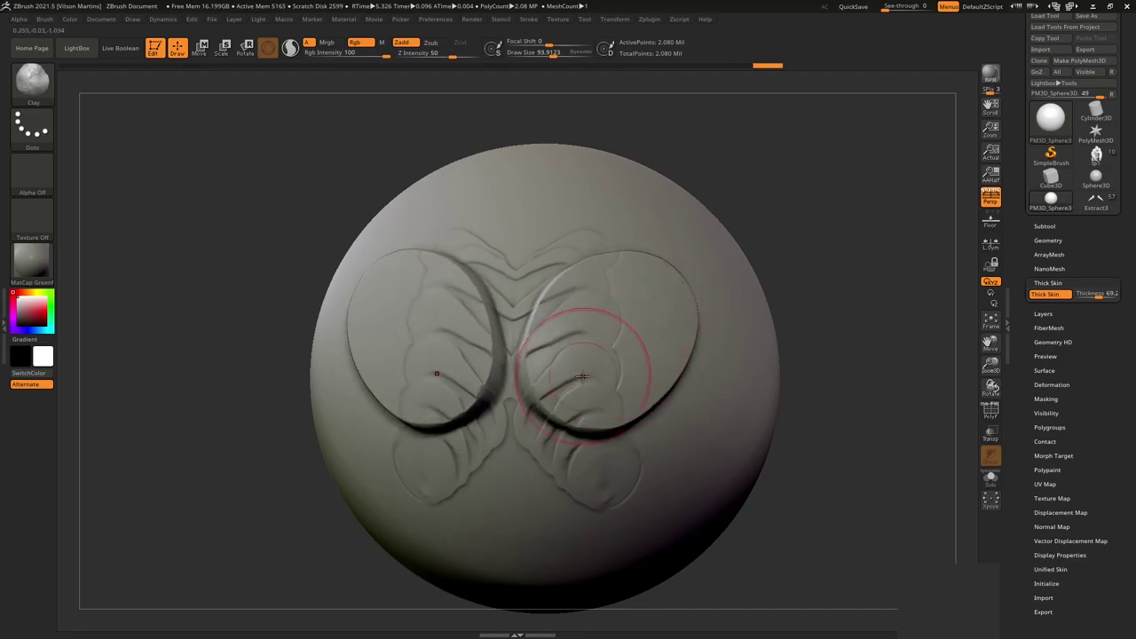
pyautogui.moveTo(545, 368); pyautogui.dragTo(556, 314, button='right')
pyautogui.moveTo(527, 411)
pyautogui.mouseDown(button='right')
pyautogui.moveTo(596, 317)
pyautogui.moveTo(583, 393)
pyautogui.moveTo(672, 329)
pyautogui.moveTo(647, 317)
pyautogui.moveTo(654, 355)
pyautogui.moveTo(470, 225)
pyautogui.mouseUp(button='right')
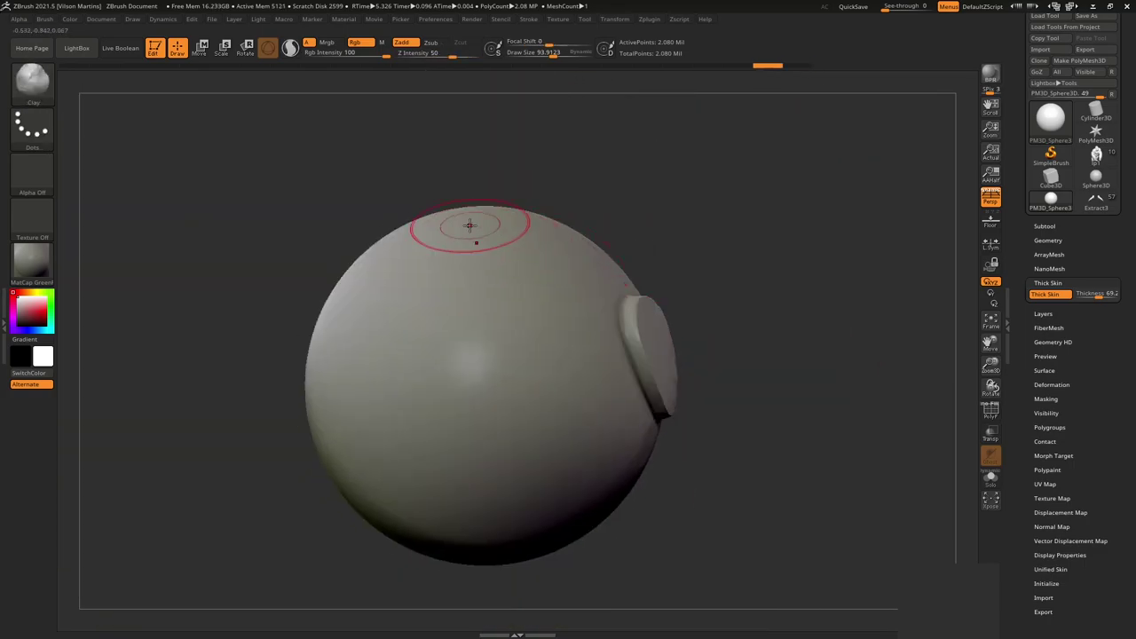
# Smooth away the two raised discs, toggle Thick Skin off and on, and add soft blobs.
pyautogui.moveTo(392, 267)
pyautogui.mouseDown(button='right')
pyautogui.moveTo(685, 356)
pyautogui.moveTo(628, 151)
pyautogui.mouseUp(button='right')
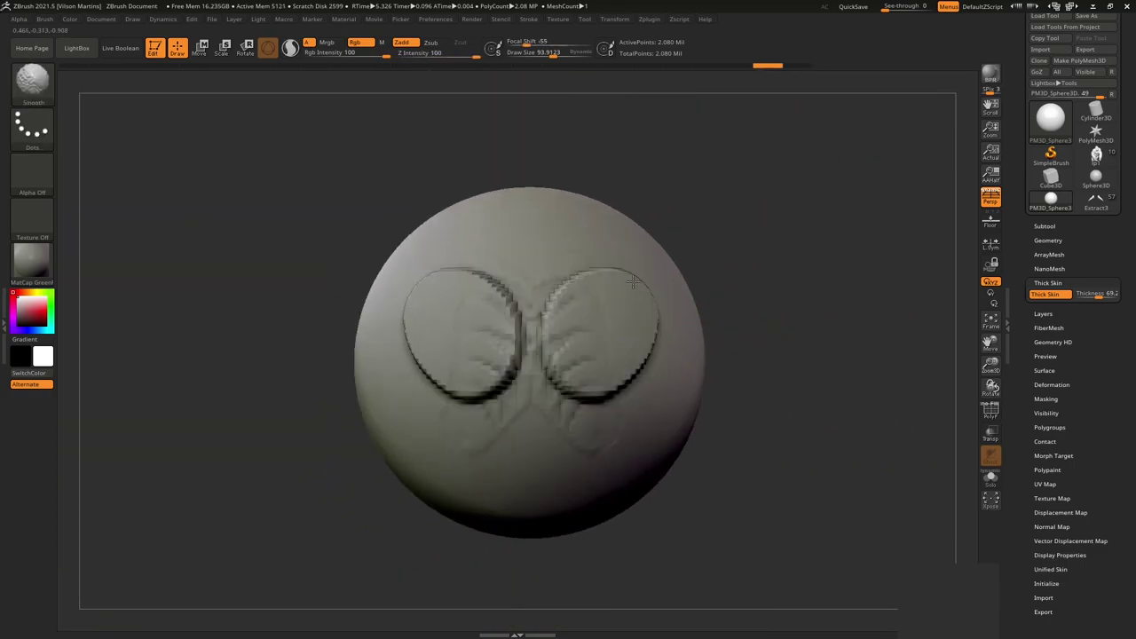
pyautogui.moveTo(622, 254)
pyautogui.keyDown('shift'); pyautogui.mouseDown()
pyautogui.moveTo(601, 330)
pyautogui.moveTo(573, 373)
pyautogui.mouseUp(); pyautogui.keyUp('shift')
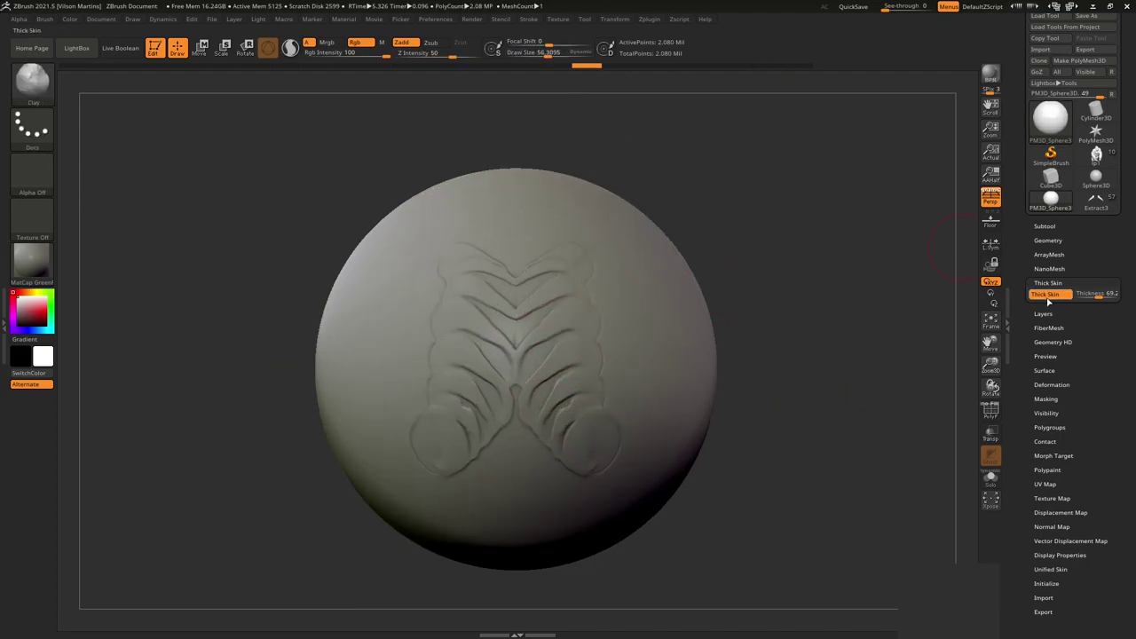
pyautogui.click(1050, 296)
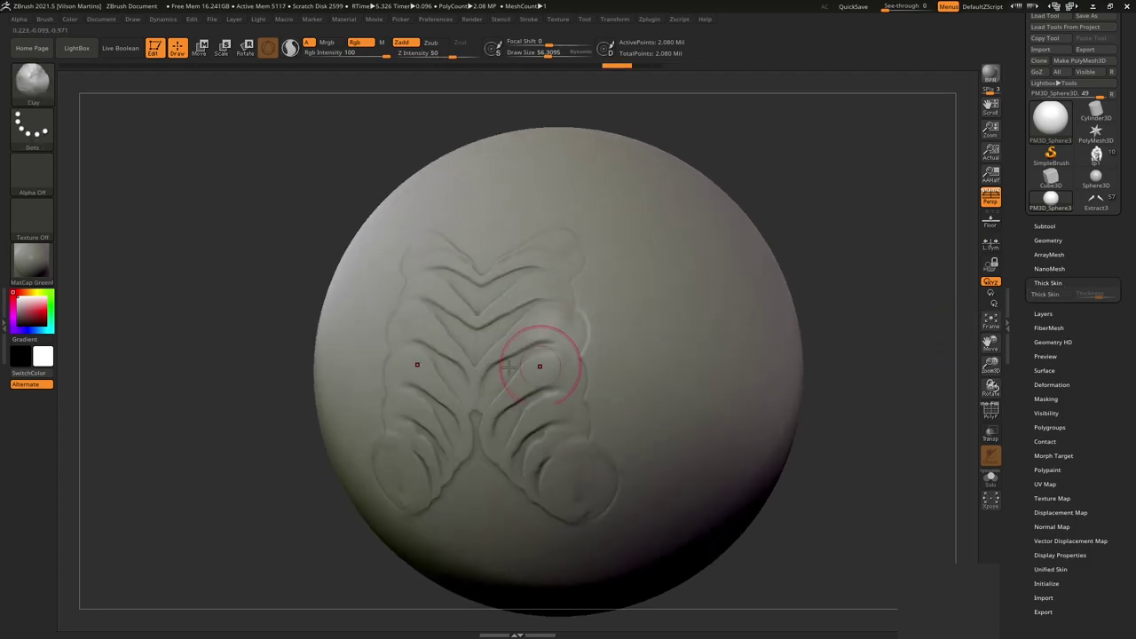
pyautogui.click(1047, 299)
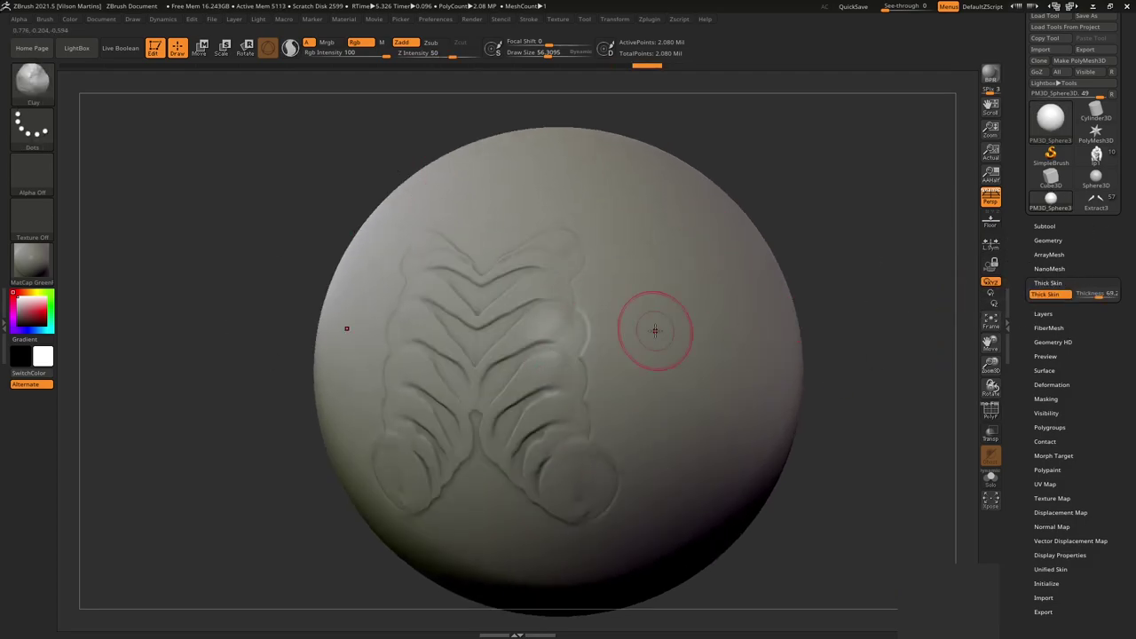
pyautogui.moveTo(634, 222)
pyautogui.mouseDown()
pyautogui.moveTo(592, 349)
pyautogui.moveTo(630, 296)
pyautogui.moveTo(621, 488)
pyautogui.moveTo(532, 471)
pyautogui.moveTo(480, 311)
pyautogui.moveTo(513, 424)
pyautogui.moveTo(484, 444)
pyautogui.moveTo(482, 329)
pyautogui.moveTo(462, 266)
pyautogui.moveTo(620, 214)
pyautogui.moveTo(604, 254)
pyautogui.moveTo(533, 275)
pyautogui.moveTo(601, 372)
pyautogui.mouseUp()
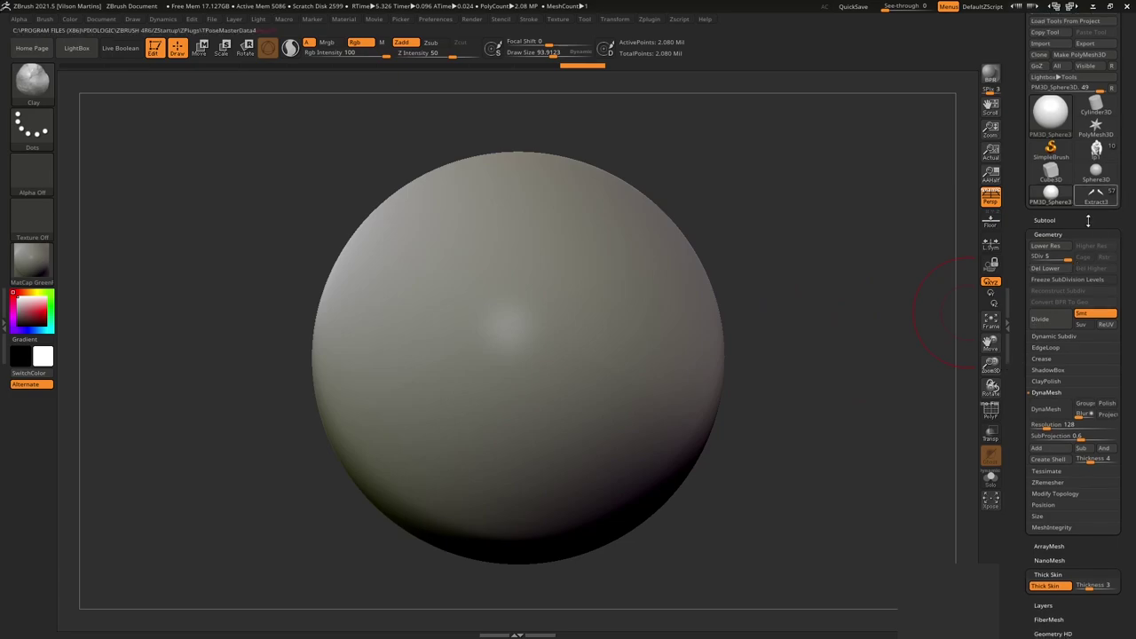
# Turn on PolyFrame, drop the sphere to SDiv 1, then return to its highest subdivision level.
pyautogui.hotkey('shift', 'f')
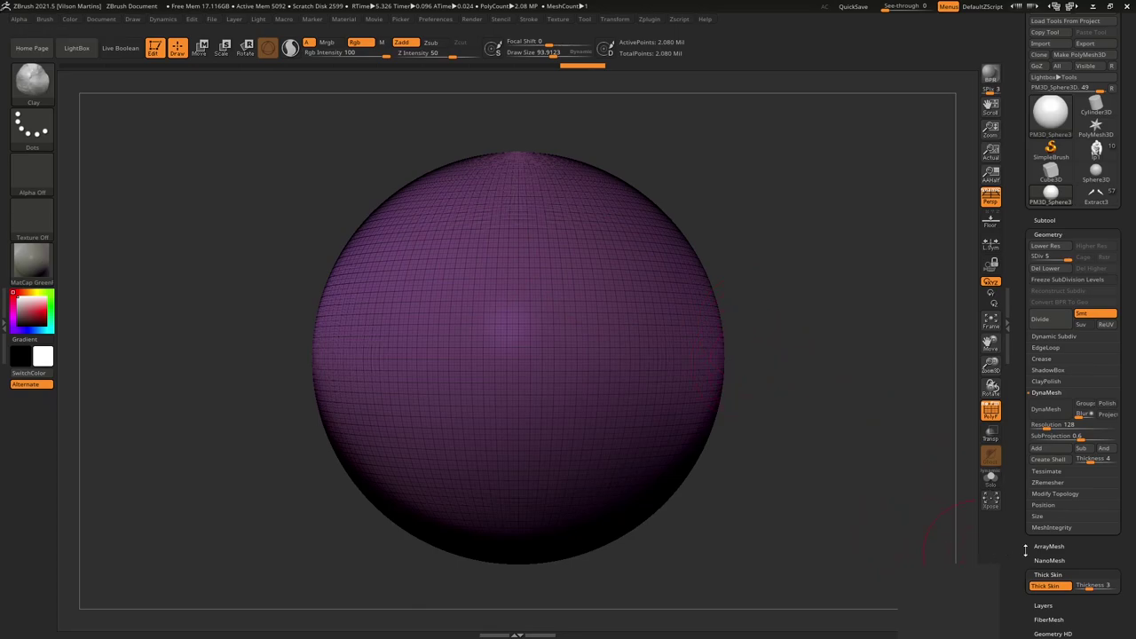
pyautogui.moveTo(1089, 575); pyautogui.dragTo(1052, 570)
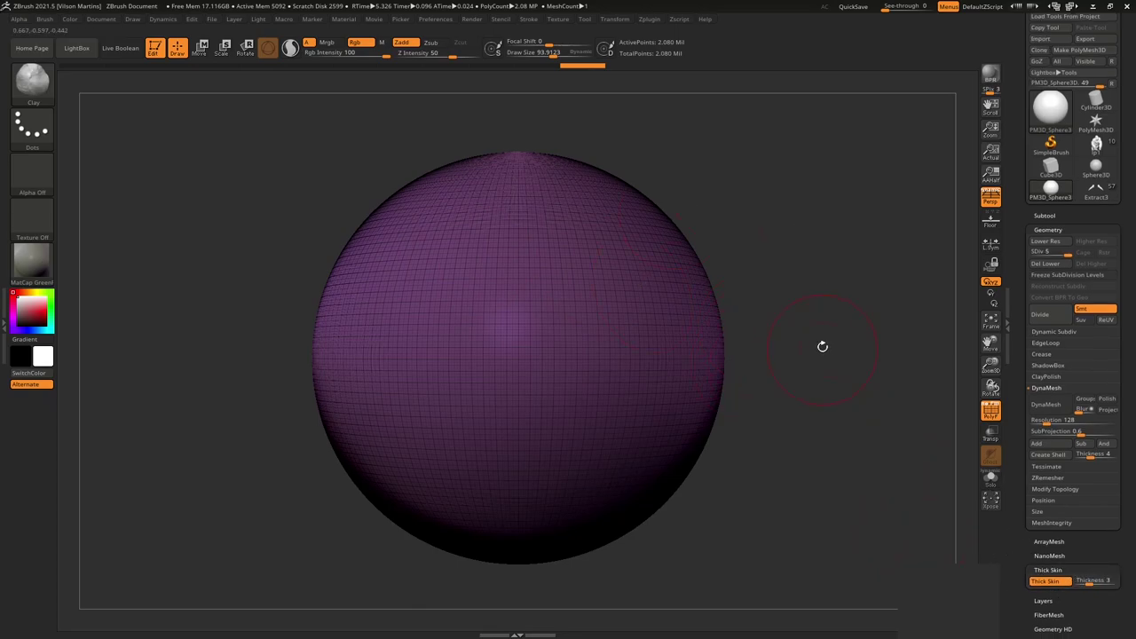
pyautogui.hotkey('shift', 'd')
pyautogui.hotkey('shift', 'd')
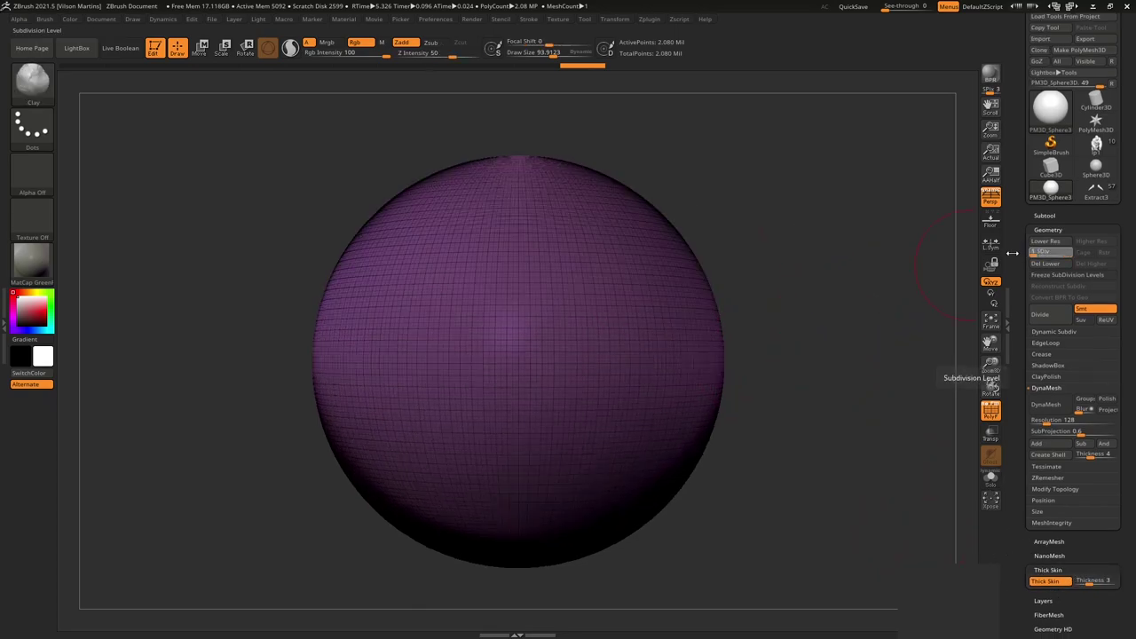
pyautogui.moveTo(1065, 255)
pyautogui.mouseDown()
pyautogui.moveTo(1055, 255)
pyautogui.moveTo(1067, 253)
pyautogui.mouseUp()
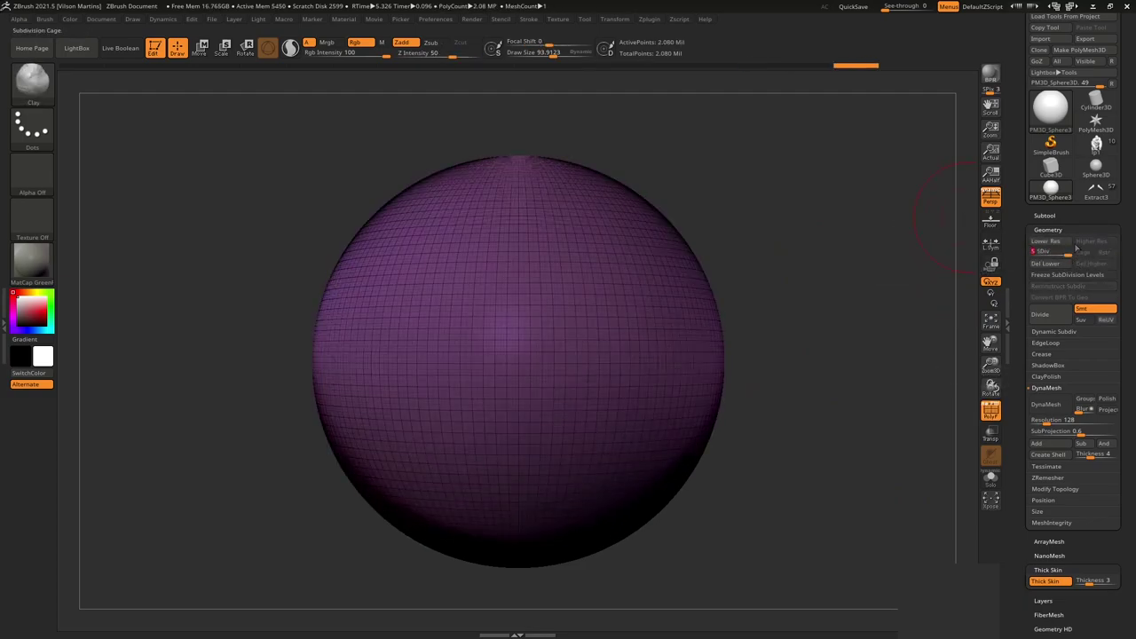
pyautogui.hotkey('shift', 'd')
pyautogui.hotkey('shift', 'd')
pyautogui.hotkey('shift', 'd')
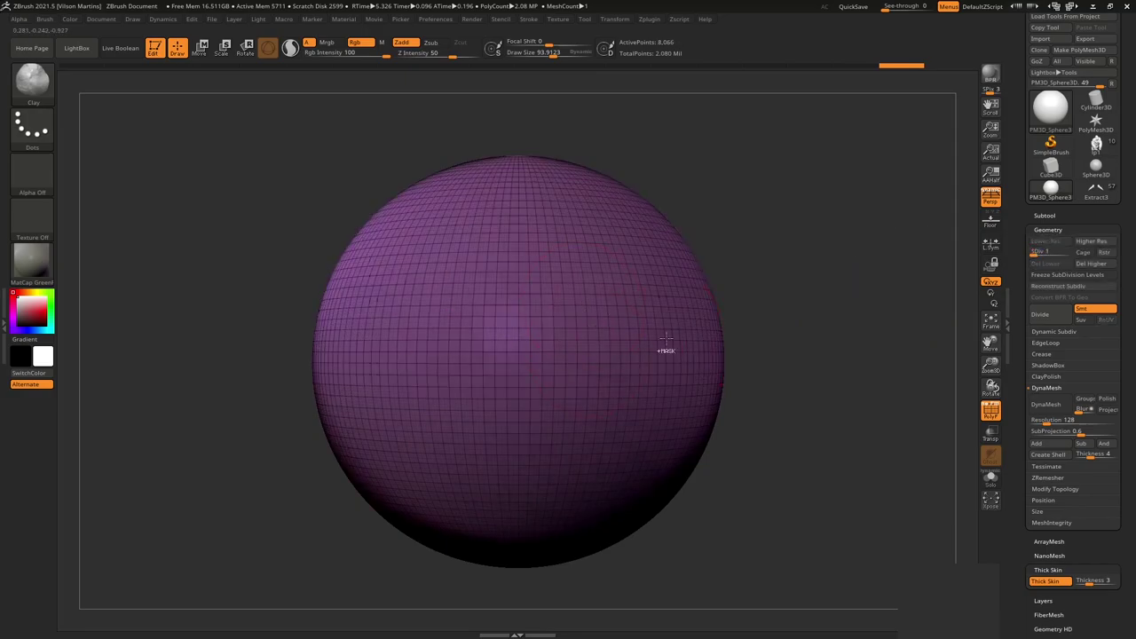
pyautogui.press('d')
pyautogui.press('d')
pyautogui.press('d')
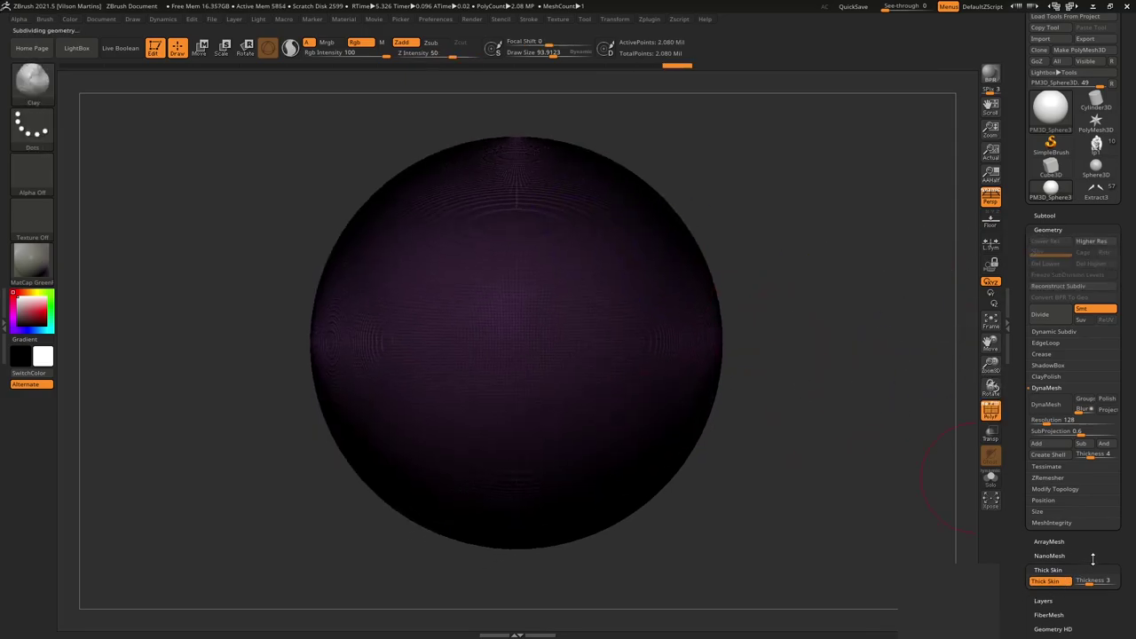
# Zoom and rotate to inspect the sphere's surface, then hide the polygroup wireframe.
pyautogui.scroll(-1, 1093, 558)
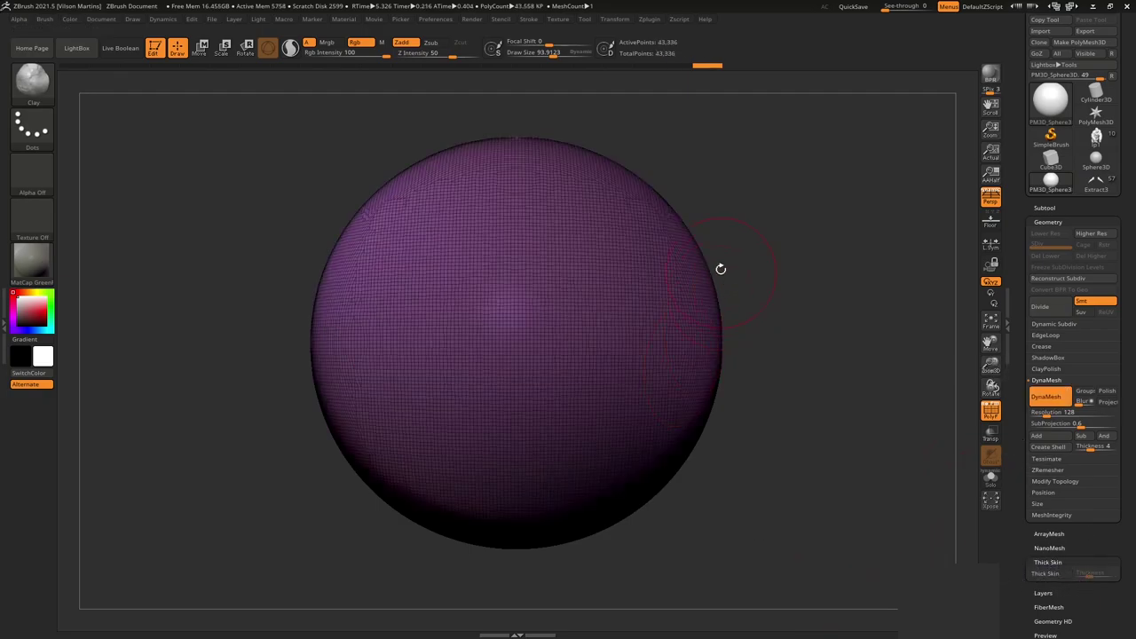
pyautogui.moveTo(821, 199); pyautogui.dragTo(818, 197)
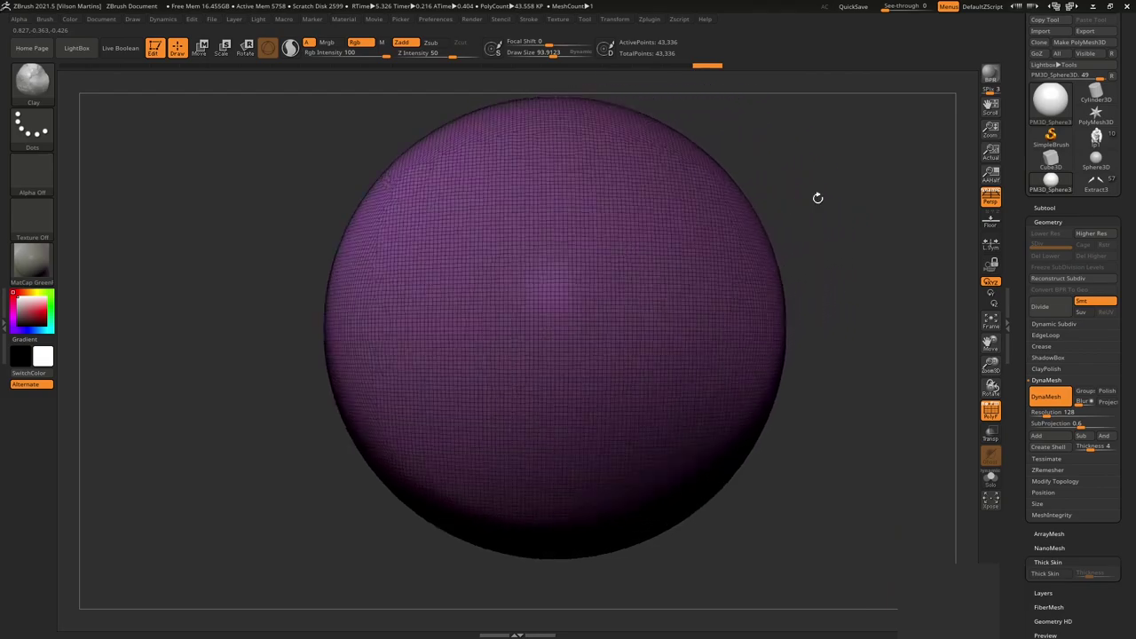
pyautogui.moveTo(818, 383); pyautogui.dragTo(654, 243)
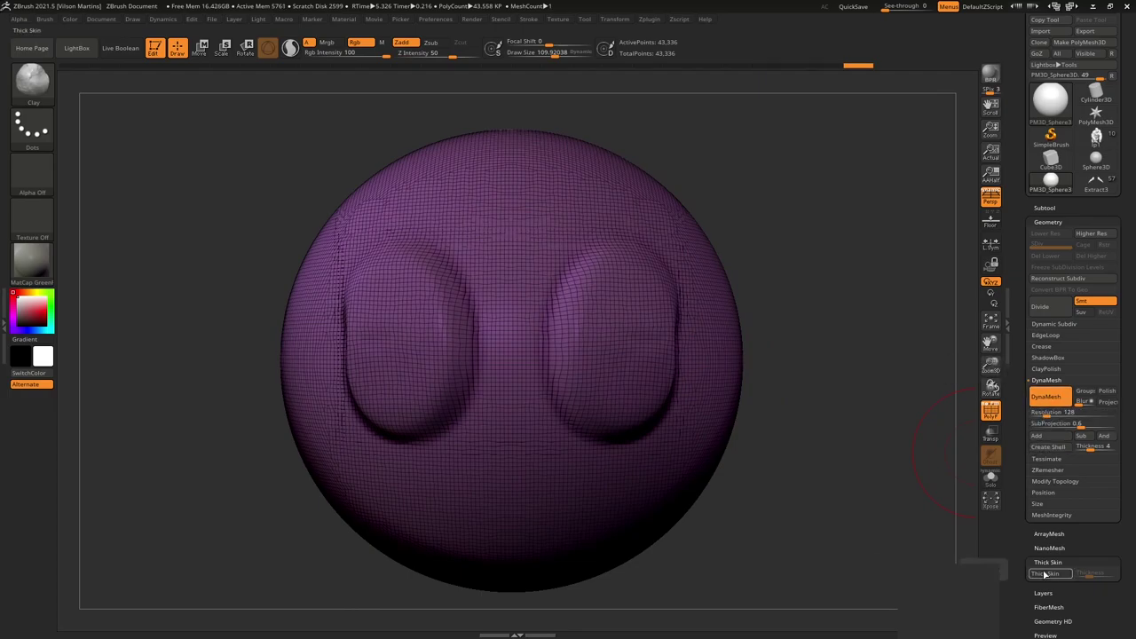
pyautogui.hotkey('shift', 'f')
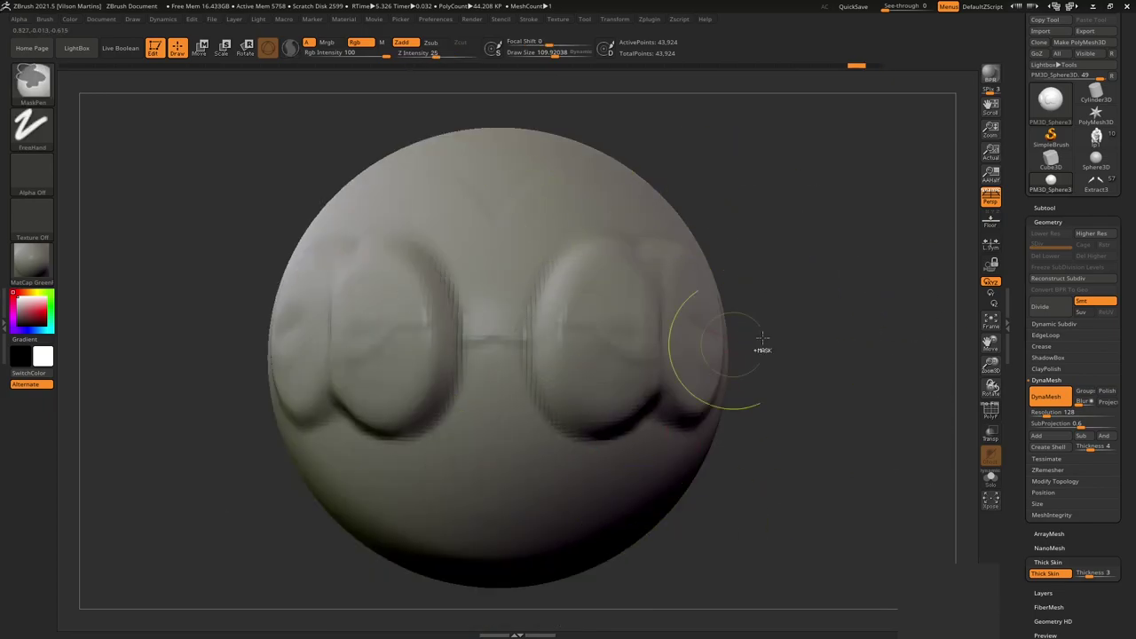
# Toggle the Thick Skin preview and smooth the bulges away, comparing before and after with undo/redo.
pyautogui.click(1046, 574)
pyautogui.click(1046, 573)
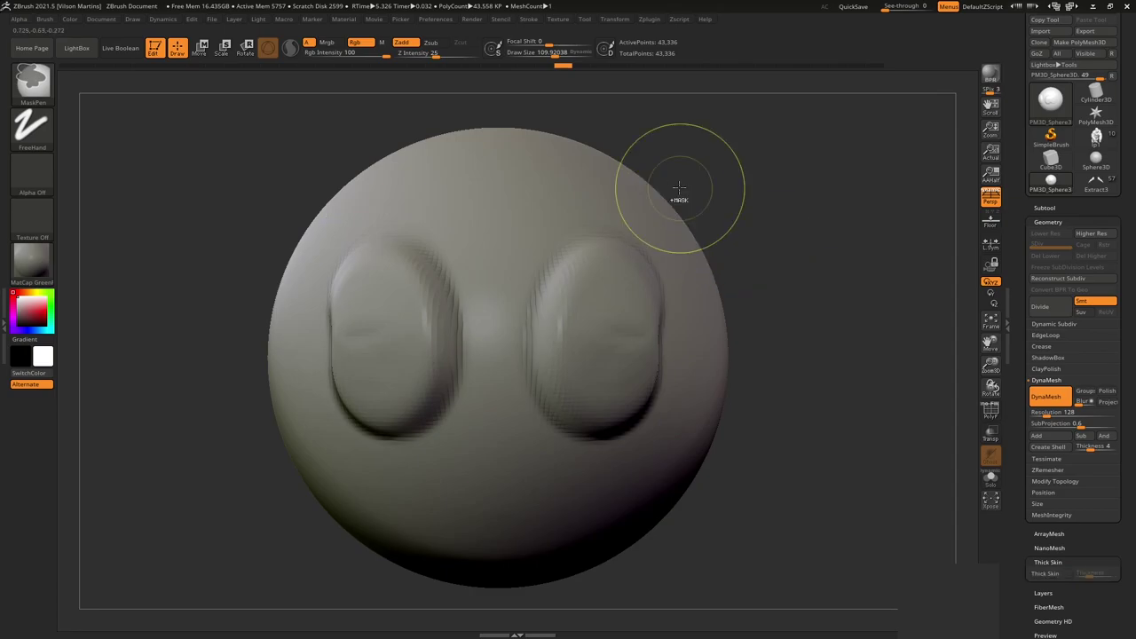
pyautogui.keyDown('ctrl'); pyautogui.moveTo(680, 195); pyautogui.dragTo(322, 297); pyautogui.keyUp('ctrl')
pyautogui.hotkey('ctrl', 'z')
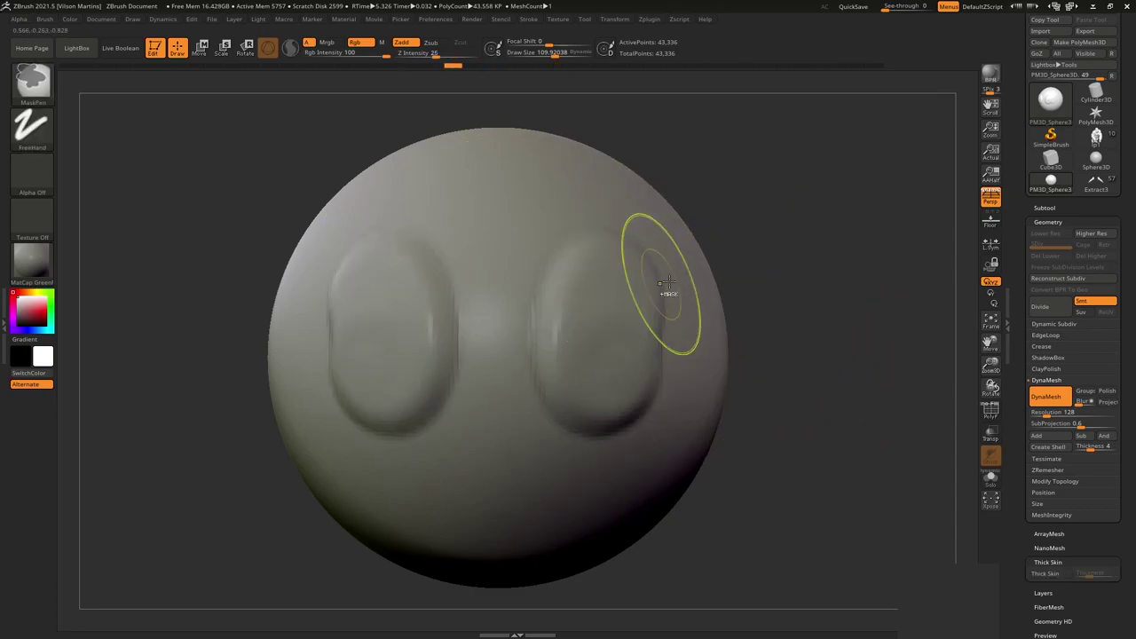
pyautogui.hotkey('ctrl', 'shift', 'z')
# Sculpt two mirrored test bulges with the Clay brush, remesh them away, and turn on DynaMesh.
pyautogui.press('s')
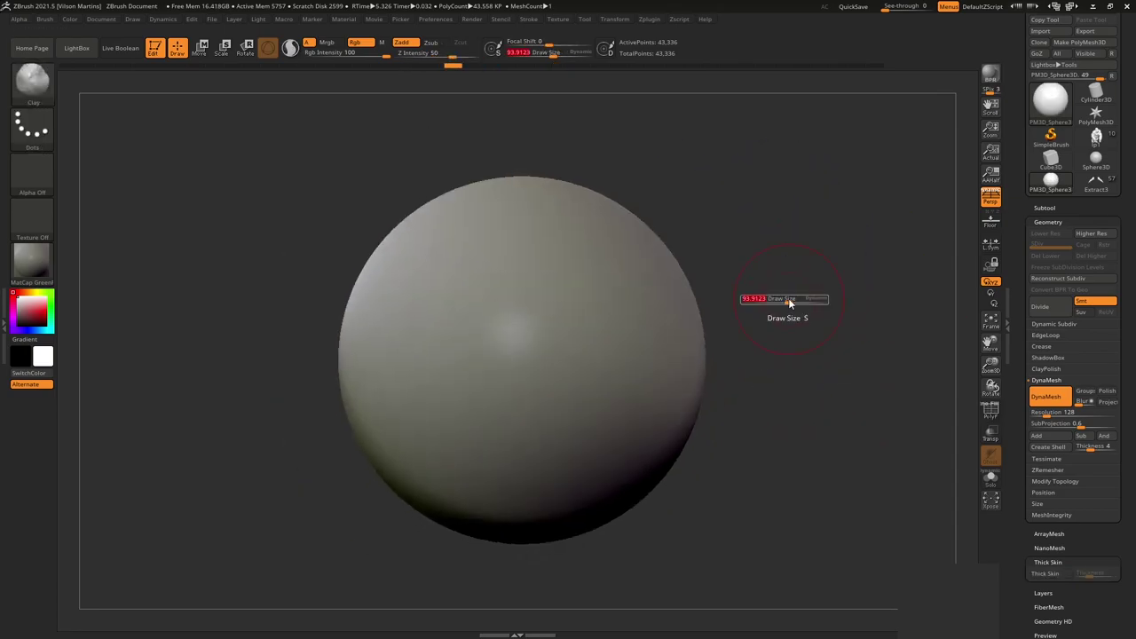
pyautogui.press('b')
pyautogui.press('c')
pyautogui.press('l')
pyautogui.moveTo(532, 368)
pyautogui.mouseDown()
pyautogui.moveTo(417, 408)
pyautogui.moveTo(625, 266)
pyautogui.mouseUp()
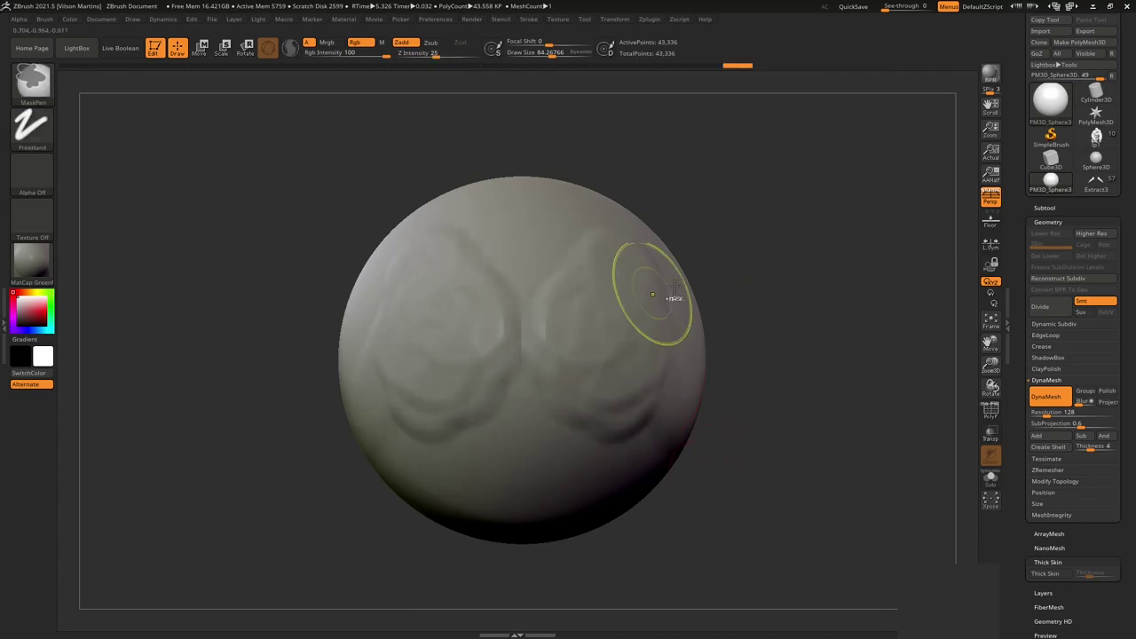
pyautogui.keyDown('ctrl'); pyautogui.moveTo(737, 319); pyautogui.dragTo(959, 418); pyautogui.keyUp('ctrl')
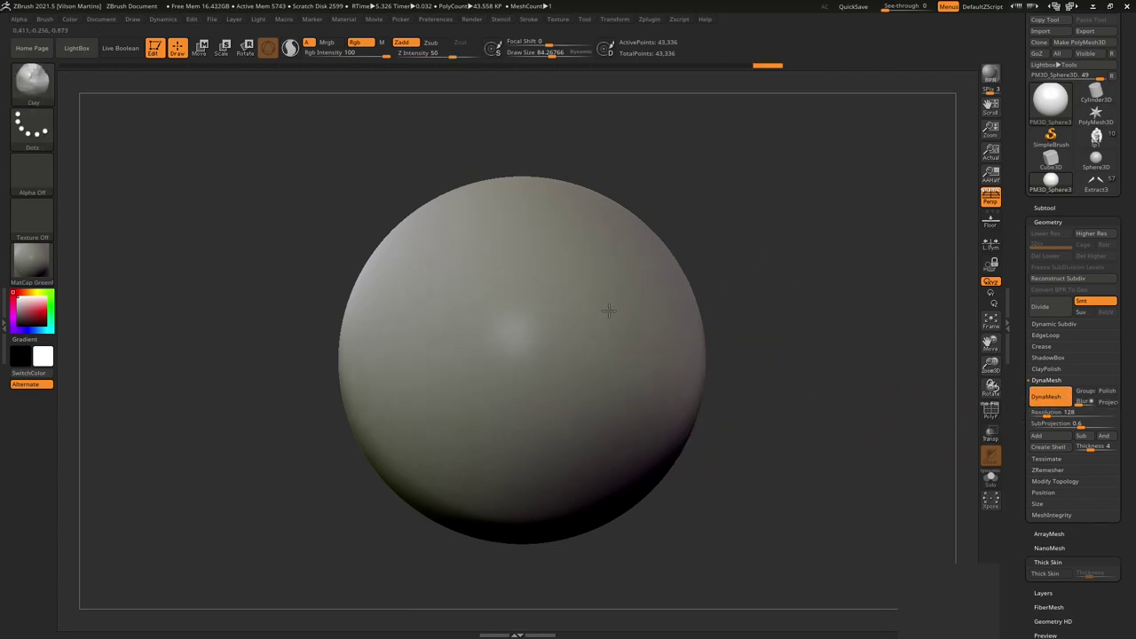
pyautogui.hotkey('ctrl', 'z')
pyautogui.hotkey('ctrl', 'shift', 'z')
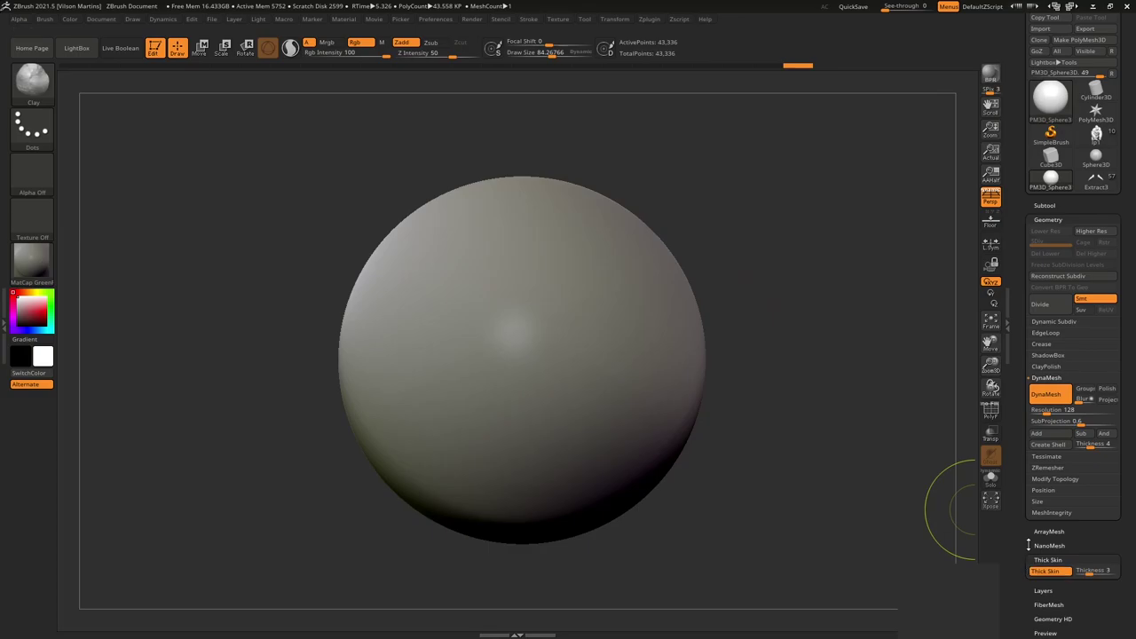
pyautogui.click(1056, 393)
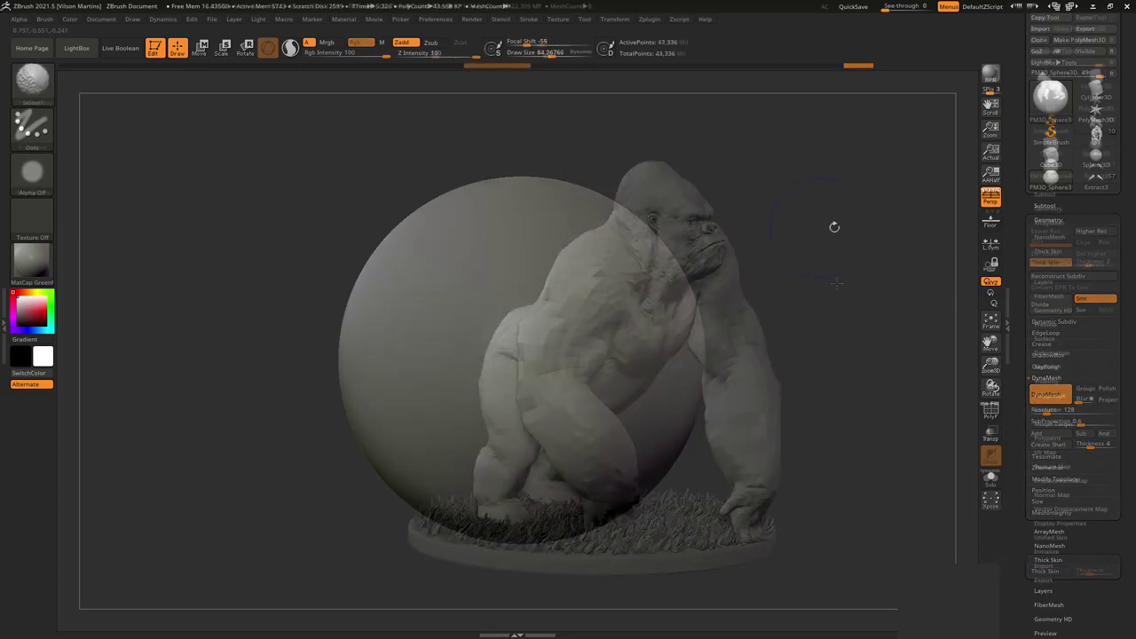
# Sculpt looping raised ThickSkinClay strokes across the gorilla's back and shoulder, smoothing with Ctrl.
pyautogui.moveTo(829, 261)
pyautogui.mouseDown()
pyautogui.moveTo(477, 309)
pyautogui.moveTo(651, 264)
pyautogui.moveTo(614, 298)
pyautogui.mouseUp()
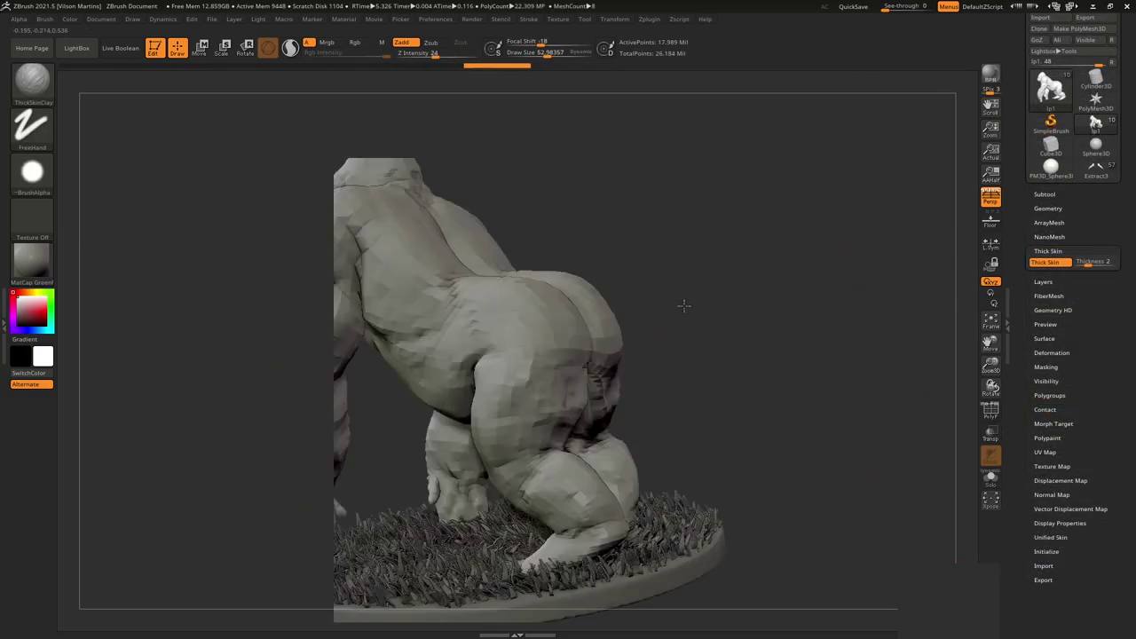
pyautogui.moveTo(414, 86)
pyautogui.mouseDown()
pyautogui.moveTo(593, 264)
pyautogui.moveTo(610, 255)
pyautogui.mouseUp()
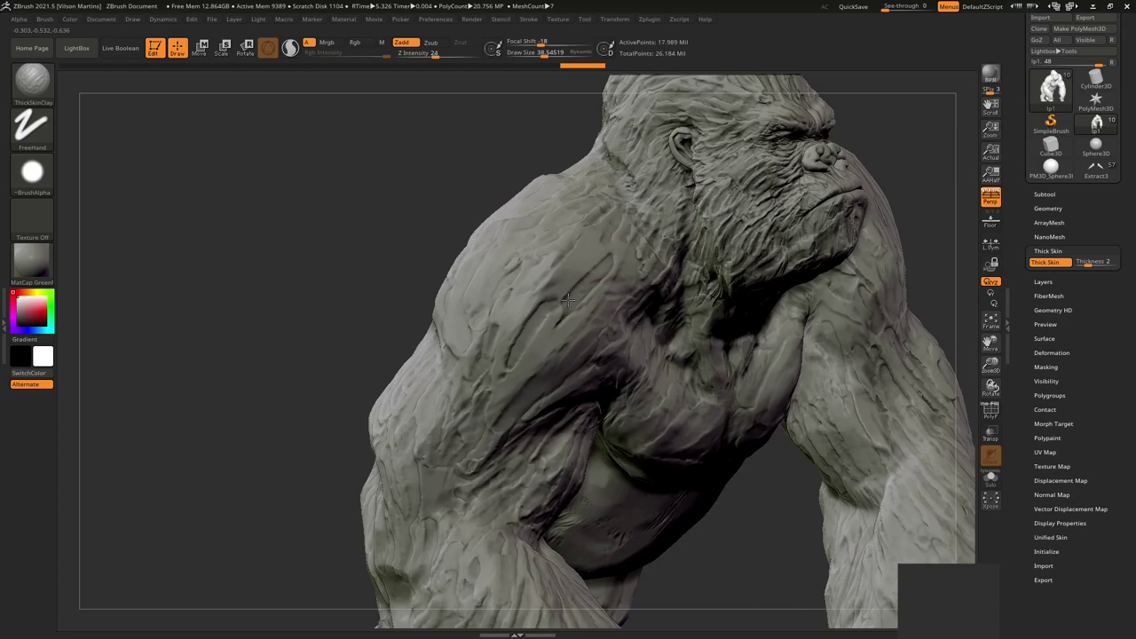
pyautogui.moveTo(566, 302)
pyautogui.mouseDown()
pyautogui.moveTo(542, 256)
pyautogui.moveTo(884, 256)
pyautogui.moveTo(614, 319)
pyautogui.mouseUp()
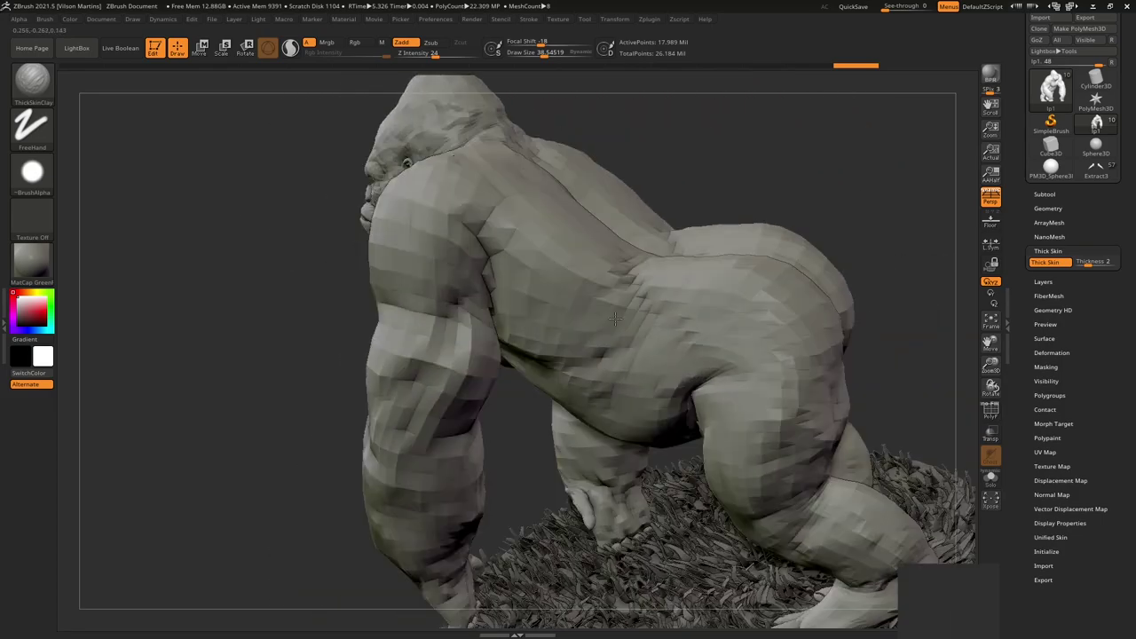
pyautogui.scroll(6, 615, 319)
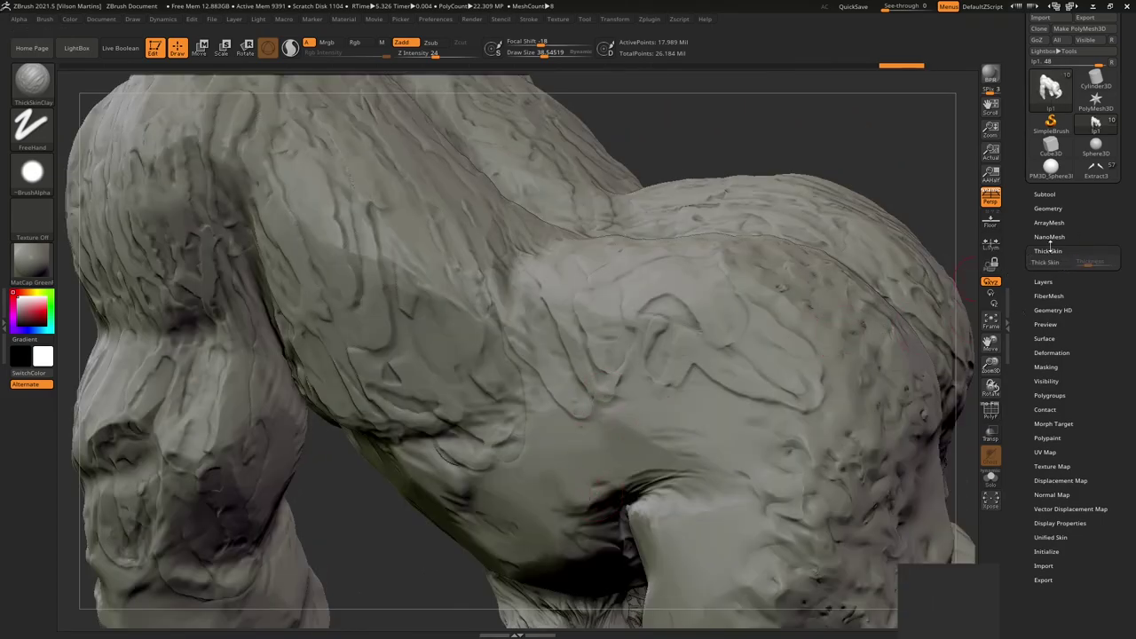
pyautogui.moveTo(691, 459); pyautogui.dragTo(731, 341, button='right')
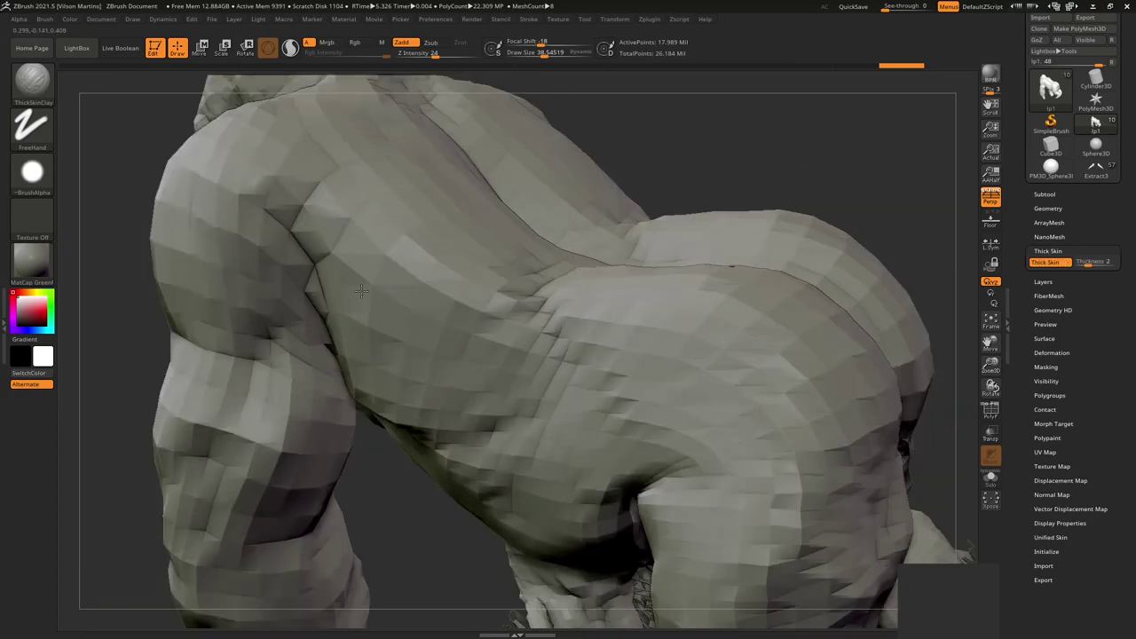
pyautogui.moveTo(362, 291); pyautogui.dragTo(704, 318, button='right')
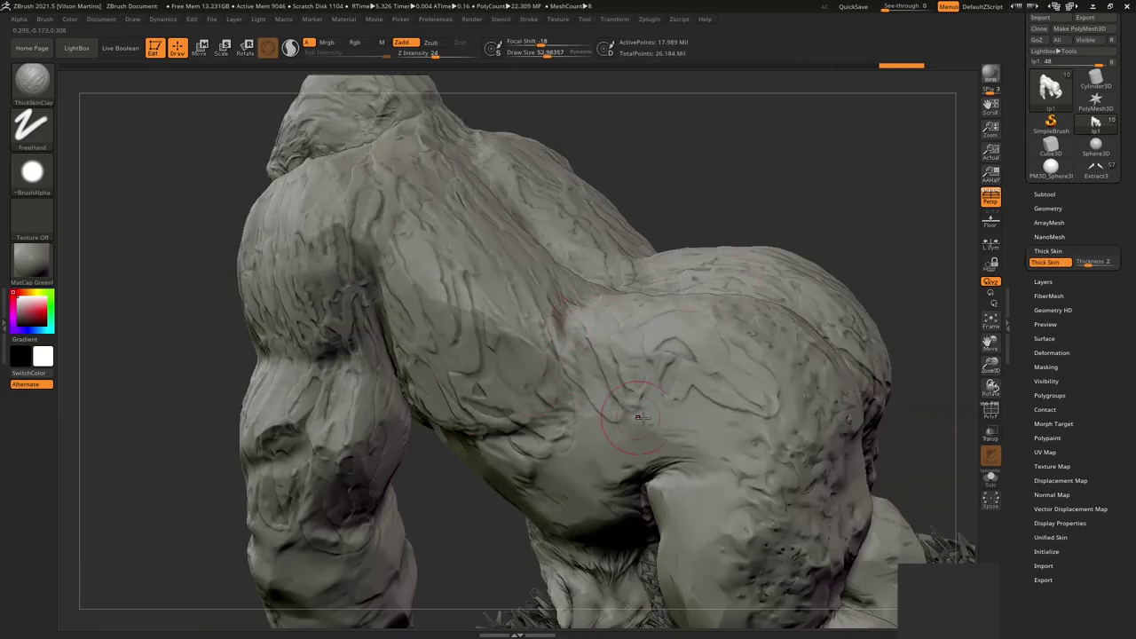
pyautogui.moveTo(637, 417); pyautogui.dragTo(698, 291, button='right')
pyautogui.moveTo(436, 183); pyautogui.dragTo(446, 238, button='right')
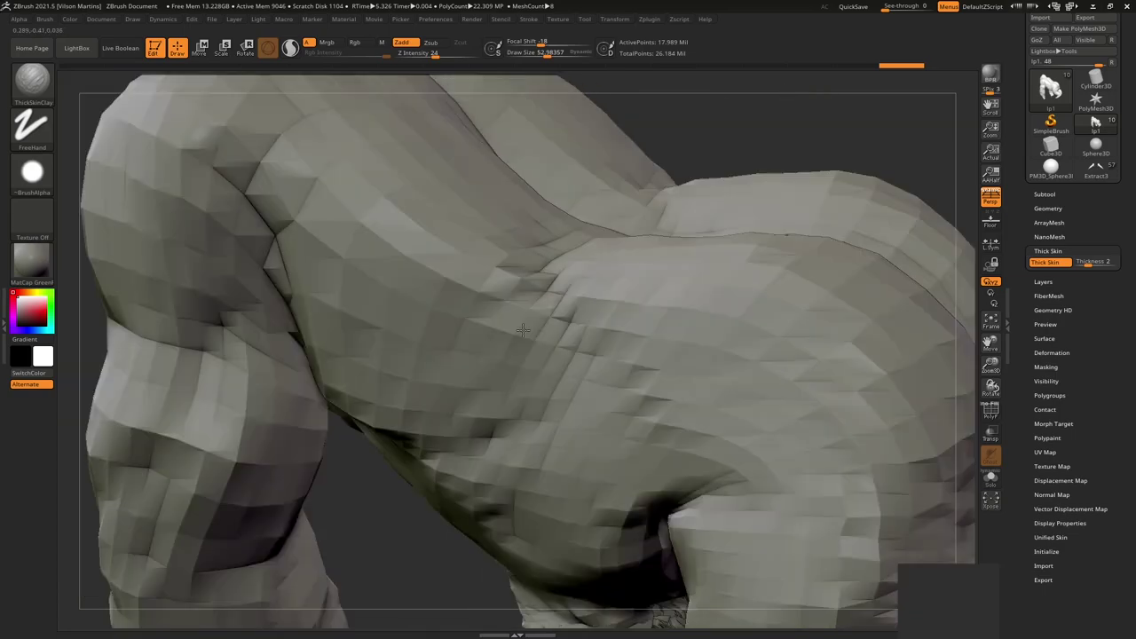
pyautogui.moveTo(661, 354); pyautogui.dragTo(559, 357, button='right')
pyautogui.moveTo(559, 357)
pyautogui.mouseDown()
pyautogui.moveTo(675, 391)
pyautogui.moveTo(648, 275)
pyautogui.moveTo(609, 254)
pyautogui.moveTo(622, 254)
pyautogui.moveTo(616, 299)
pyautogui.moveTo(662, 254)
pyautogui.moveTo(622, 328)
pyautogui.mouseUp()
pyautogui.press('ctrl')
pyautogui.moveTo(621, 257)
pyautogui.keyDown('shift'); pyautogui.mouseDown()
pyautogui.moveTo(737, 293)
pyautogui.moveTo(815, 280)
pyautogui.moveTo(701, 284)
pyautogui.moveTo(590, 337)
pyautogui.mouseUp(); pyautogui.keyUp('shift')
pyautogui.press('ctrl')
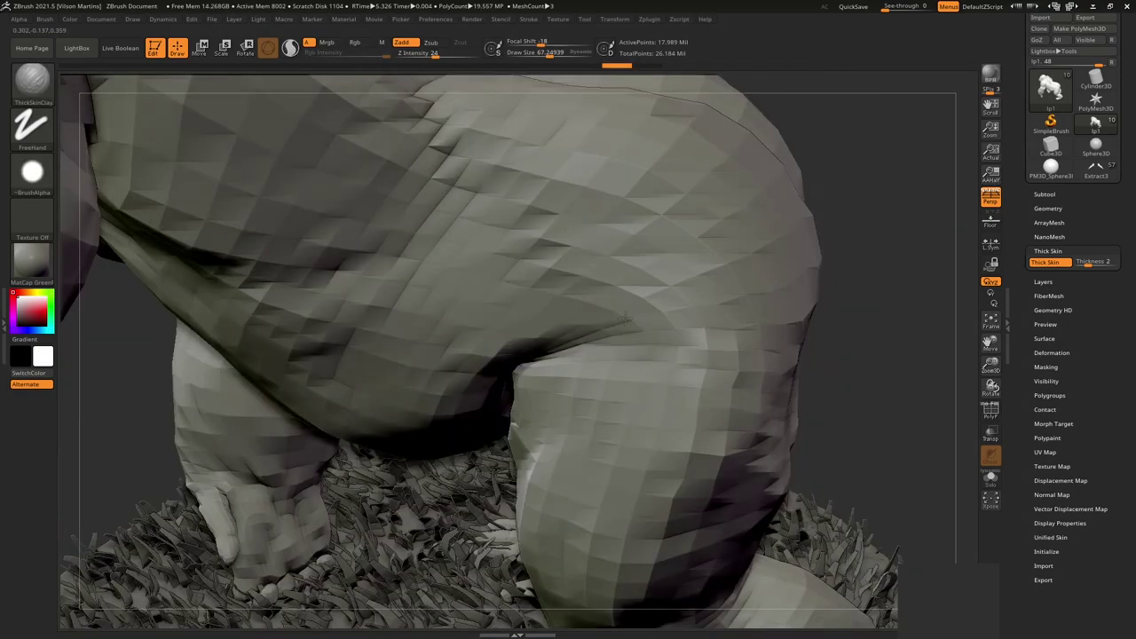
# Shrink the draw size slightly and carve vertical grooves and ridges down the front leg and belly.
pyautogui.moveTo(603, 333); pyautogui.dragTo(652, 373, button='right')
pyautogui.press('s')
pyautogui.moveTo(652, 373); pyautogui.dragTo(641, 373)
pyautogui.moveTo(657, 329); pyautogui.dragTo(635, 470)
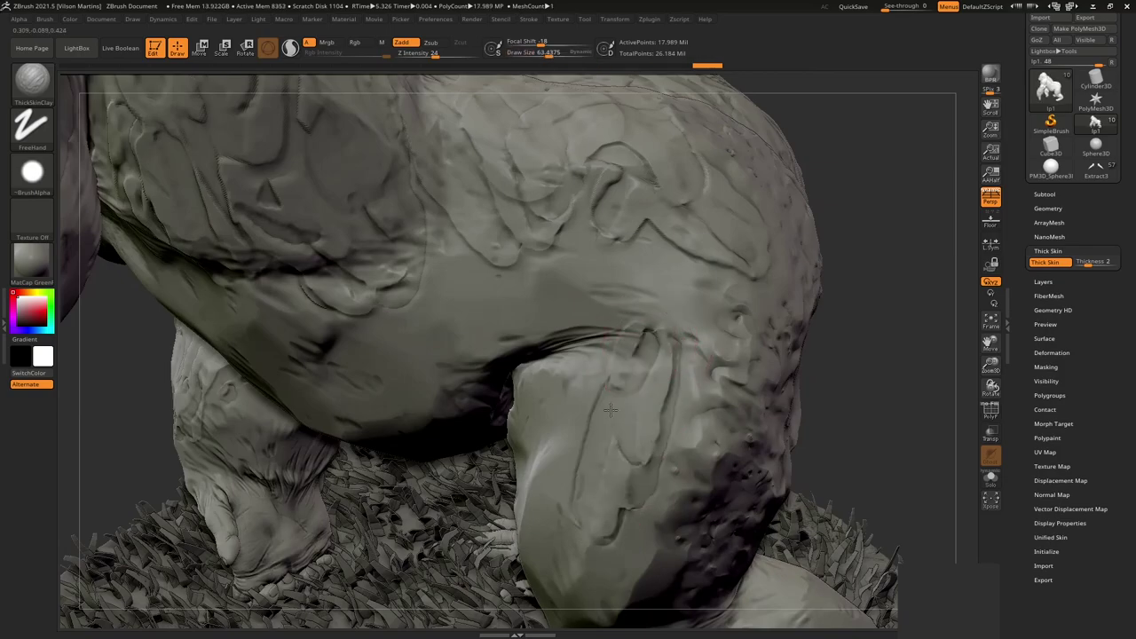
pyautogui.moveTo(621, 302)
pyautogui.mouseDown()
pyautogui.moveTo(586, 497)
pyautogui.moveTo(606, 262)
pyautogui.moveTo(639, 471)
pyautogui.mouseUp()
pyautogui.moveTo(657, 275); pyautogui.dragTo(674, 497)
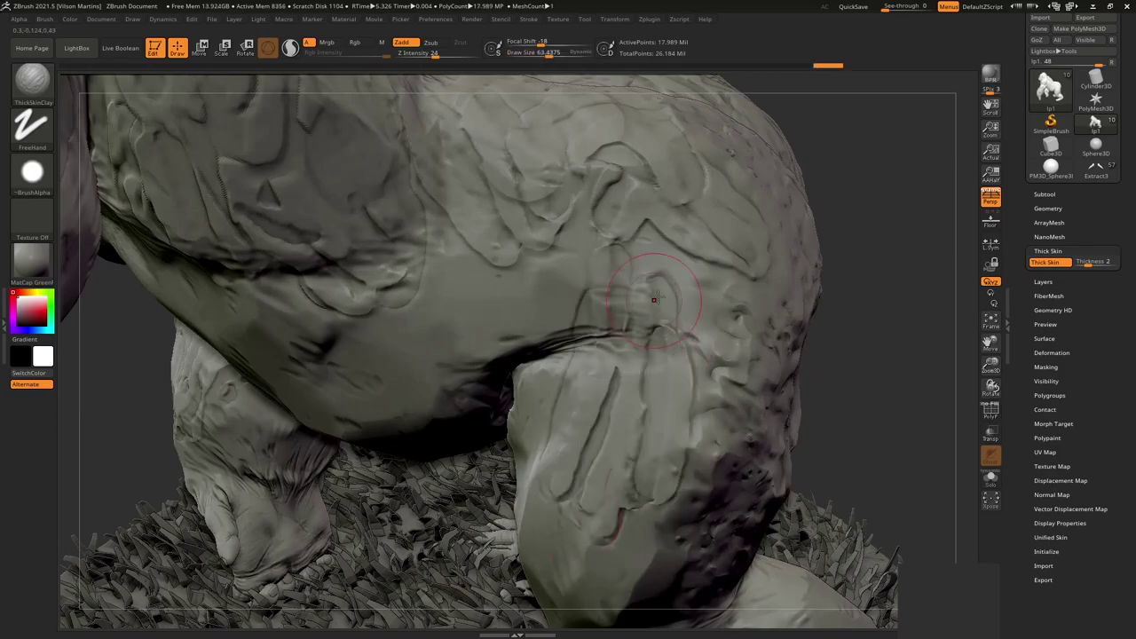
pyautogui.moveTo(710, 249); pyautogui.dragTo(675, 408)
pyautogui.moveTo(684, 275); pyautogui.dragTo(454, 356)
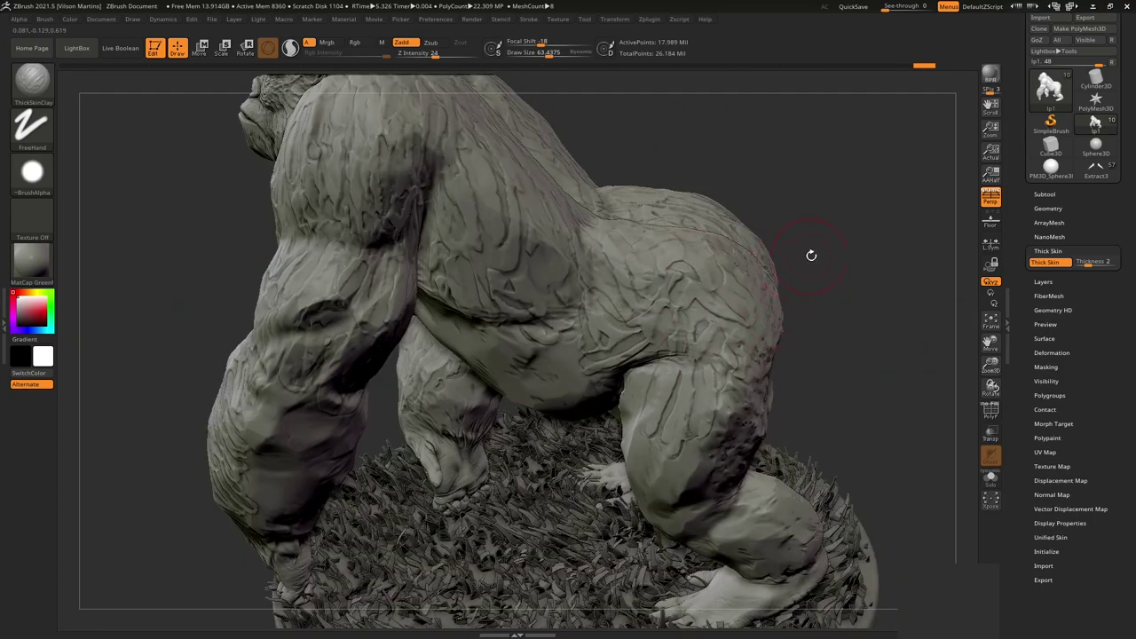
pyautogui.press('ctrl')
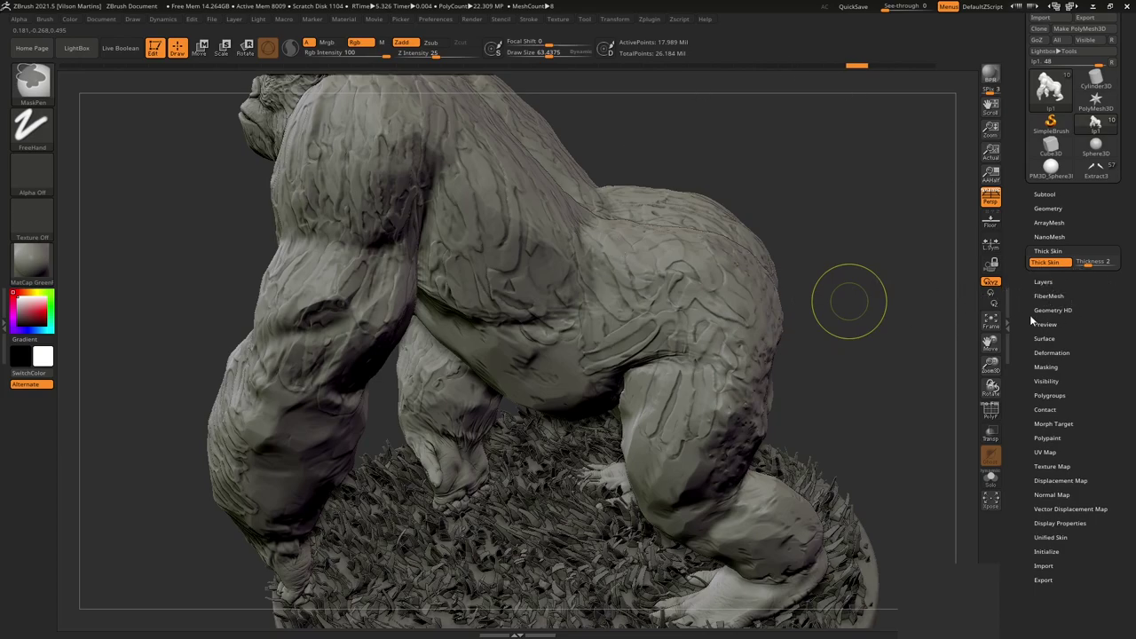
# Toggle the untitled sculpt layer on the gorilla and turn off the Thick Skin preview.
pyautogui.click(1044, 282)
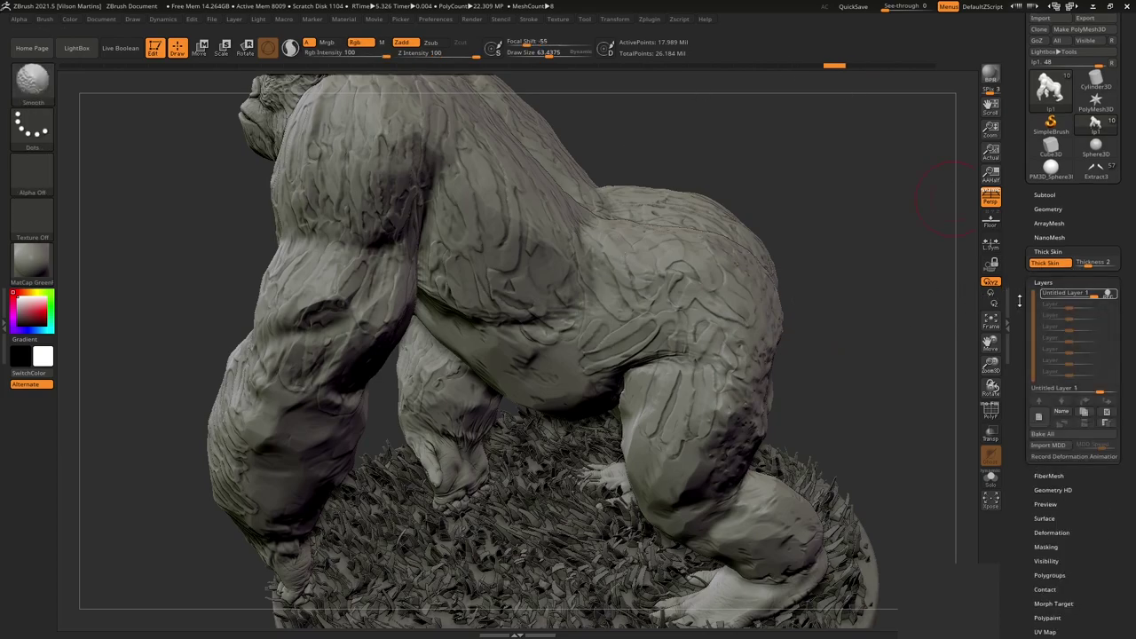
pyautogui.click(1115, 297)
pyautogui.click(1113, 292)
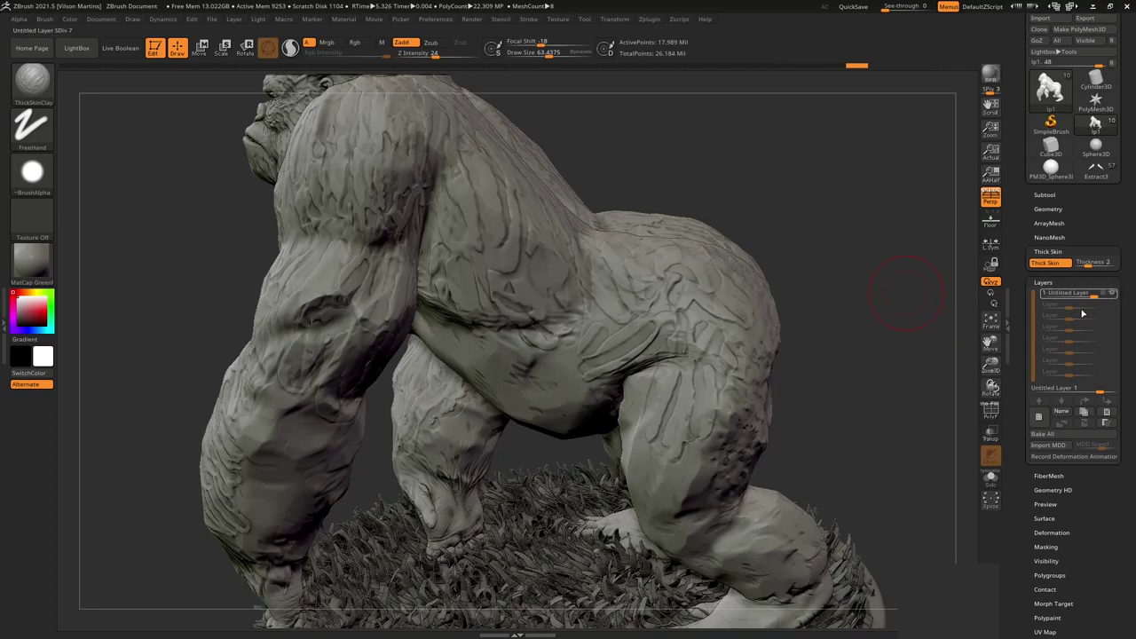
pyautogui.moveTo(560, 336)
pyautogui.mouseDown(button='right')
pyautogui.moveTo(510, 331)
pyautogui.moveTo(728, 347)
pyautogui.moveTo(769, 291)
pyautogui.mouseUp(button='right')
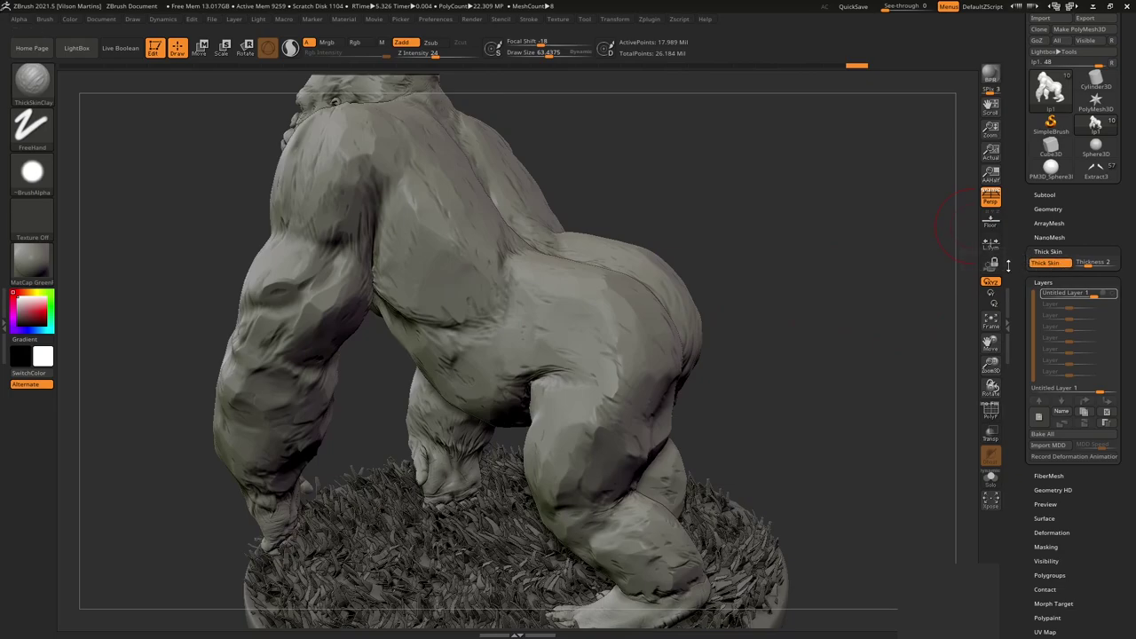
pyautogui.click(1055, 267)
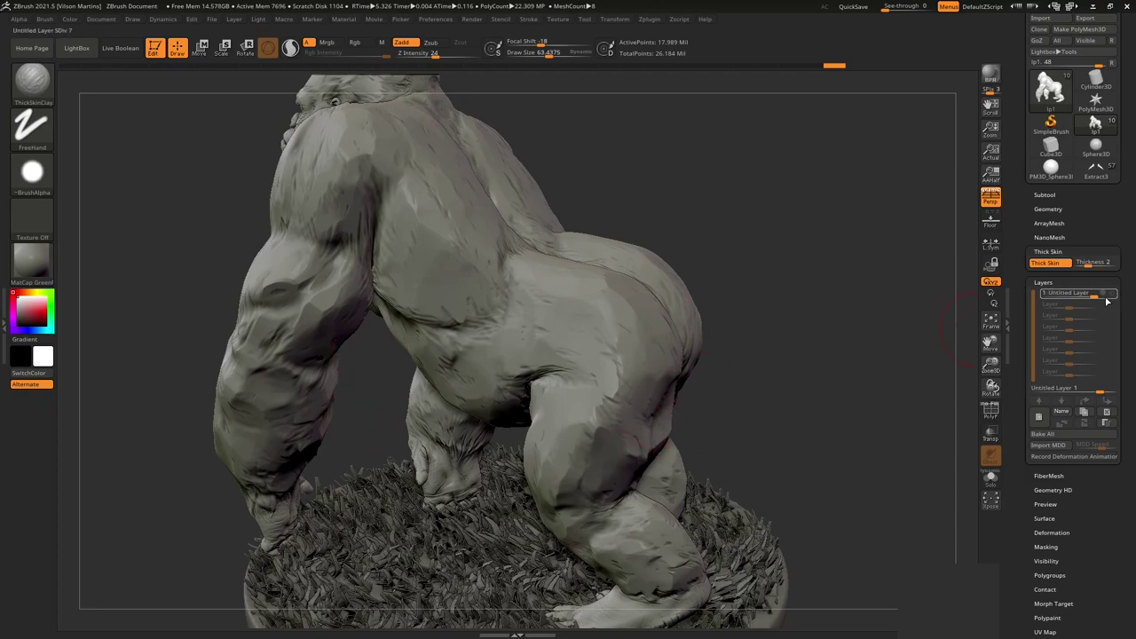
# Adjust the brush size and sculpt a couple of wrinkle strokes on the gorilla's hip.
pyautogui.keyDown('alt'); pyautogui.moveTo(489, 373); pyautogui.dragTo(491, 300, button='right'); pyautogui.keyUp('alt')
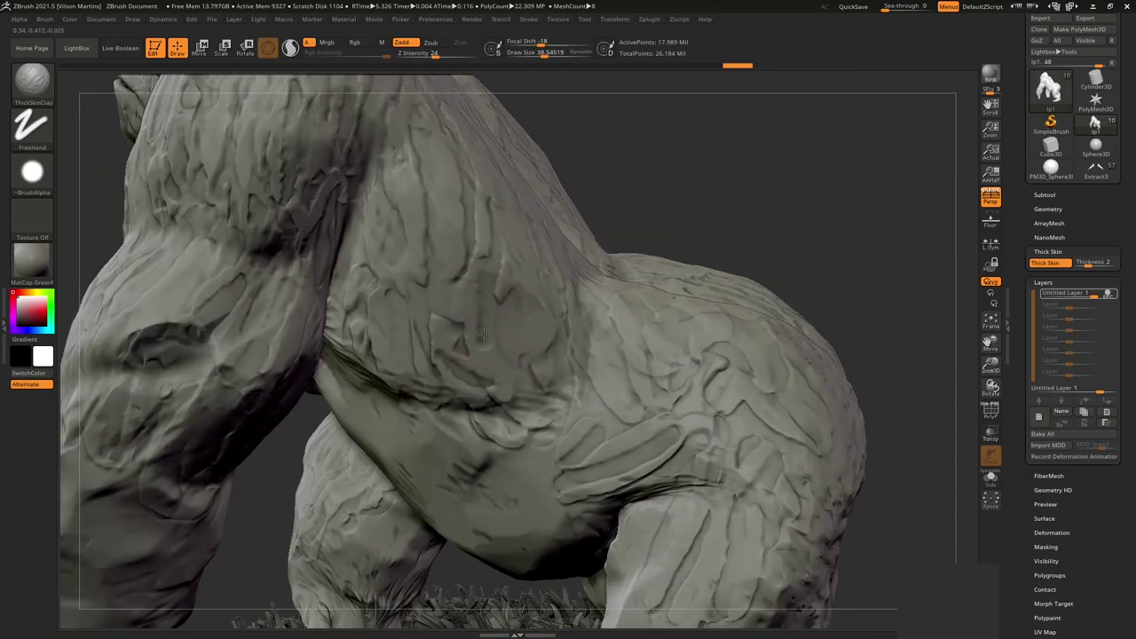
pyautogui.moveTo(489, 286)
pyautogui.mouseDown(button='right')
pyautogui.moveTo(457, 213)
pyautogui.moveTo(504, 178)
pyautogui.moveTo(509, 263)
pyautogui.moveTo(444, 355)
pyautogui.moveTo(488, 336)
pyautogui.mouseUp(button='right')
pyautogui.press('s')
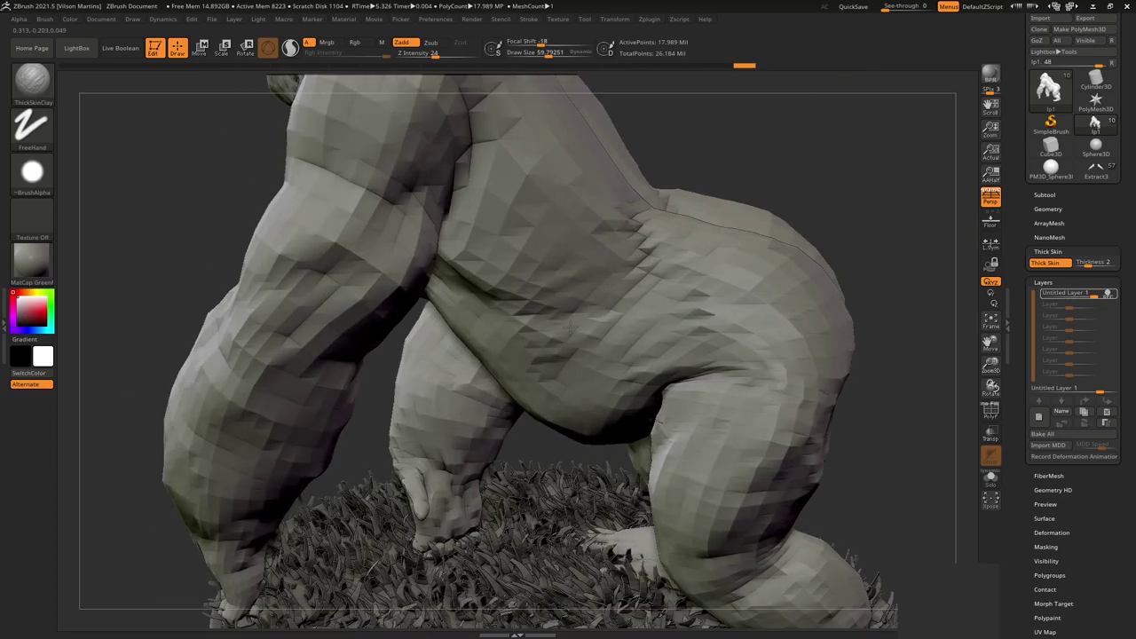
pyautogui.moveTo(973, 267); pyautogui.dragTo(967, 325, button='right')
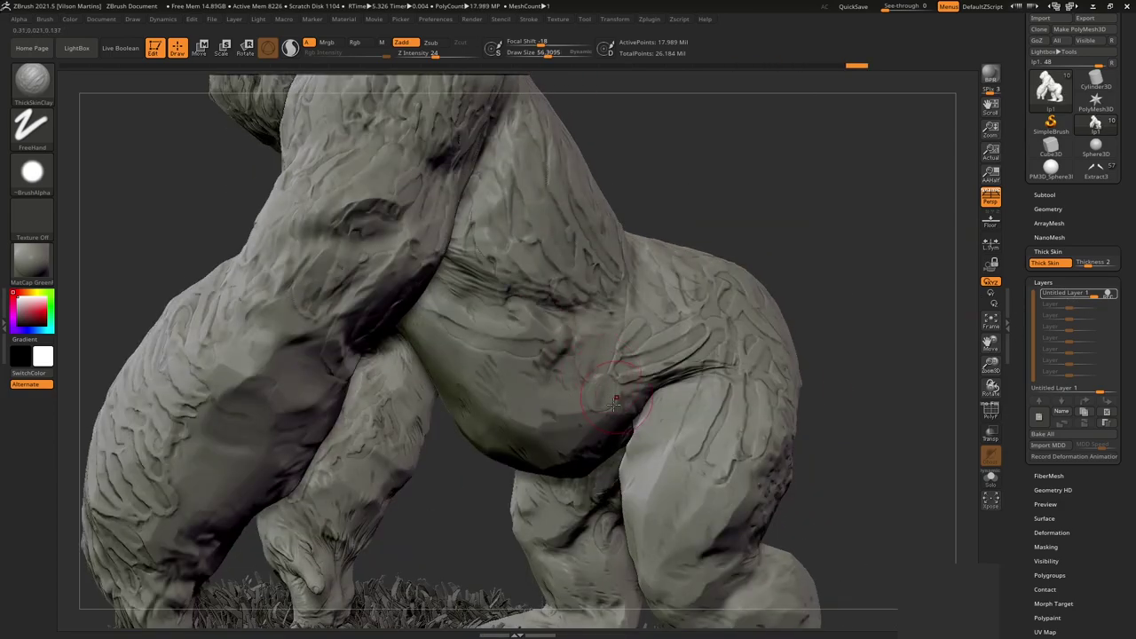
pyautogui.moveTo(592, 357); pyautogui.dragTo(609, 411)
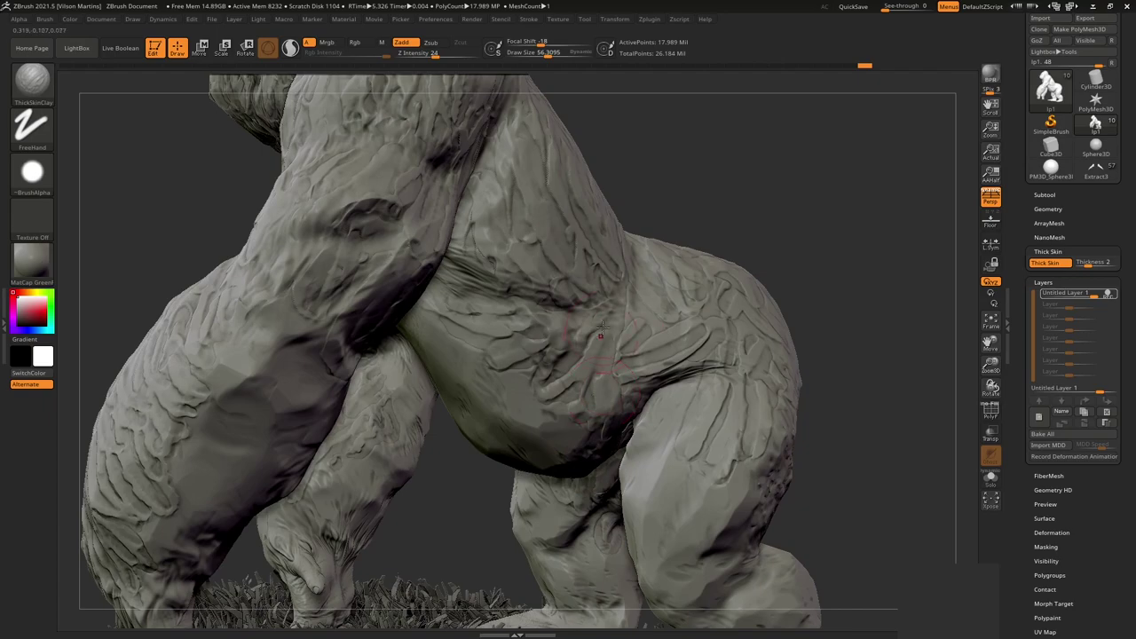
pyautogui.moveTo(595, 355); pyautogui.dragTo(610, 313)
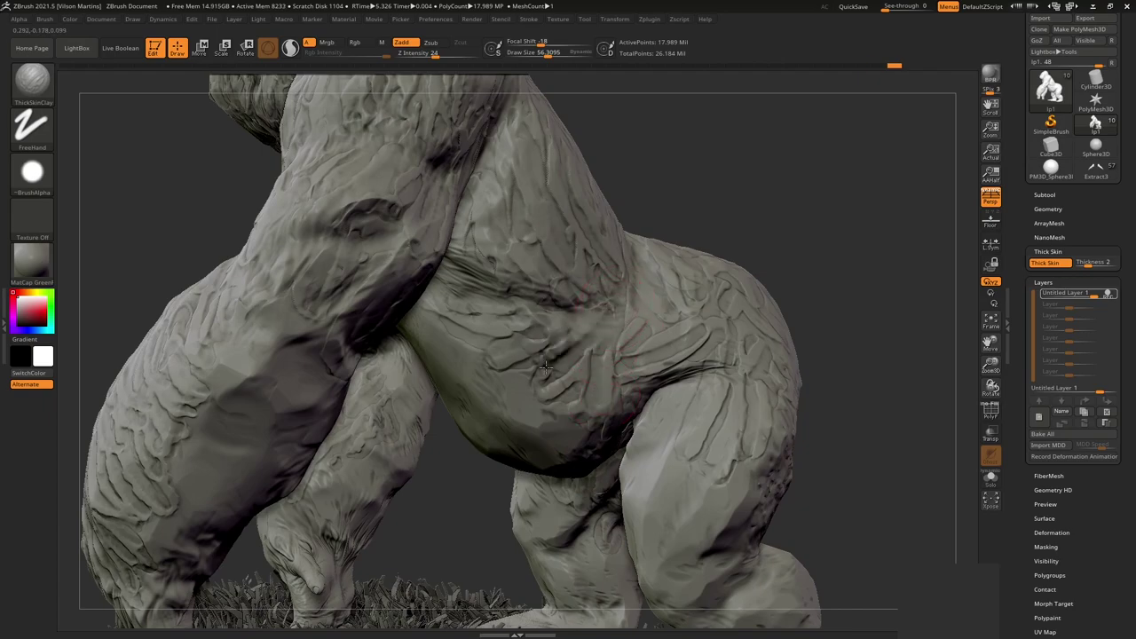
# Undo and redo the hip strokes, then undo three more times to an earlier state.
pyautogui.hotkey('ctrl', 'z')
pyautogui.hotkey('ctrl', 'shift', 'z')
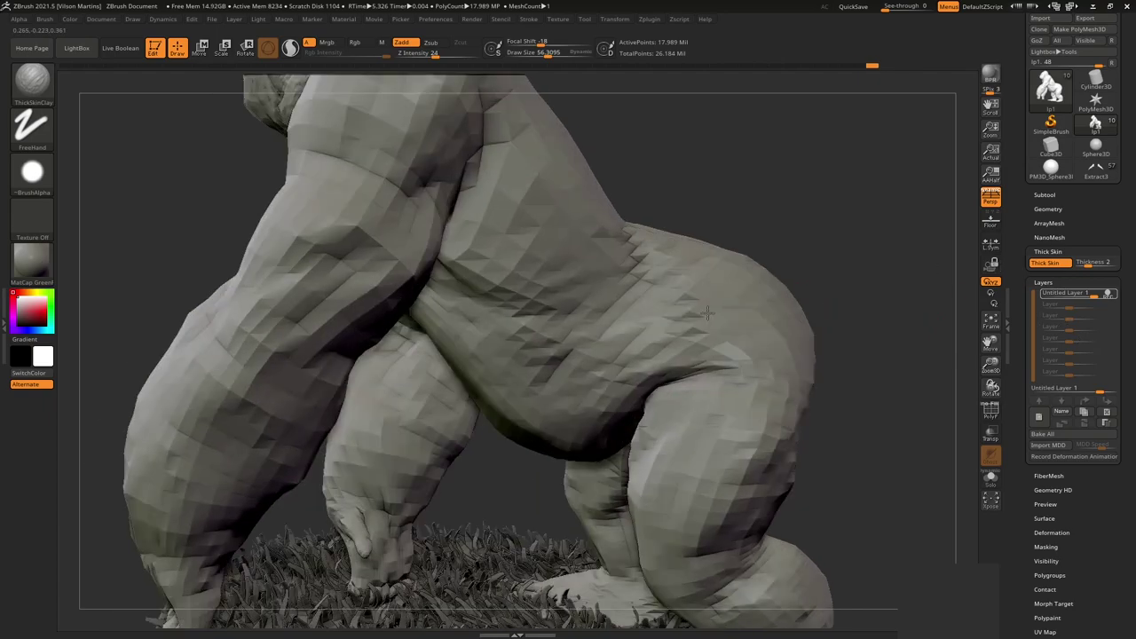
pyautogui.moveTo(571, 367); pyautogui.dragTo(550, 354, button='right')
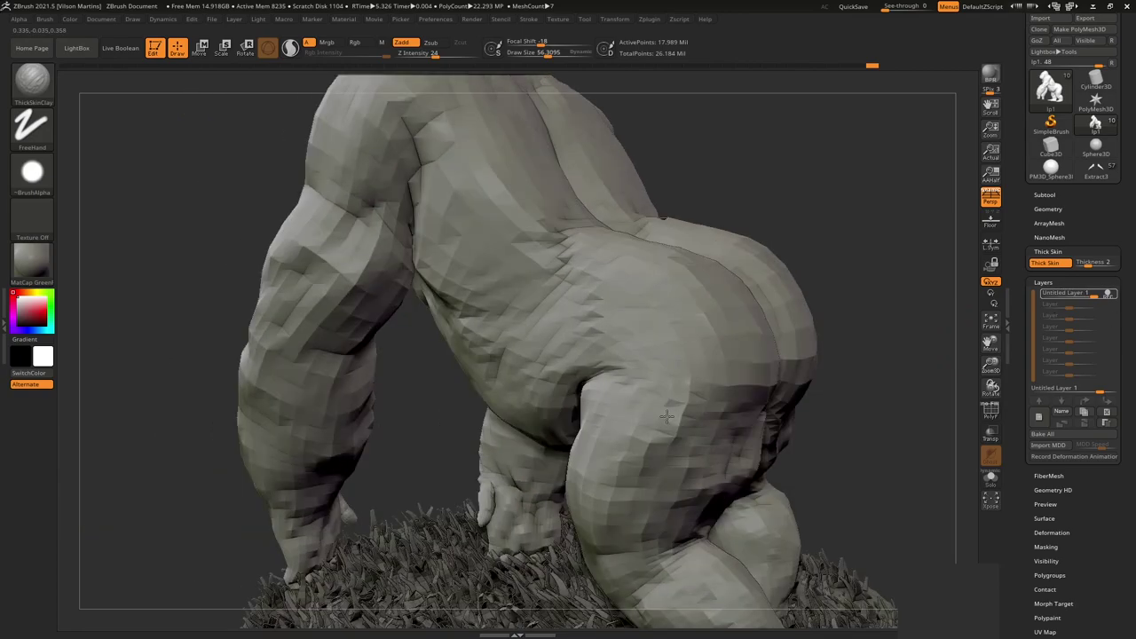
pyautogui.hotkey('ctrl', 'z')
pyautogui.hotkey('ctrl', 'z')
pyautogui.hotkey('ctrl', 'z')
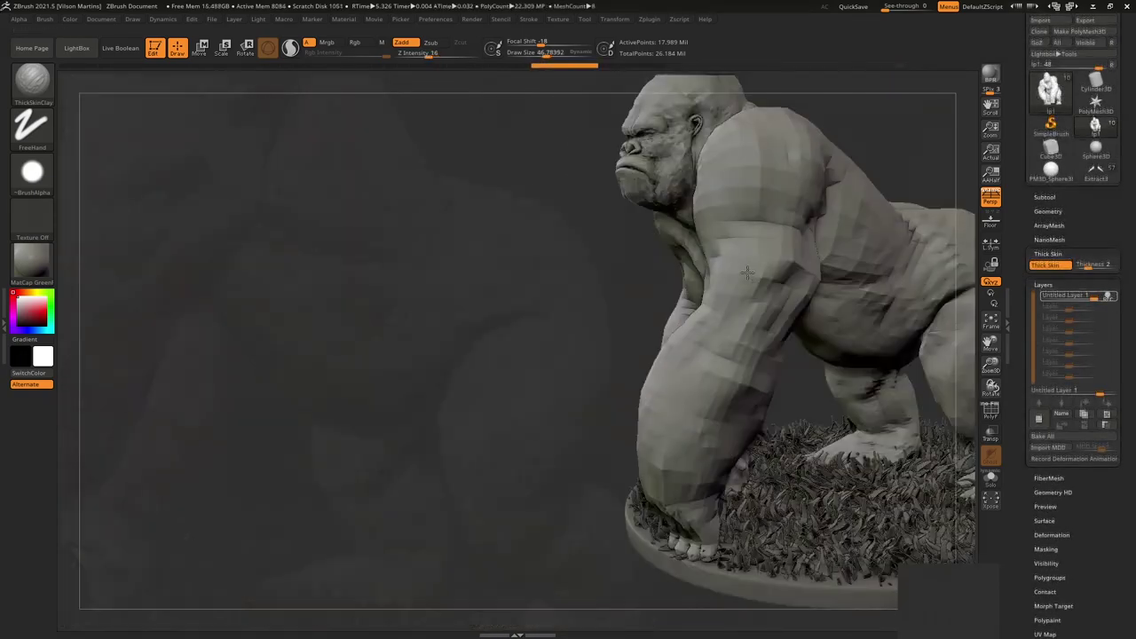
pyautogui.hotkey('ctrl', 'z')
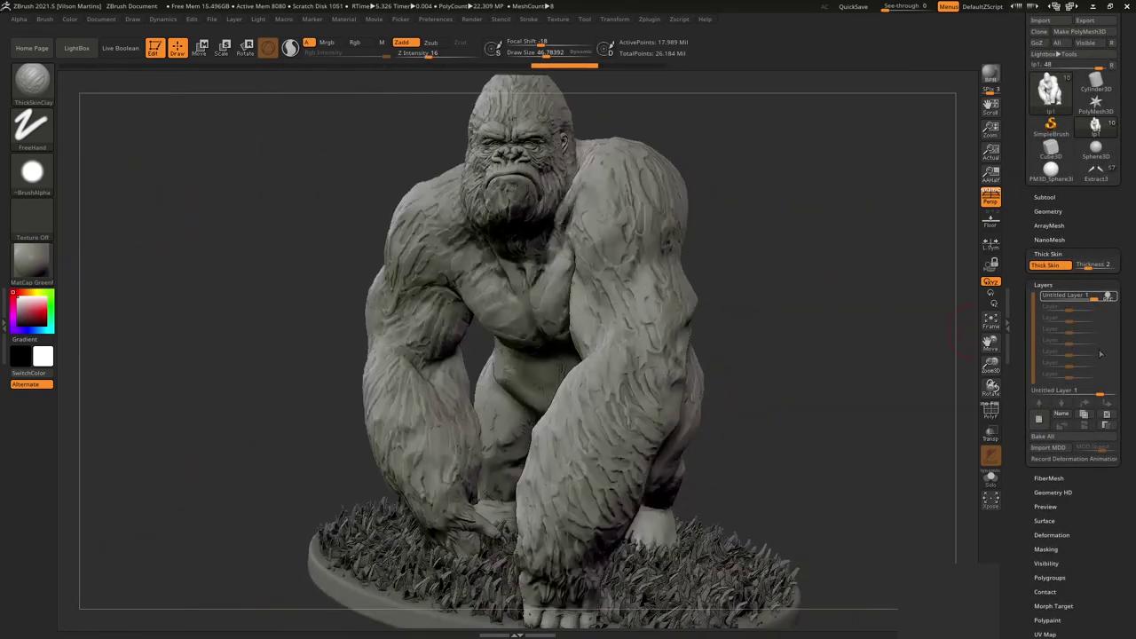
pyautogui.hotkey('ctrl', 'z')
pyautogui.hotkey('ctrl', 'z')
pyautogui.hotkey('ctrl', 'z')
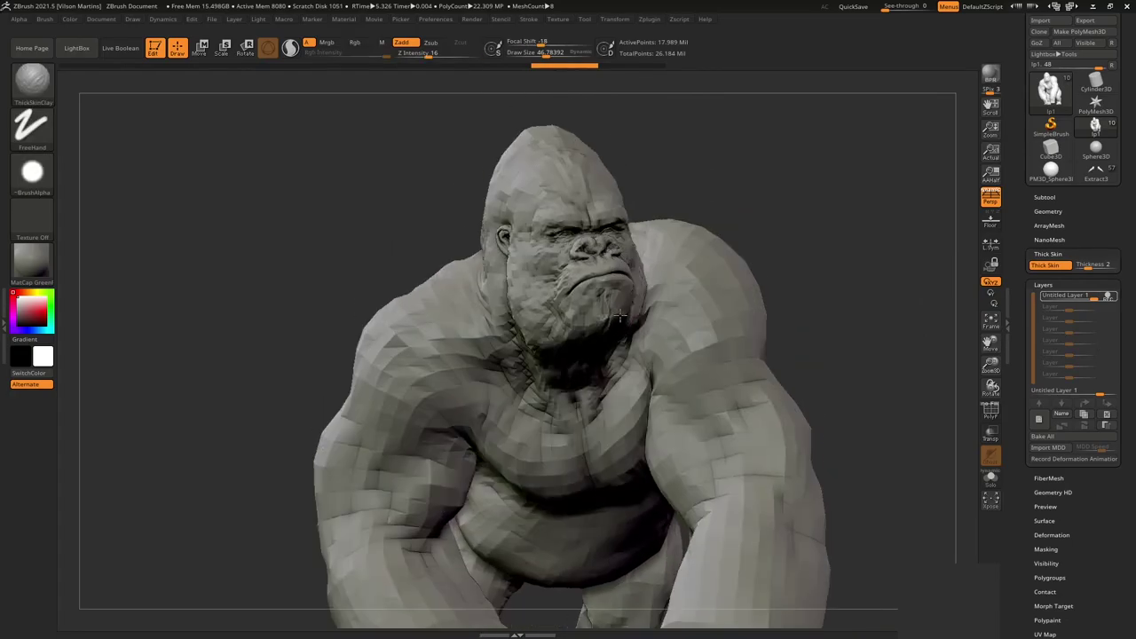
# Dock the Dynamics menu in the left tray so it stays open beside the canvas.
pyautogui.click(5, 324)
pyautogui.click(284, 20)
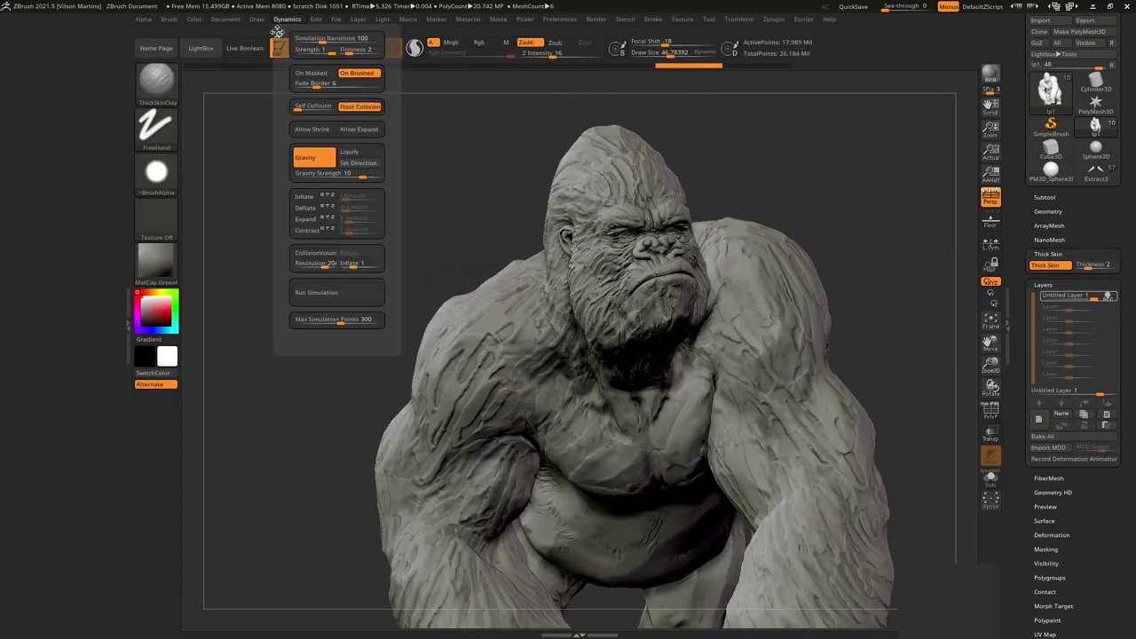
pyautogui.click(288, 20)
pyautogui.moveTo(282, 39); pyautogui.dragTo(51, 78)
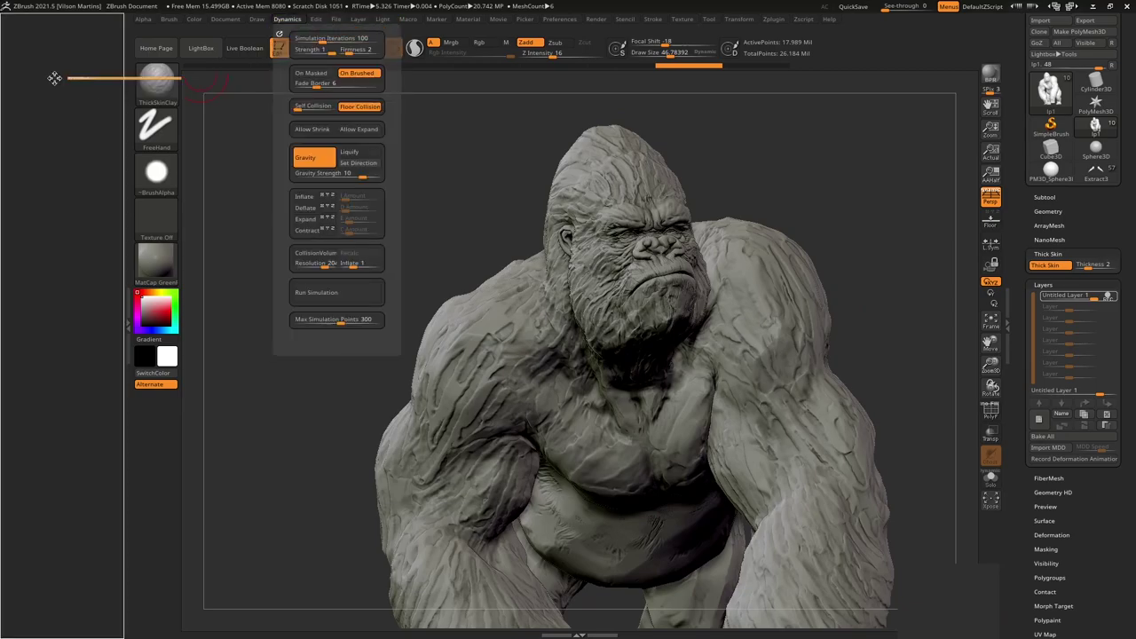
pyautogui.moveTo(753, 187); pyautogui.dragTo(455, 259)
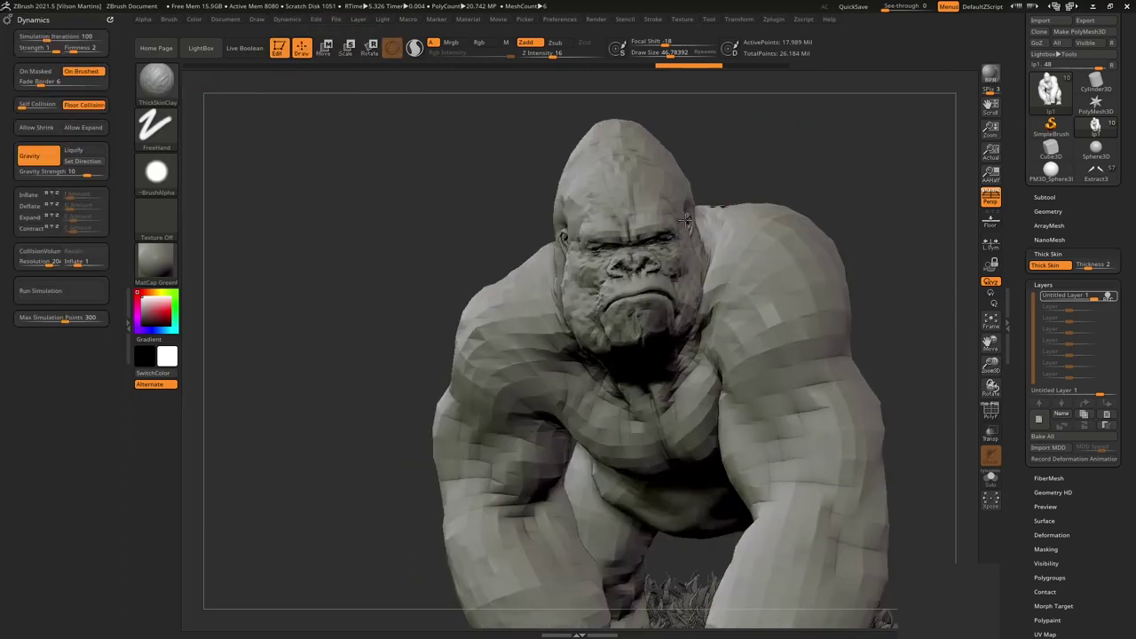
pyautogui.moveTo(520, 90); pyautogui.dragTo(328, 143)
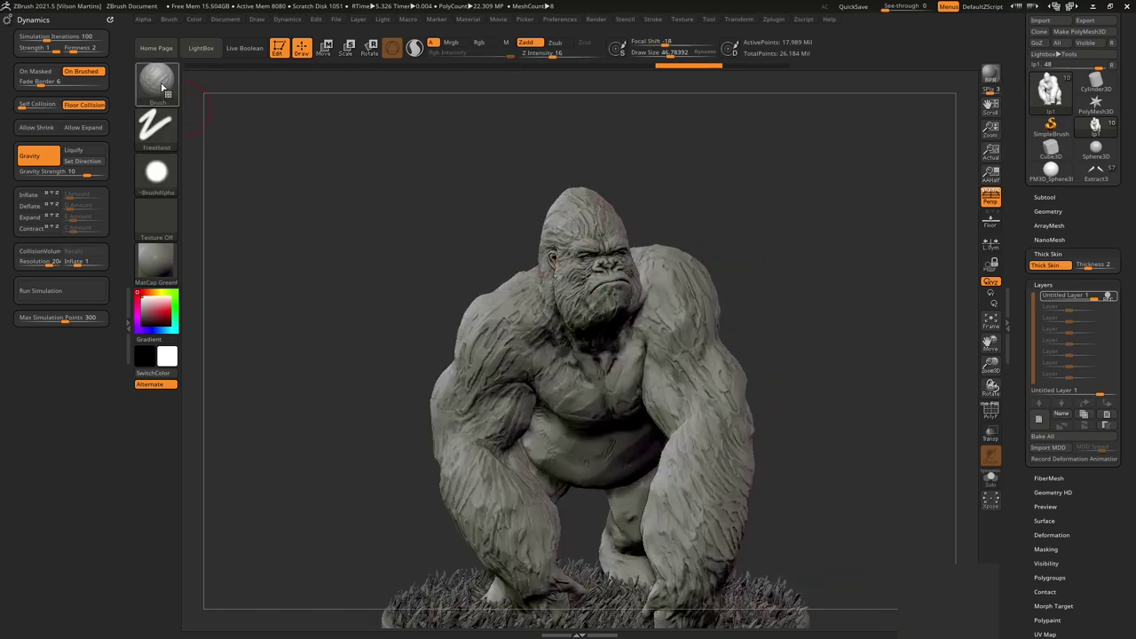
# Choose the ClothHook brush from the brush library and zoom in on the gorilla.
pyautogui.click(156, 82)
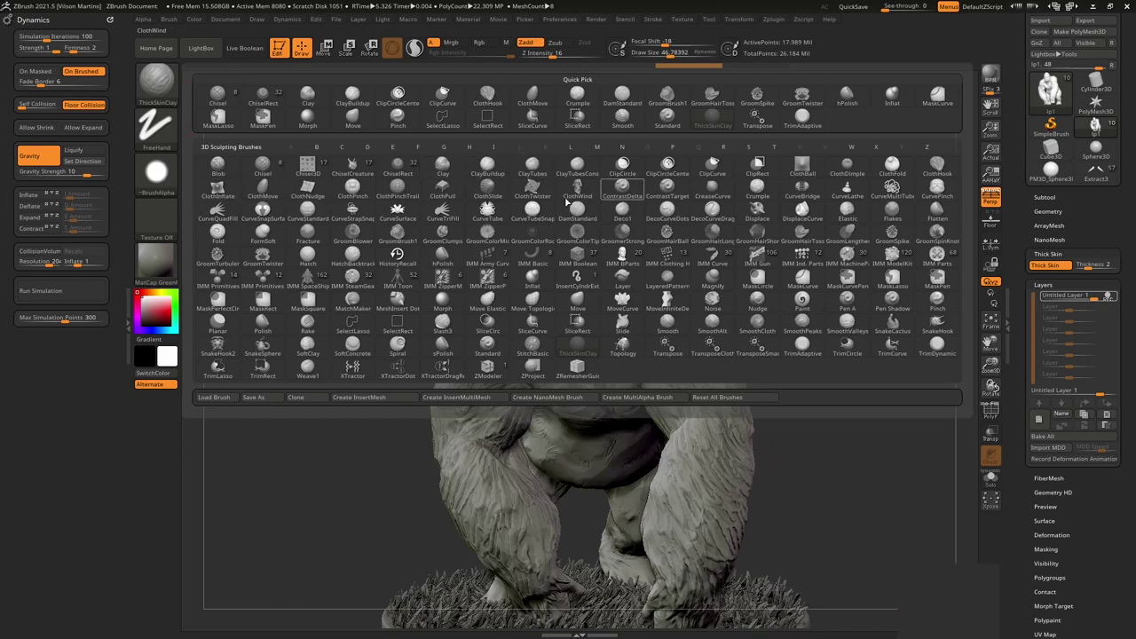
pyautogui.click(943, 173)
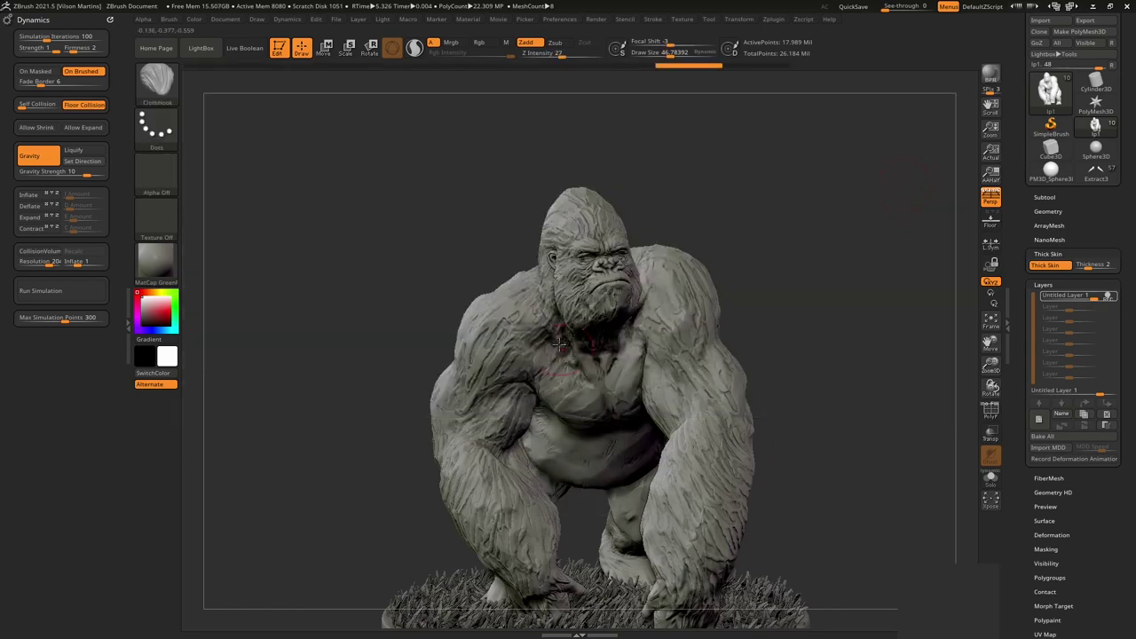
pyautogui.moveTo(637, 433); pyautogui.dragTo(1003, 249)
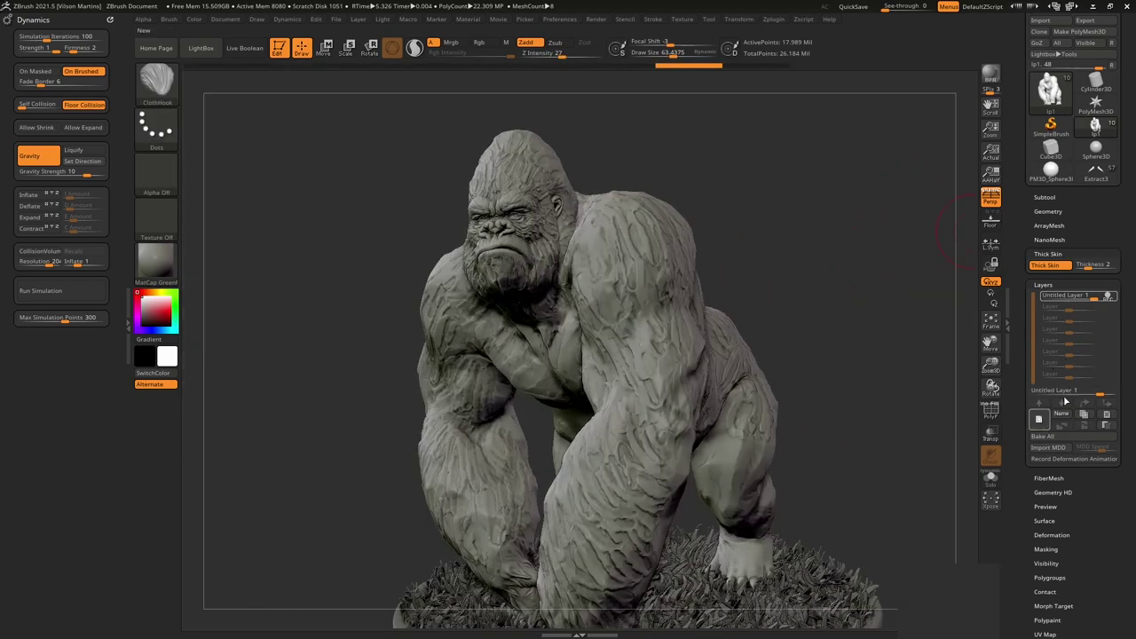
pyautogui.moveTo(932, 266)
pyautogui.keyDown('alt'); pyautogui.mouseDown()
pyautogui.moveTo(888, 241)
pyautogui.moveTo(696, 223)
pyautogui.mouseUp(); pyautogui.keyUp('alt')
# Drop the gorilla one subdivision level with Shift+D and expand the Thick Skin settings.
pyautogui.click(1049, 212)
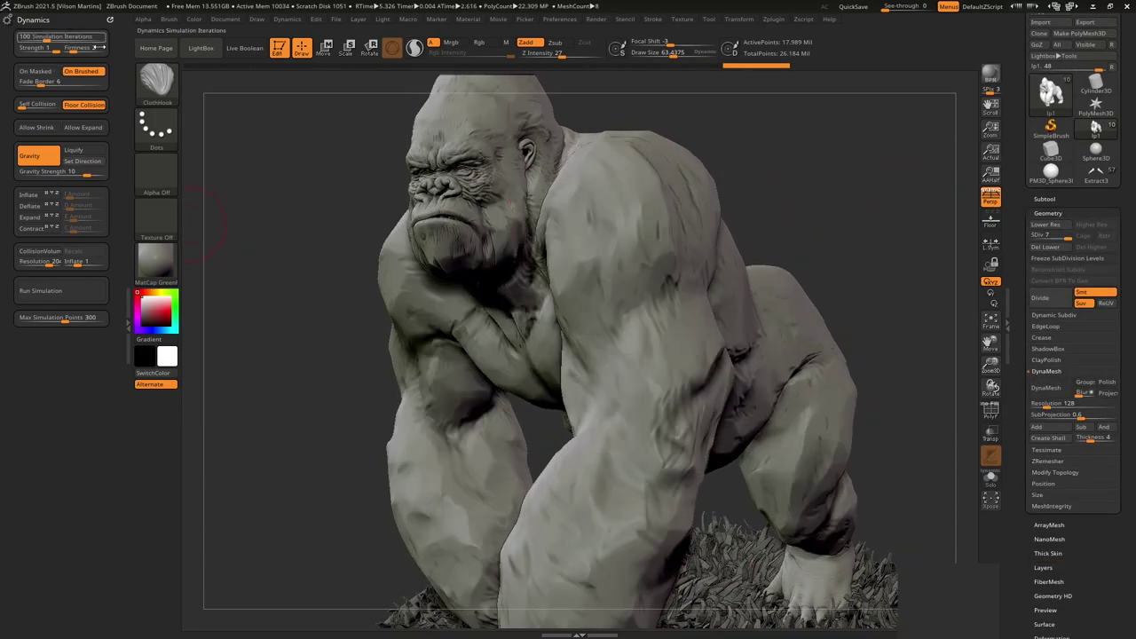
pyautogui.moveTo(935, 189); pyautogui.dragTo(874, 216)
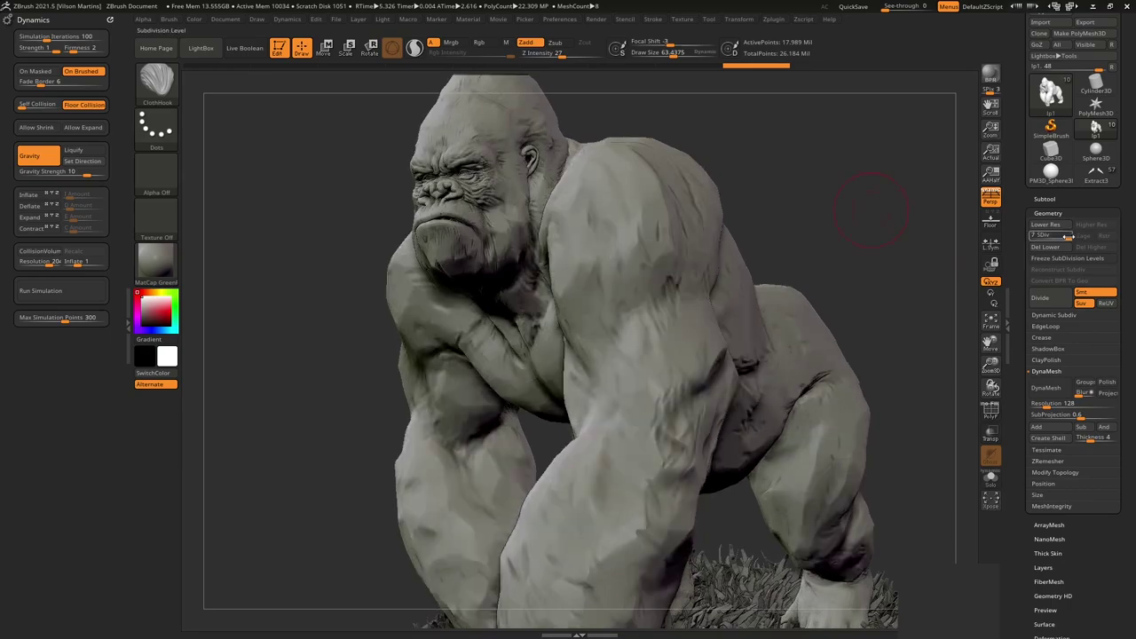
pyautogui.hotkey('shift', 'd')
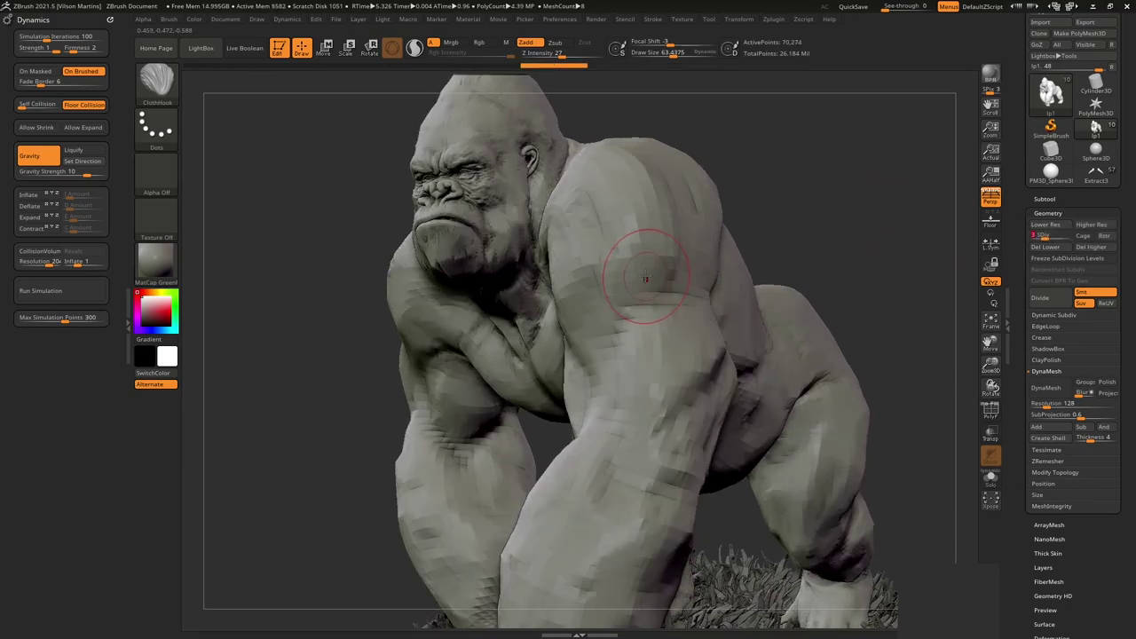
pyautogui.moveTo(630, 238); pyautogui.dragTo(652, 326)
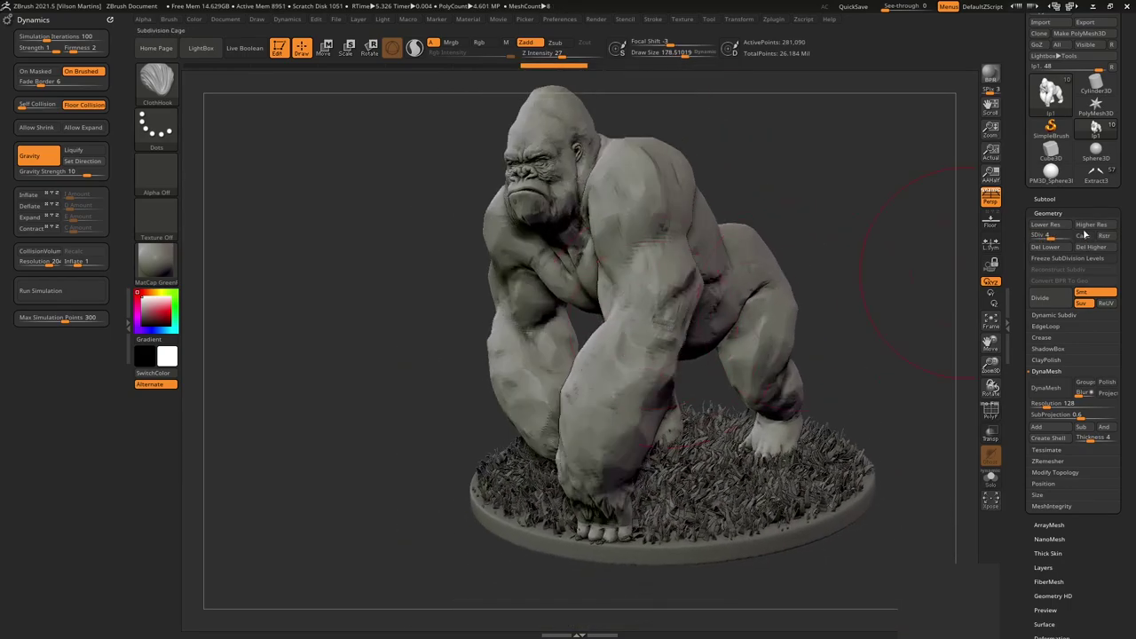
pyautogui.click(1049, 213)
pyautogui.click(1047, 255)
pyautogui.press('shift')
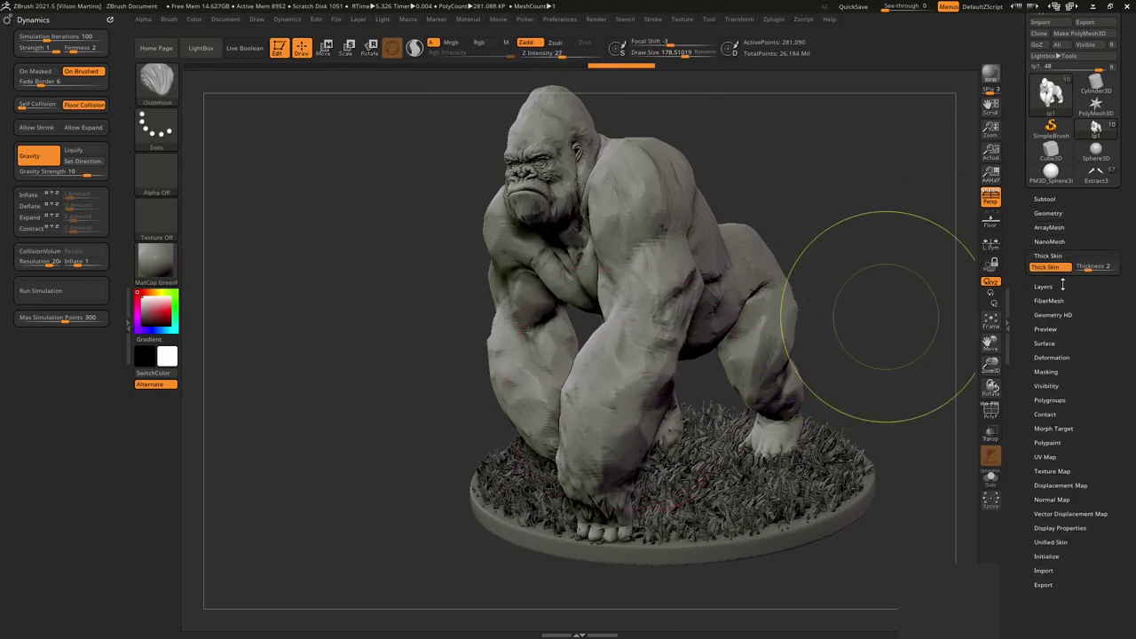
# Set Thick Skin thickness to 30 and reduce the draw size to about 148.
pyautogui.click(1090, 269)
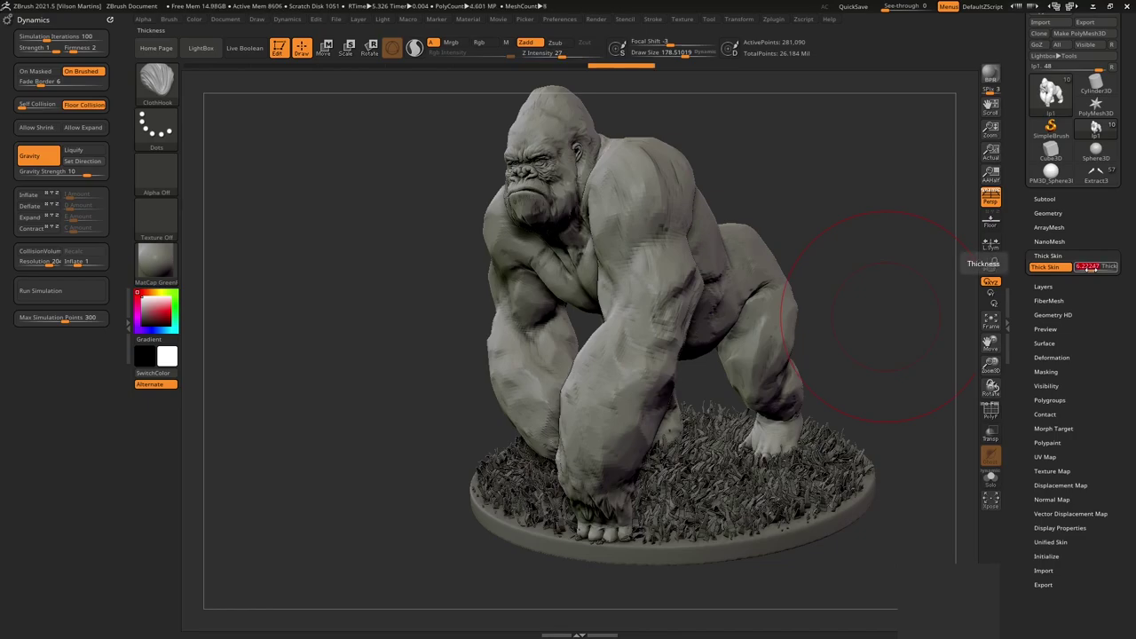
pyautogui.moveTo(613, 364)
pyautogui.mouseDown()
pyautogui.moveTo(654, 300)
pyautogui.moveTo(646, 263)
pyautogui.mouseUp()
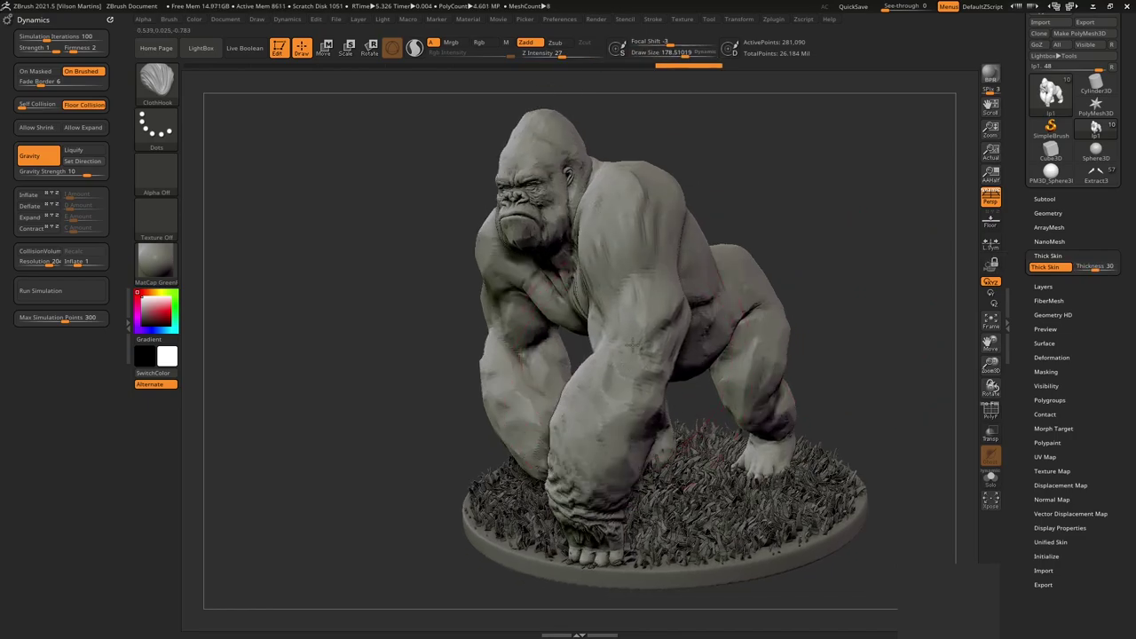
pyautogui.press('s')
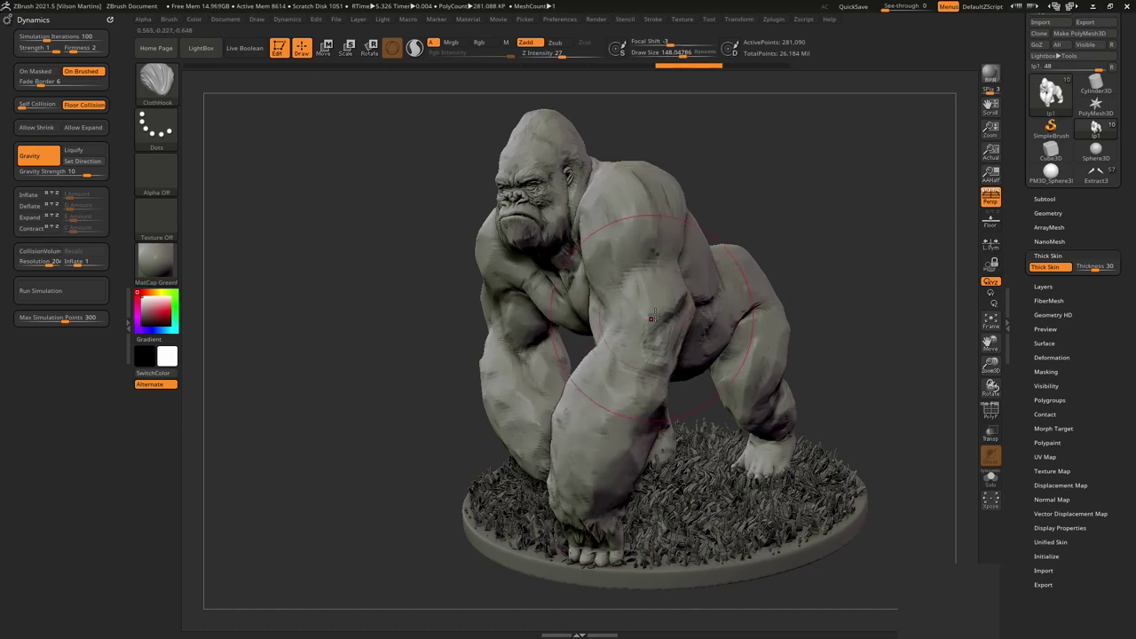
pyautogui.moveTo(888, 266); pyautogui.dragTo(746, 279)
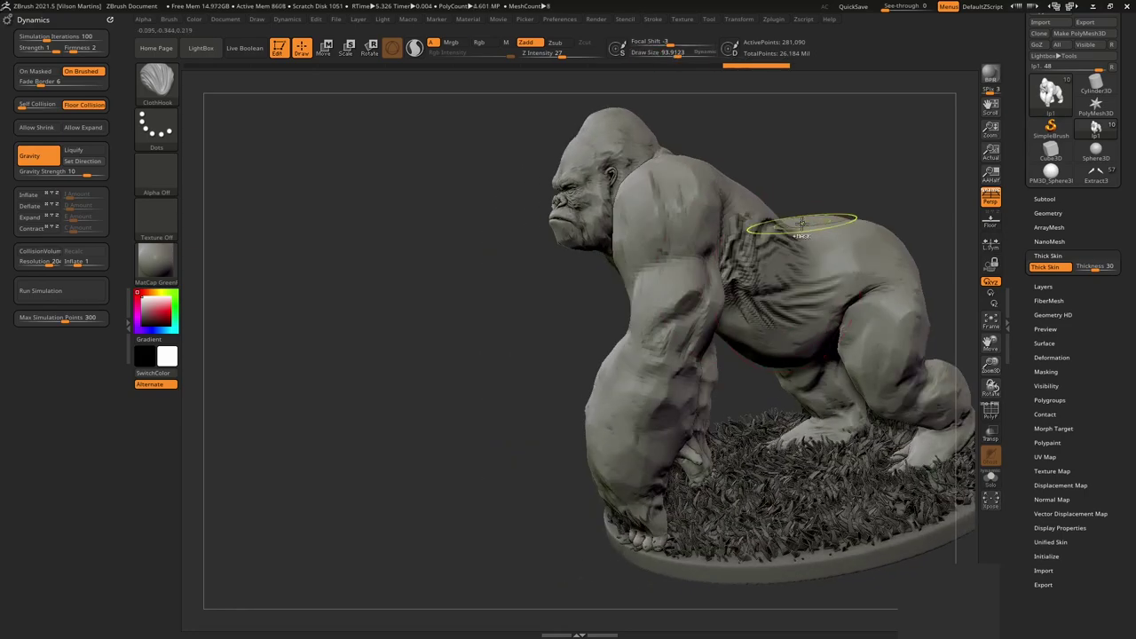
pyautogui.moveTo(670, 253)
pyautogui.mouseDown(button='right')
pyautogui.moveTo(662, 276)
pyautogui.moveTo(614, 272)
pyautogui.mouseUp(button='right')
pyautogui.moveTo(890, 351); pyautogui.dragTo(822, 300, button='right')
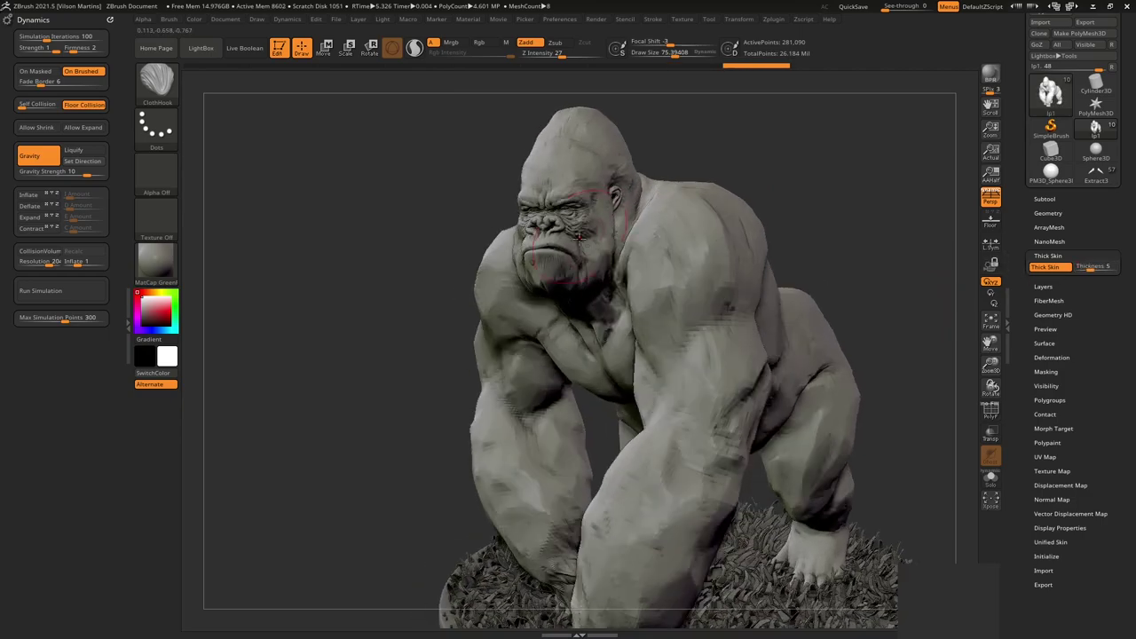
# Zoom into the face, adjust draw size, and stroke jagged ClothHook wrinkles across the brow.
pyautogui.keyDown('ctrl'); pyautogui.moveTo(622, 257); pyautogui.dragTo(625, 244, button='right'); pyautogui.keyUp('ctrl')
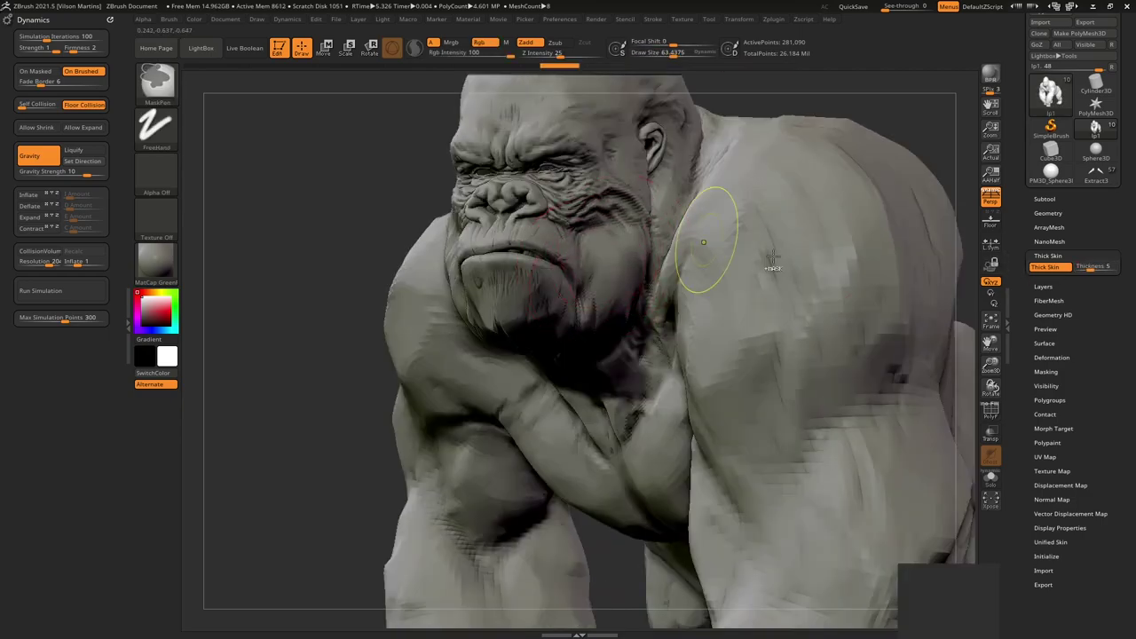
pyautogui.moveTo(710, 297)
pyautogui.keyDown('ctrl'); pyautogui.mouseDown(button='right')
pyautogui.moveTo(606, 285)
pyautogui.moveTo(586, 313)
pyautogui.mouseUp(button='right'); pyautogui.keyUp('ctrl')
pyautogui.press('s')
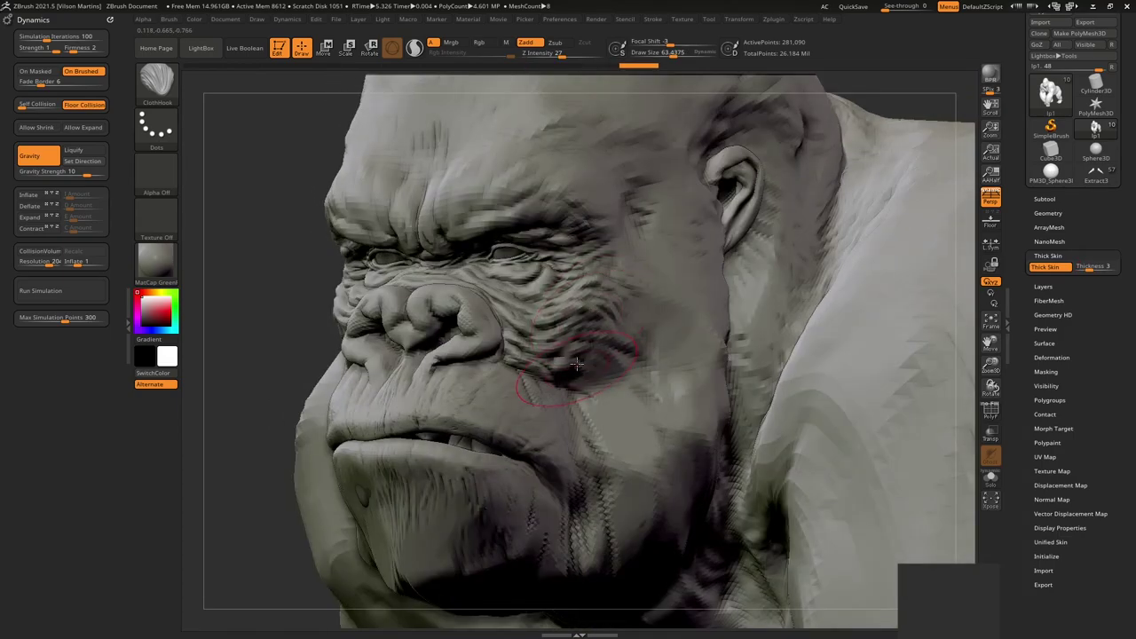
pyautogui.moveTo(559, 210)
pyautogui.mouseDown(button='right')
pyautogui.moveTo(614, 205)
pyautogui.moveTo(674, 253)
pyautogui.mouseUp(button='right')
pyautogui.press('s')
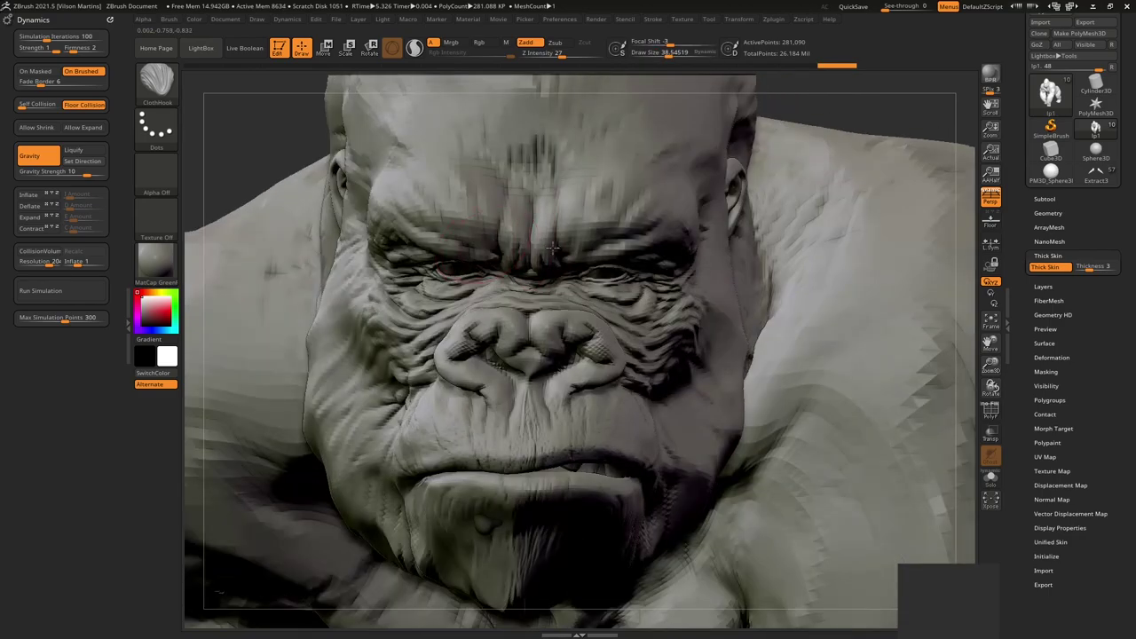
pyautogui.moveTo(674, 253)
pyautogui.mouseDown()
pyautogui.moveTo(649, 276)
pyautogui.moveTo(606, 244)
pyautogui.mouseUp()
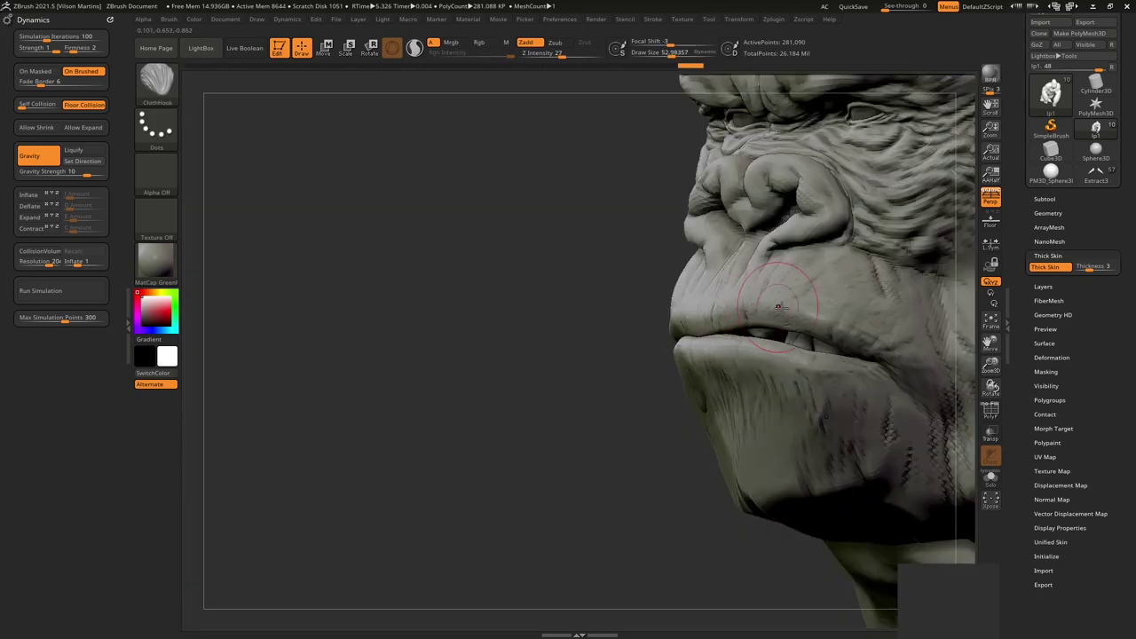
# Orbit around the face, head and torso to inspect the new brow wrinkles.
pyautogui.moveTo(584, 231); pyautogui.dragTo(578, 300, button='right')
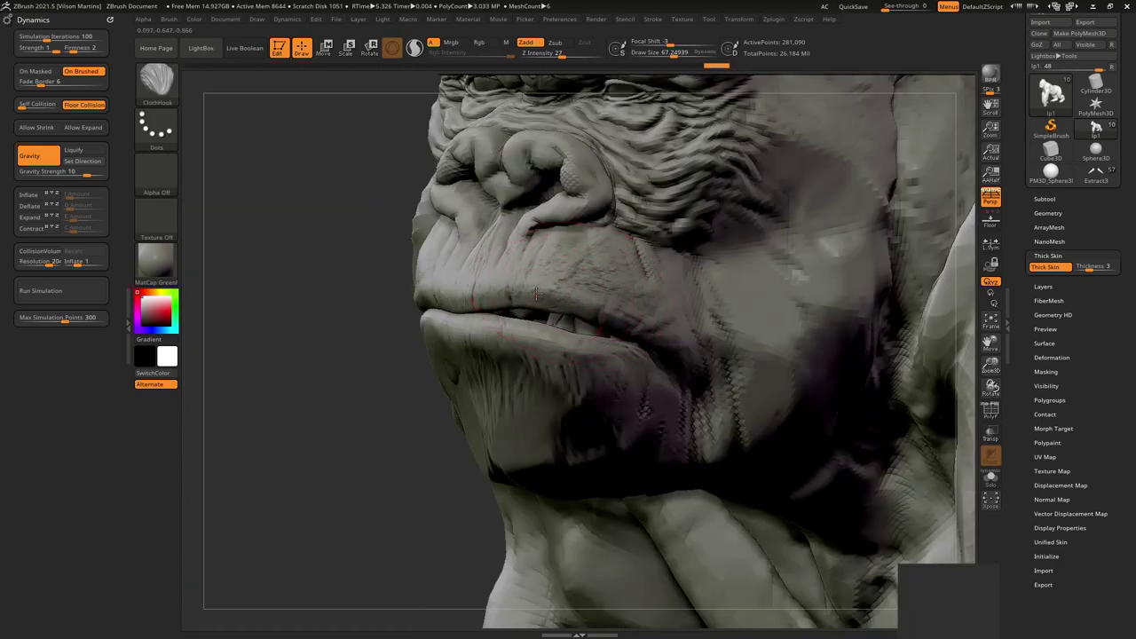
pyautogui.moveTo(536, 294)
pyautogui.mouseDown(button='right')
pyautogui.moveTo(461, 300)
pyautogui.moveTo(533, 259)
pyautogui.mouseUp(button='right')
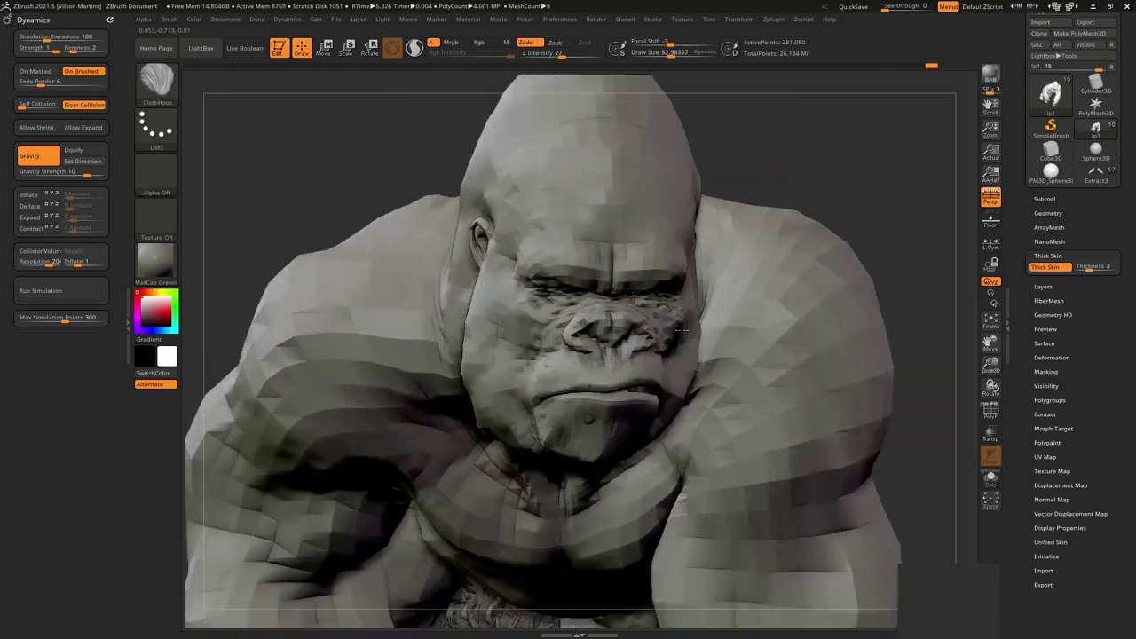
pyautogui.moveTo(682, 330); pyautogui.dragTo(580, 263, button='right')
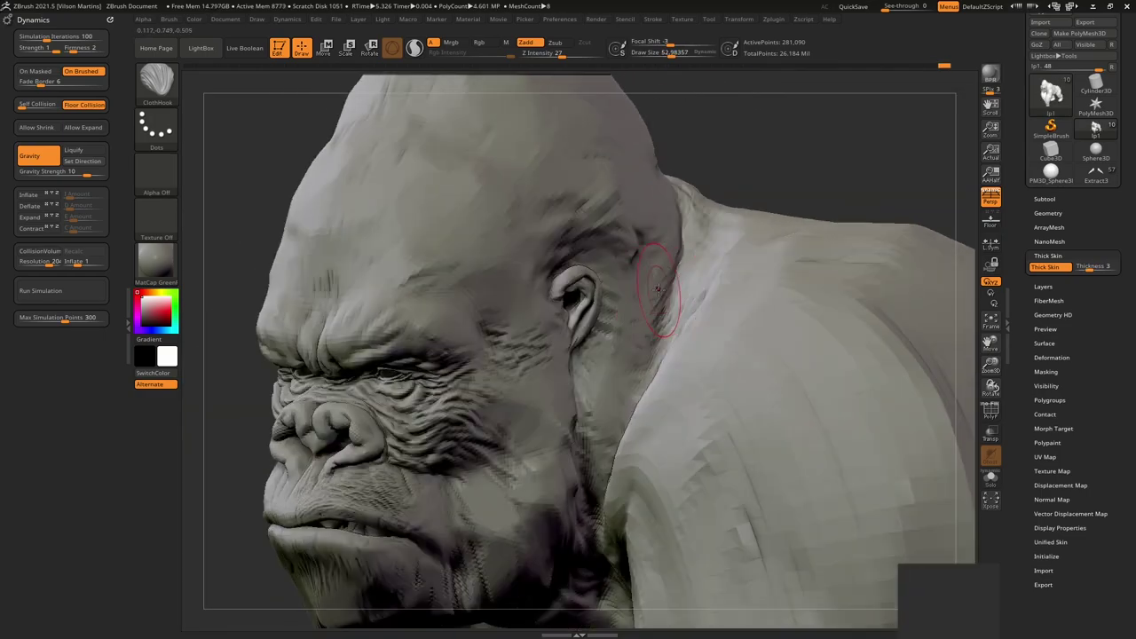
pyautogui.moveTo(688, 288)
pyautogui.mouseDown(button='right')
pyautogui.moveTo(710, 297)
pyautogui.moveTo(757, 272)
pyautogui.moveTo(685, 296)
pyautogui.moveTo(637, 346)
pyautogui.mouseUp(button='right')
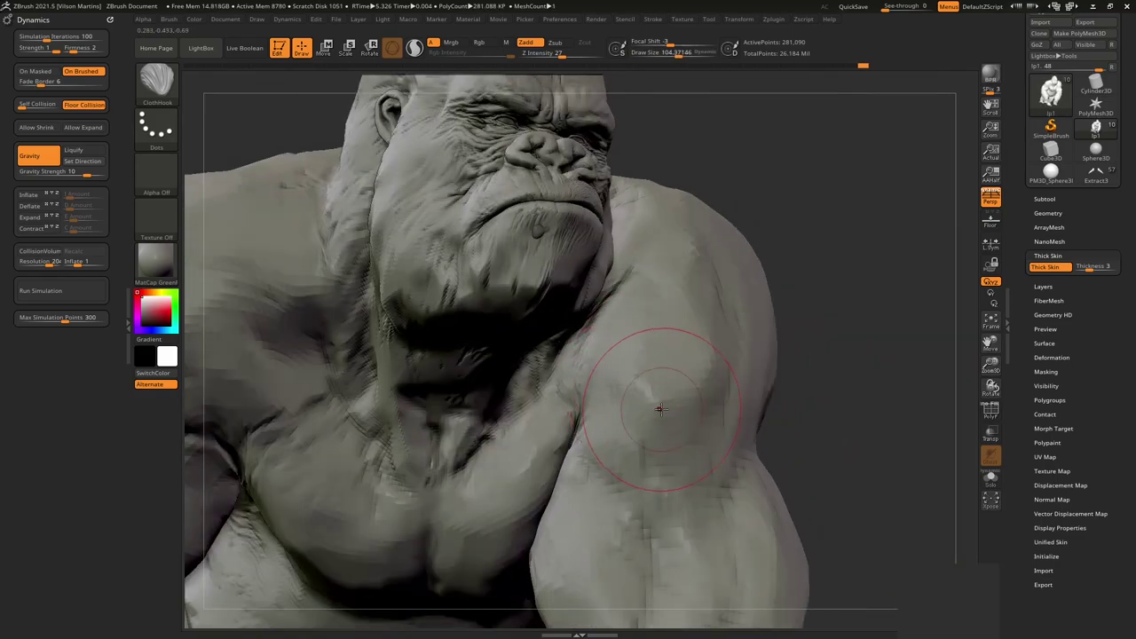
pyautogui.moveTo(654, 367); pyautogui.dragTo(802, 325, button='right')
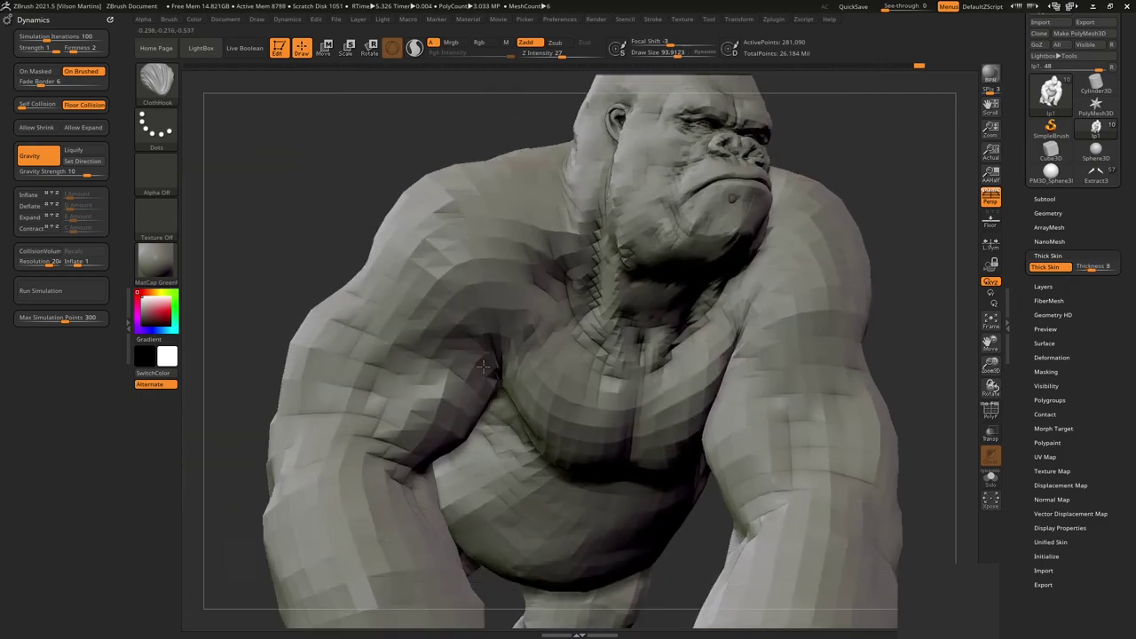
pyautogui.moveTo(622, 373)
pyautogui.mouseDown(button='right')
pyautogui.moveTo(480, 338)
pyautogui.moveTo(622, 411)
pyautogui.moveTo(560, 285)
pyautogui.moveTo(507, 456)
pyautogui.moveTo(484, 426)
pyautogui.moveTo(513, 411)
pyautogui.moveTo(488, 437)
pyautogui.moveTo(479, 406)
pyautogui.moveTo(514, 358)
pyautogui.mouseUp(button='right')
# Solo the backpack armour piece and lower its Thick Skin thickness to about 4.87.
pyautogui.moveTo(581, 262)
pyautogui.mouseDown(button='right')
pyautogui.moveTo(515, 291)
pyautogui.moveTo(649, 321)
pyautogui.mouseUp(button='right')
pyautogui.press('f')
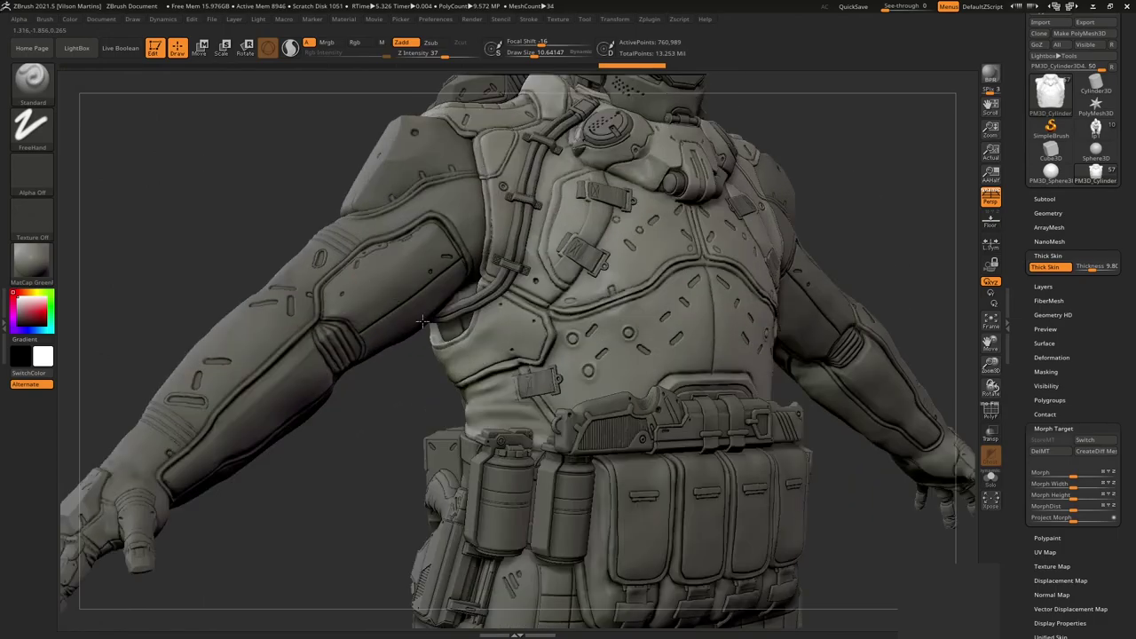
pyautogui.moveTo(423, 321); pyautogui.dragTo(681, 296, button='right')
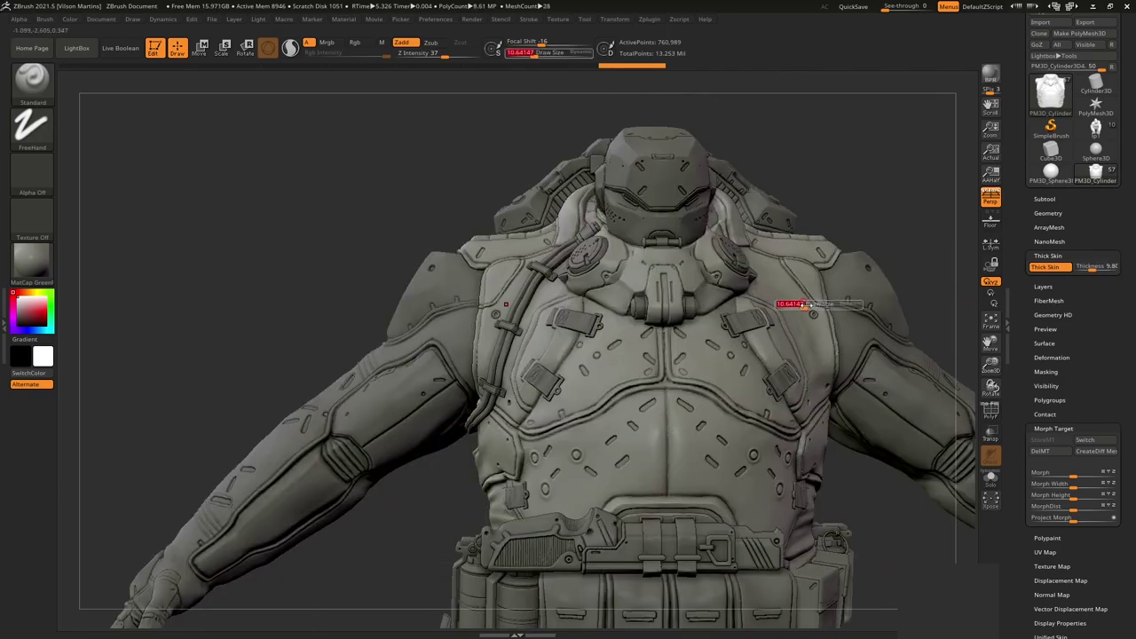
pyautogui.moveTo(786, 292)
pyautogui.mouseDown(button='right')
pyautogui.moveTo(700, 307)
pyautogui.moveTo(716, 264)
pyautogui.mouseUp(button='right')
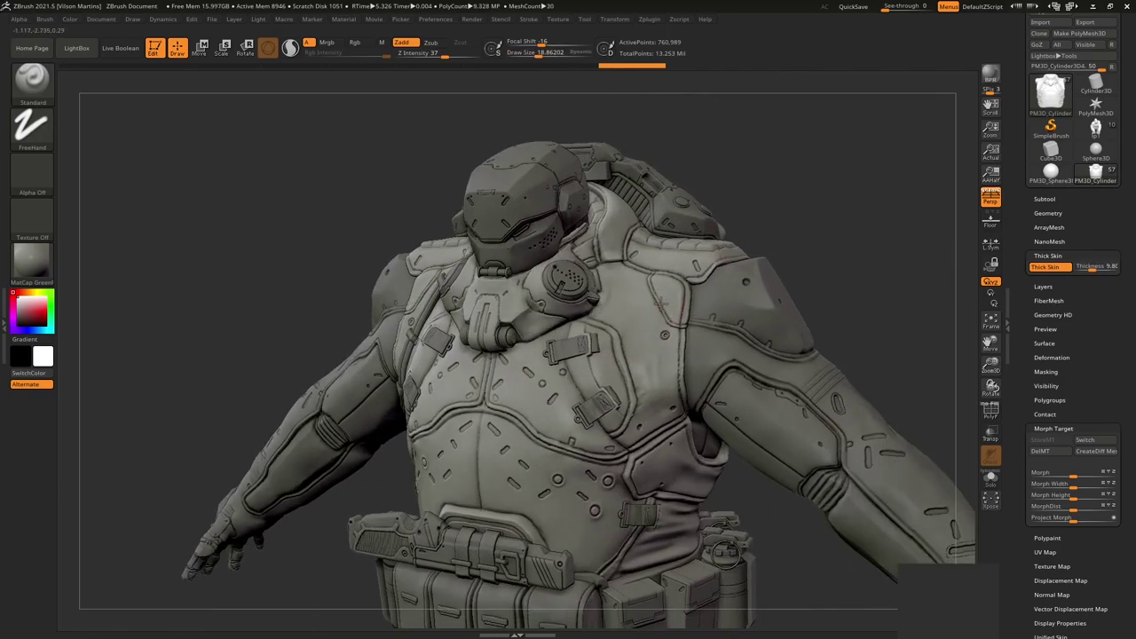
pyautogui.moveTo(661, 303)
pyautogui.mouseDown(button='right')
pyautogui.moveTo(650, 339)
pyautogui.moveTo(708, 287)
pyautogui.moveTo(829, 279)
pyautogui.mouseUp(button='right')
pyautogui.keyDown('alt'); pyautogui.click(650, 339); pyautogui.keyUp('alt')
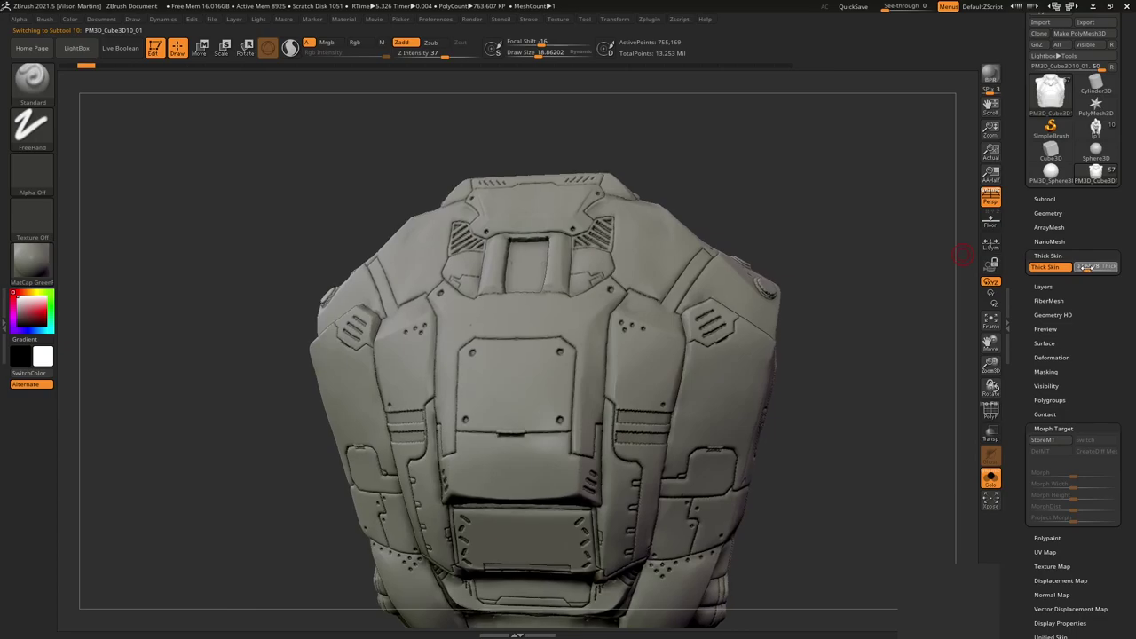
pyautogui.moveTo(622, 355)
pyautogui.mouseDown(button='right')
pyautogui.moveTo(657, 327)
pyautogui.moveTo(615, 334)
pyautogui.moveTo(581, 400)
pyautogui.moveTo(628, 383)
pyautogui.moveTo(672, 323)
pyautogui.moveTo(697, 348)
pyautogui.moveTo(737, 355)
pyautogui.moveTo(693, 332)
pyautogui.moveTo(613, 325)
pyautogui.moveTo(869, 344)
pyautogui.mouseUp(button='right')
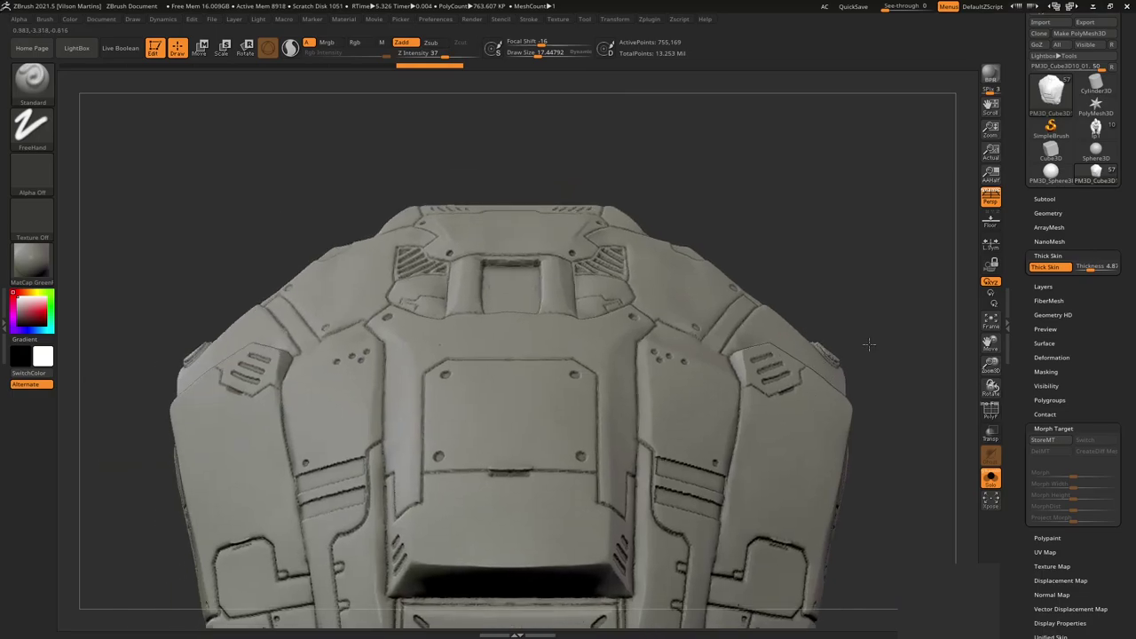
pyautogui.click(1056, 441)
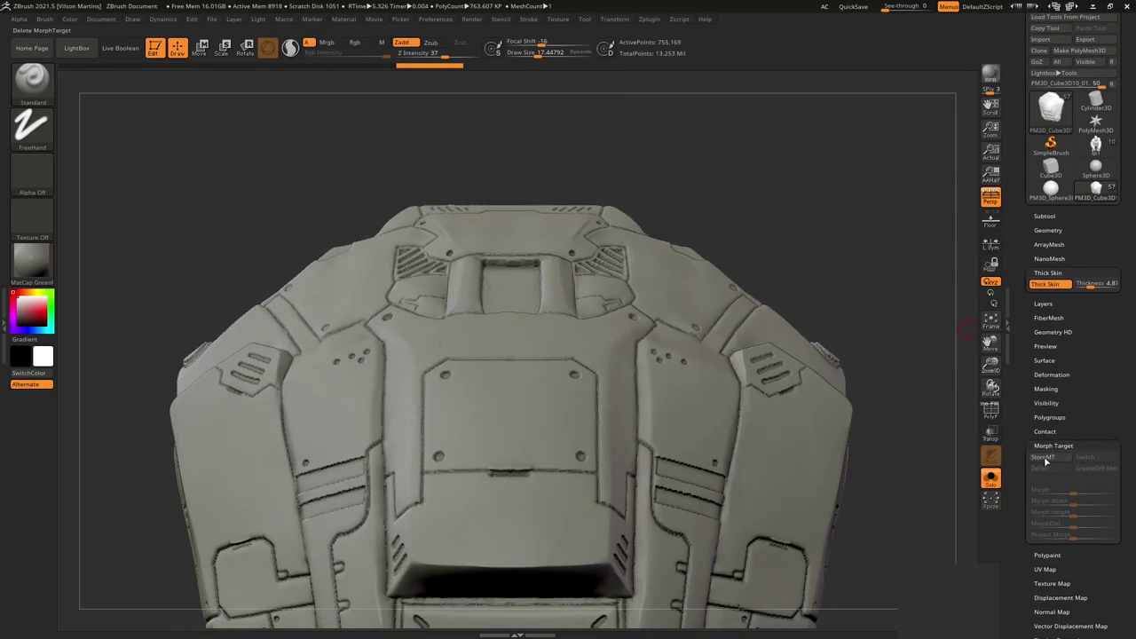
# Store the backpack's current shape as a morph target with StoreMT.
pyautogui.moveTo(893, 313); pyautogui.dragTo(784, 311, button='right')
pyautogui.keyDown('ctrl'); pyautogui.moveTo(799, 390); pyautogui.dragTo(632, 361, button='right'); pyautogui.keyUp('ctrl')
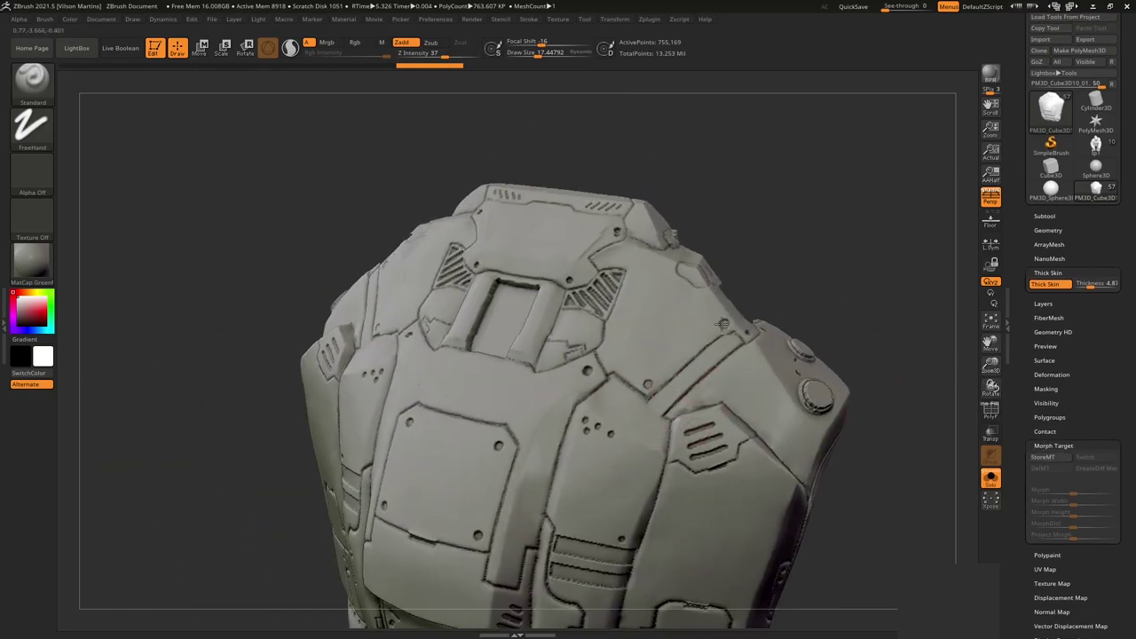
pyautogui.moveTo(709, 377); pyautogui.dragTo(888, 418, button='right')
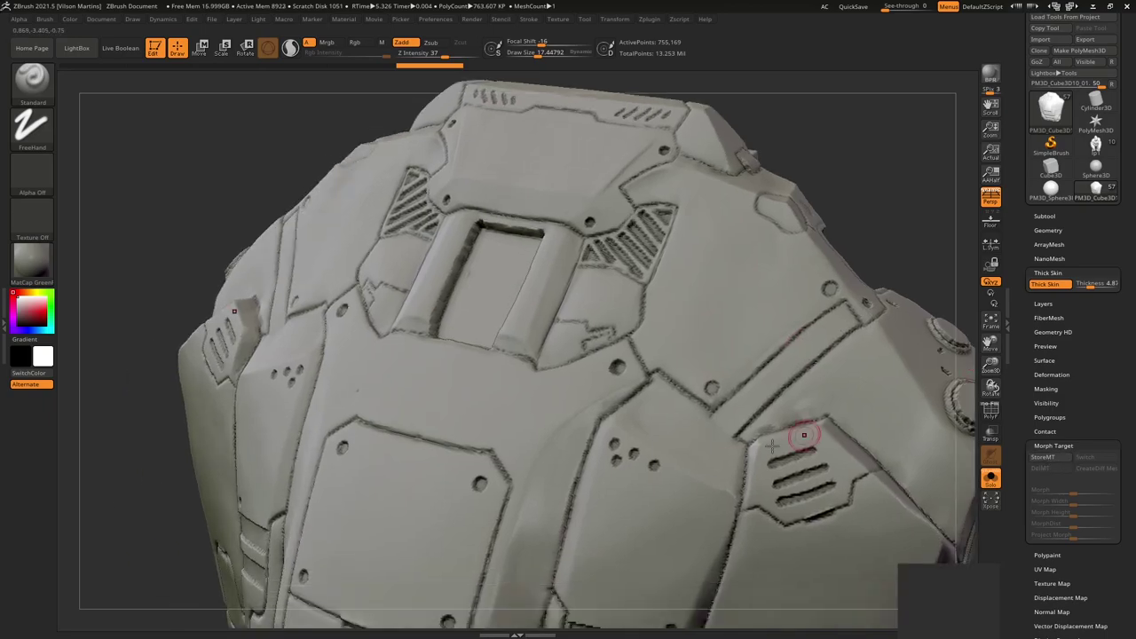
pyautogui.moveTo(803, 435); pyautogui.dragTo(762, 229, button='right')
pyautogui.moveTo(742, 404); pyautogui.dragTo(1097, 476, button='right')
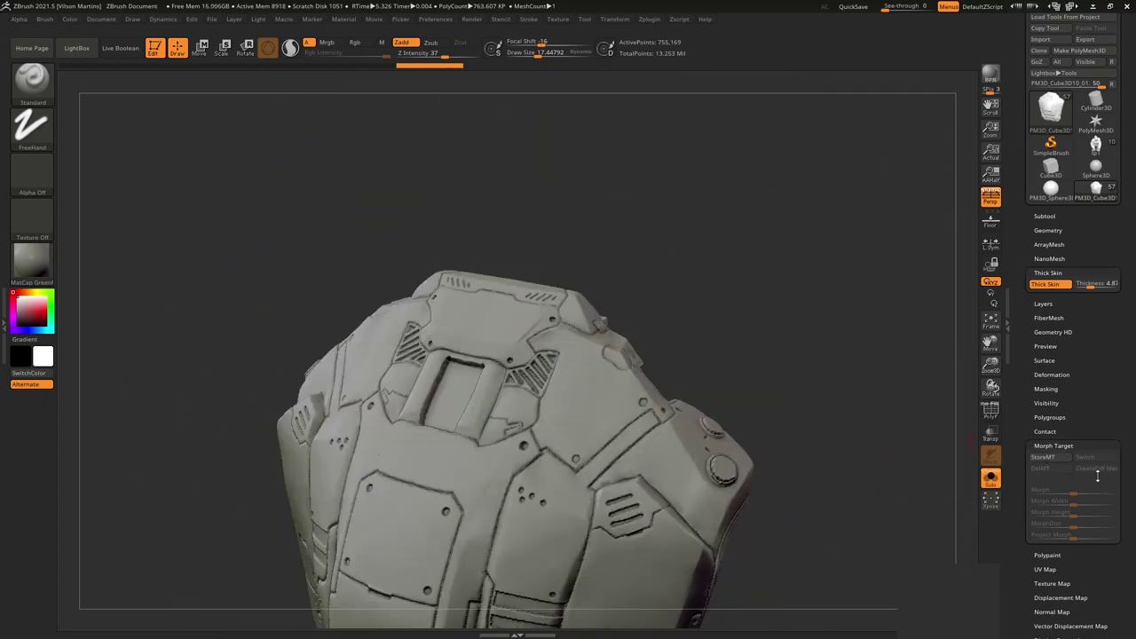
pyautogui.click(1056, 457)
# Carve an elongated bent groove into the backpack's side panel.
pyautogui.moveTo(675, 372)
pyautogui.mouseDown(button='right')
pyautogui.moveTo(634, 325)
pyautogui.moveTo(634, 251)
pyautogui.mouseUp(button='right')
pyautogui.moveTo(651, 220); pyautogui.dragTo(539, 301)
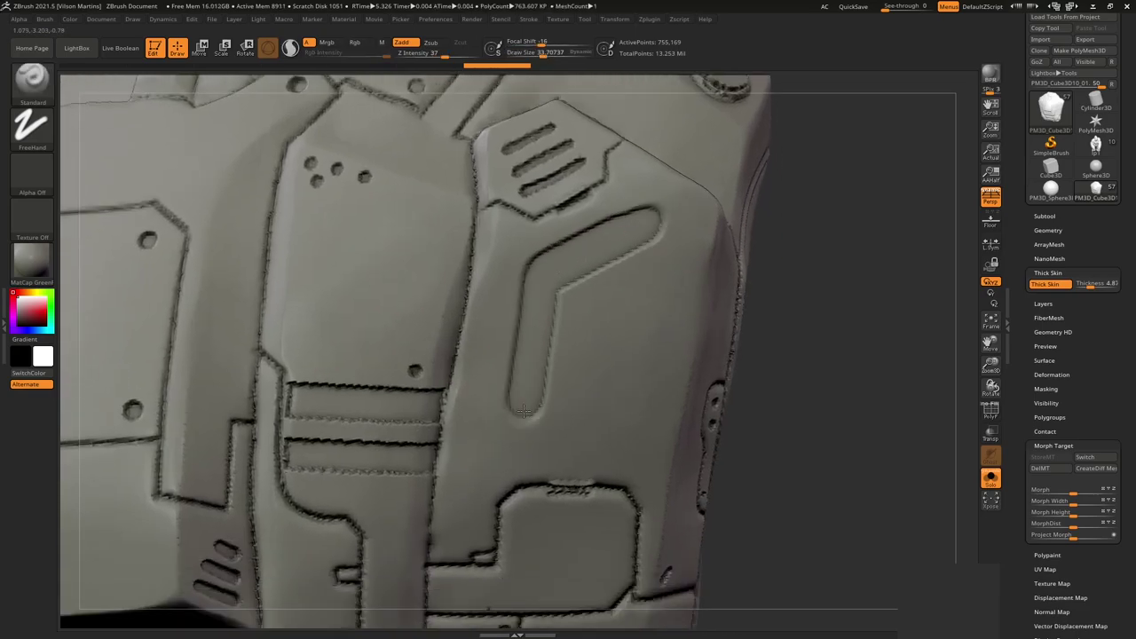
pyautogui.moveTo(530, 409); pyautogui.dragTo(127, 168, button='right')
pyautogui.click(44, 89)
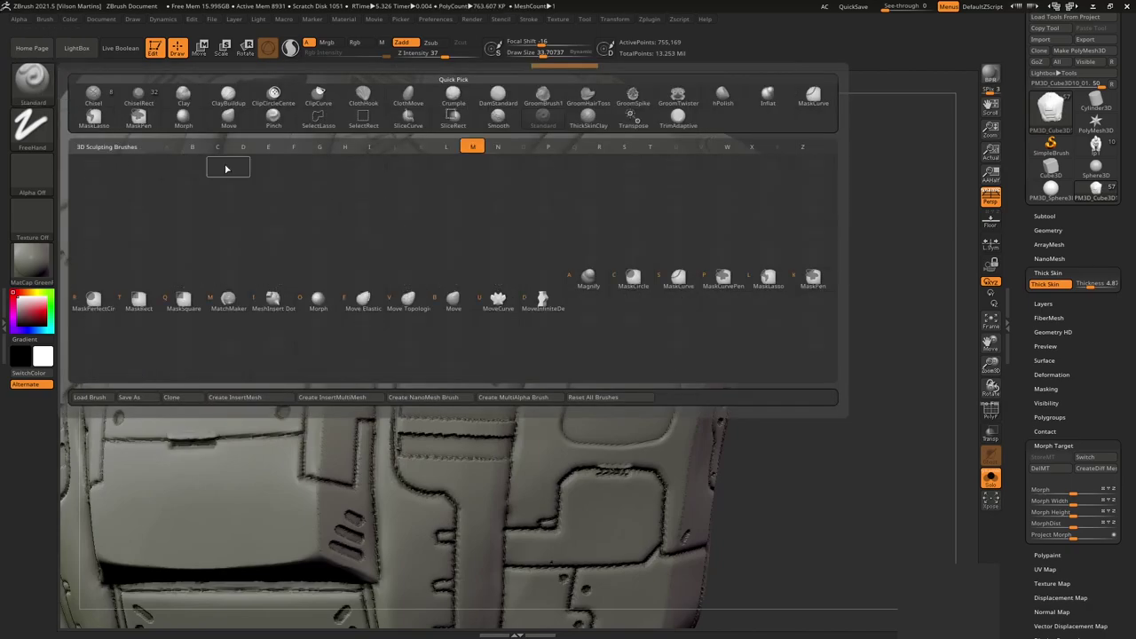
# With the Morph brush, erase the old creases along the panel's top, left, bottom and right edges.
pyautogui.press('m')
pyautogui.press('o')
pyautogui.moveTo(533, 222)
pyautogui.keyDown('alt'); pyautogui.mouseDown(button='right')
pyautogui.moveTo(549, 272)
pyautogui.moveTo(417, 308)
pyautogui.mouseUp(button='right'); pyautogui.keyUp('alt')
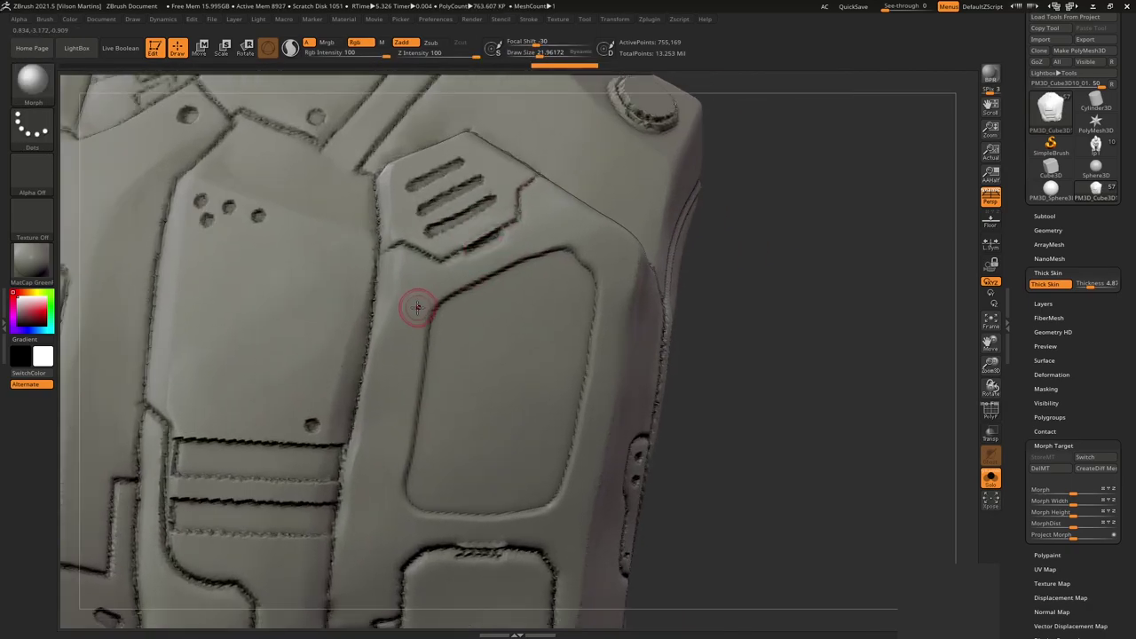
pyautogui.moveTo(438, 300); pyautogui.dragTo(588, 238)
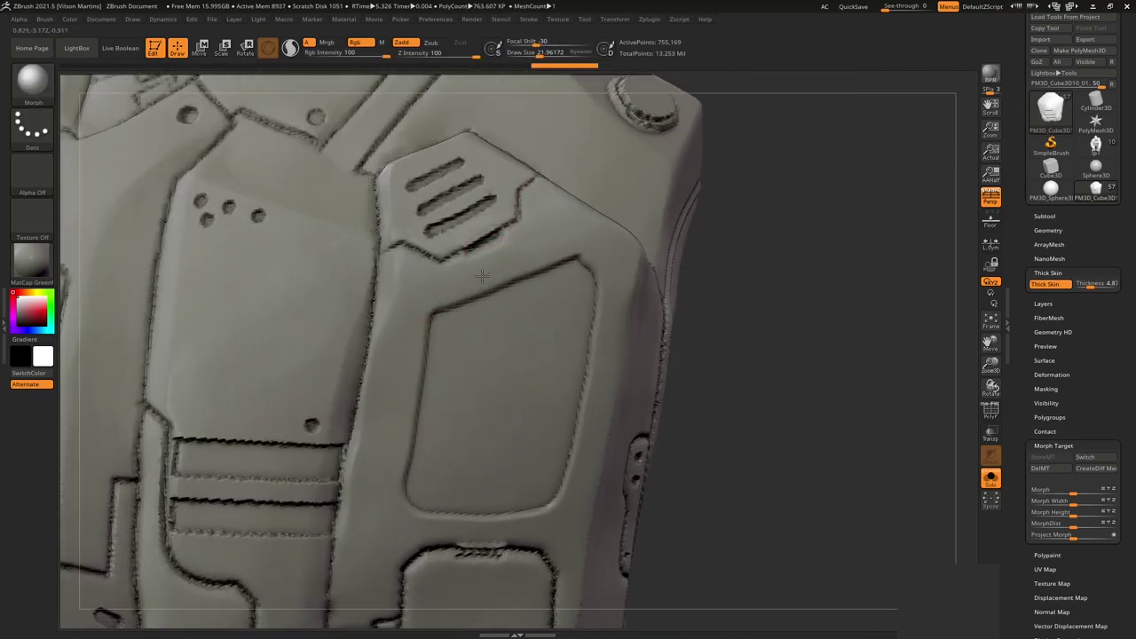
pyautogui.moveTo(586, 235)
pyautogui.mouseDown(button='right')
pyautogui.moveTo(594, 224)
pyautogui.moveTo(480, 249)
pyautogui.mouseUp(button='right')
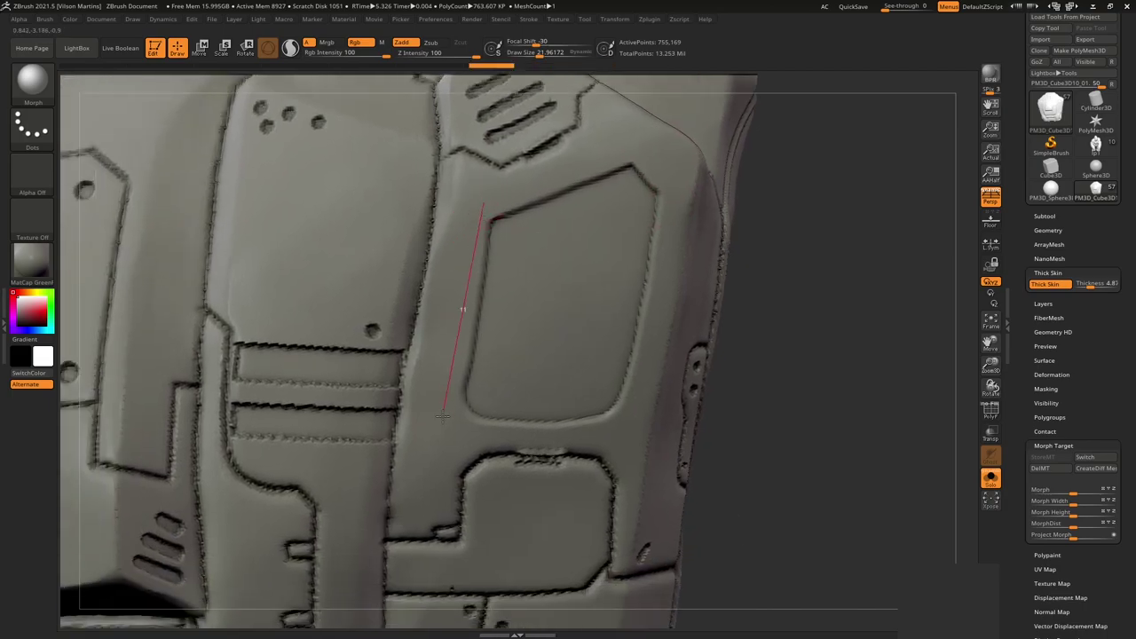
pyautogui.moveTo(444, 414); pyautogui.dragTo(452, 426)
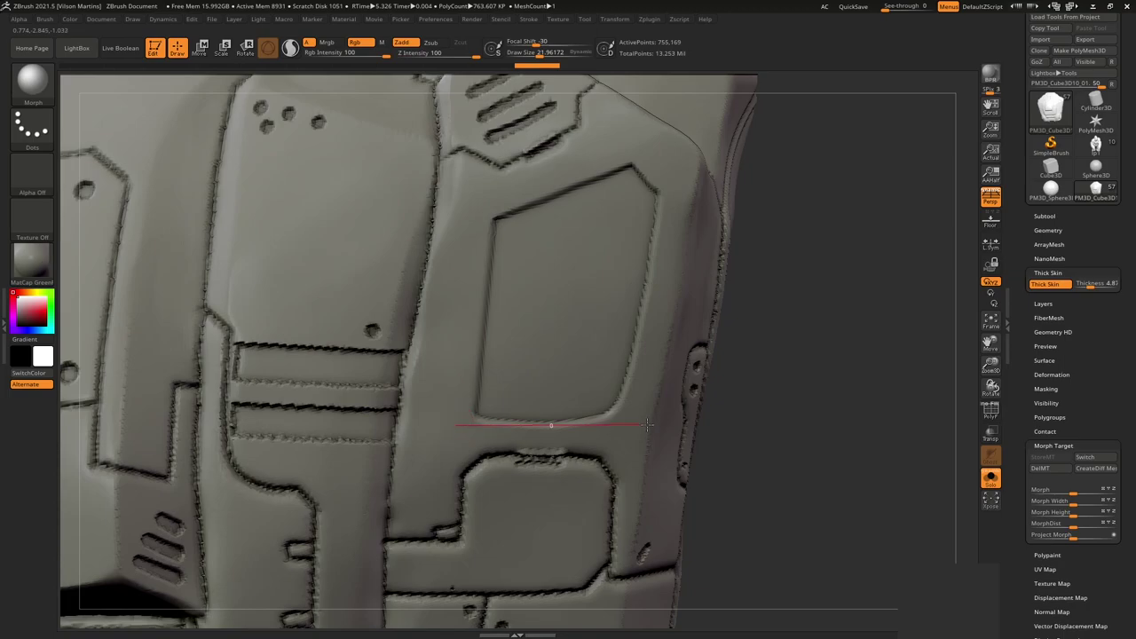
pyautogui.moveTo(648, 426); pyautogui.dragTo(648, 426)
pyautogui.moveTo(609, 337)
pyautogui.mouseDown(button='right')
pyautogui.moveTo(621, 198)
pyautogui.moveTo(637, 223)
pyautogui.moveTo(657, 196)
pyautogui.mouseUp(button='right')
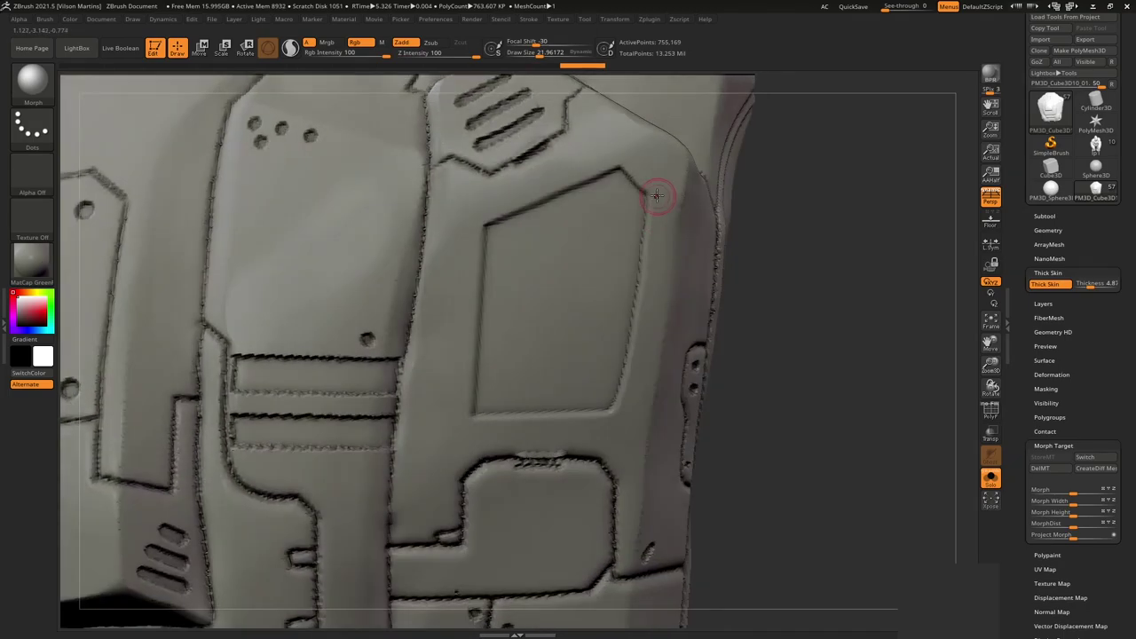
pyautogui.moveTo(657, 196); pyautogui.dragTo(651, 329)
pyautogui.moveTo(624, 423); pyautogui.dragTo(610, 424)
pyautogui.moveTo(609, 424)
pyautogui.keyDown('ctrl'); pyautogui.mouseDown(button='right')
pyautogui.moveTo(581, 243)
pyautogui.moveTo(627, 264)
pyautogui.moveTo(598, 269)
pyautogui.moveTo(598, 386)
pyautogui.moveTo(548, 310)
pyautogui.moveTo(502, 307)
pyautogui.moveTo(452, 335)
pyautogui.moveTo(594, 293)
pyautogui.moveTo(601, 279)
pyautogui.mouseUp(button='right'); pyautogui.keyUp('ctrl')
# Carve a vertical slot down the right edge and, with a smaller brush, a column of horizontal vents.
pyautogui.moveTo(565, 330); pyautogui.dragTo(560, 331)
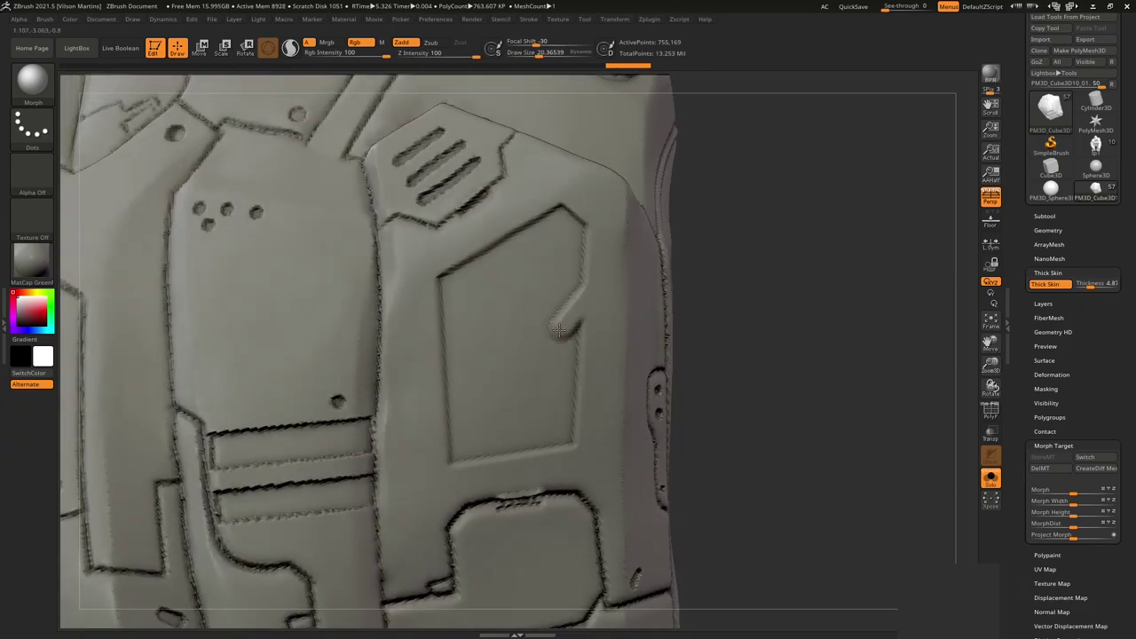
pyautogui.moveTo(554, 459); pyautogui.dragTo(555, 454)
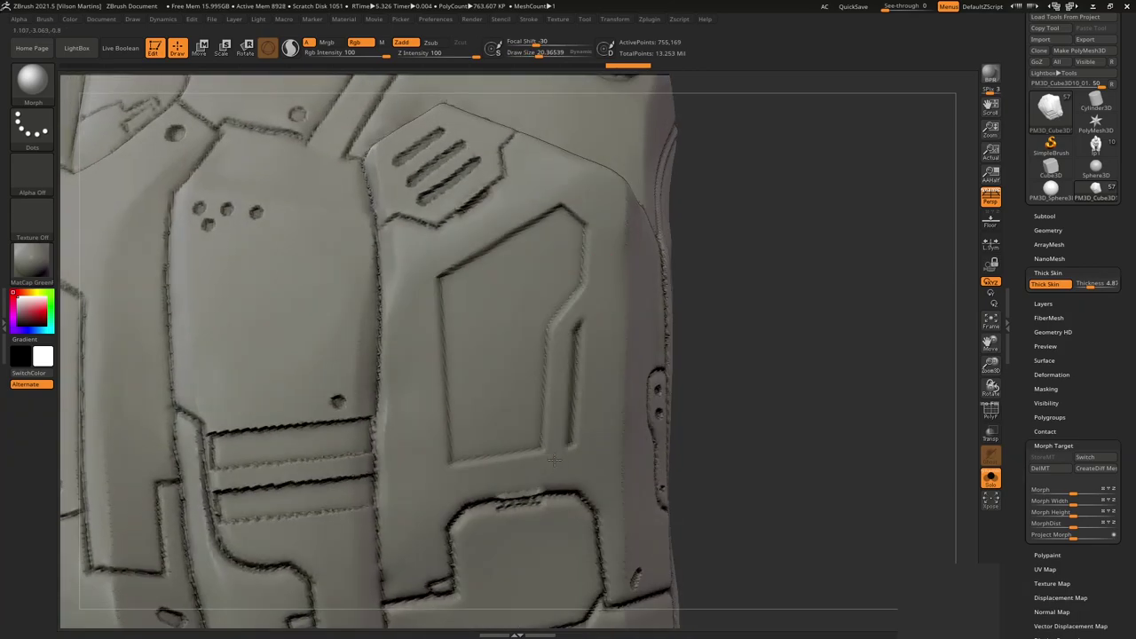
pyautogui.press('[')
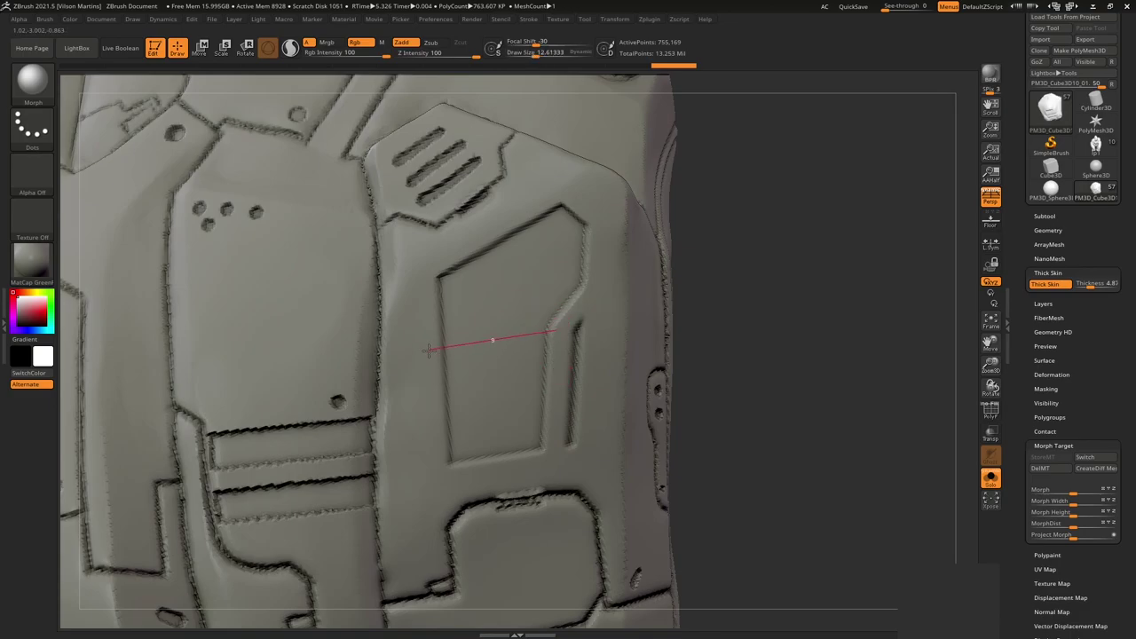
pyautogui.moveTo(429, 350); pyautogui.dragTo(501, 366)
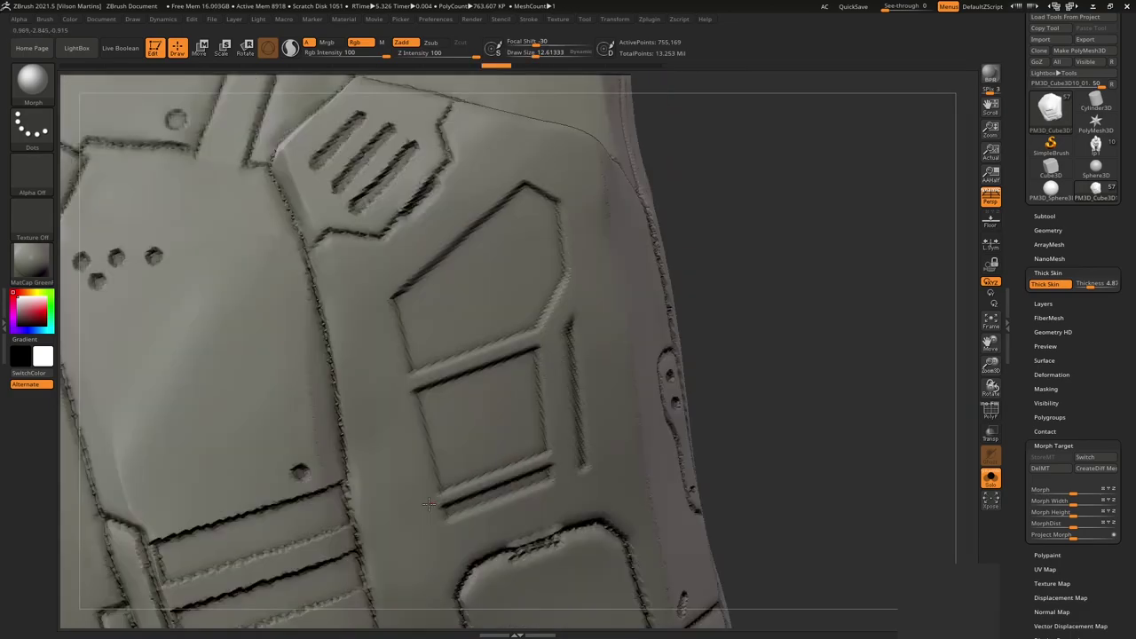
pyautogui.moveTo(417, 471); pyautogui.dragTo(541, 439)
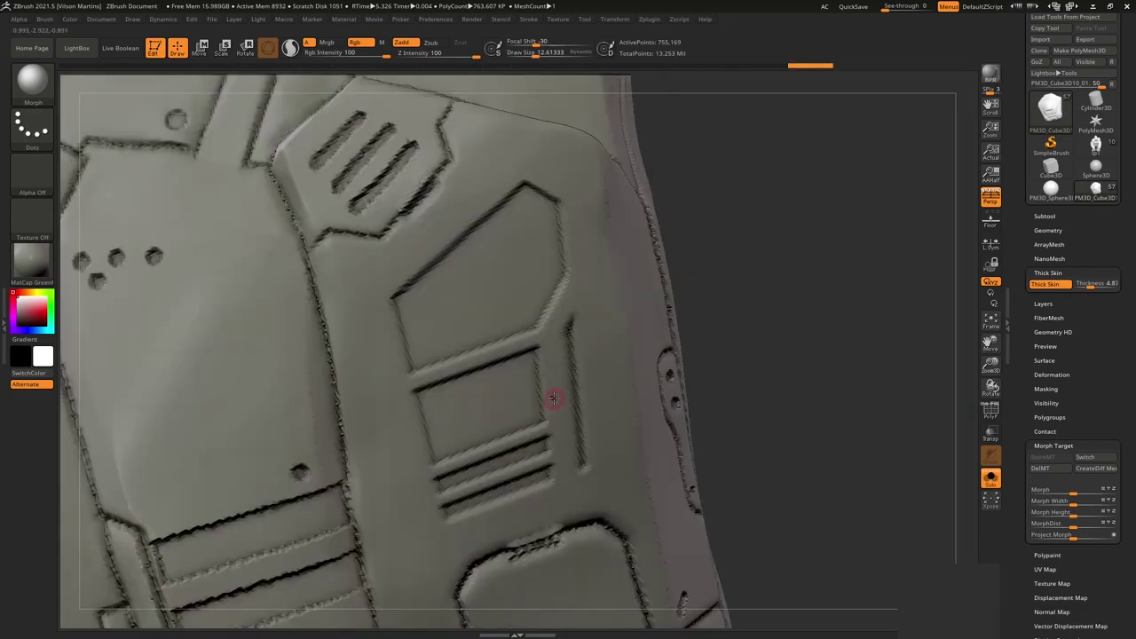
pyautogui.moveTo(413, 435); pyautogui.dragTo(542, 404)
pyautogui.moveTo(468, 393)
pyautogui.mouseDown()
pyautogui.moveTo(546, 315)
pyautogui.moveTo(827, 232)
pyautogui.mouseUp()
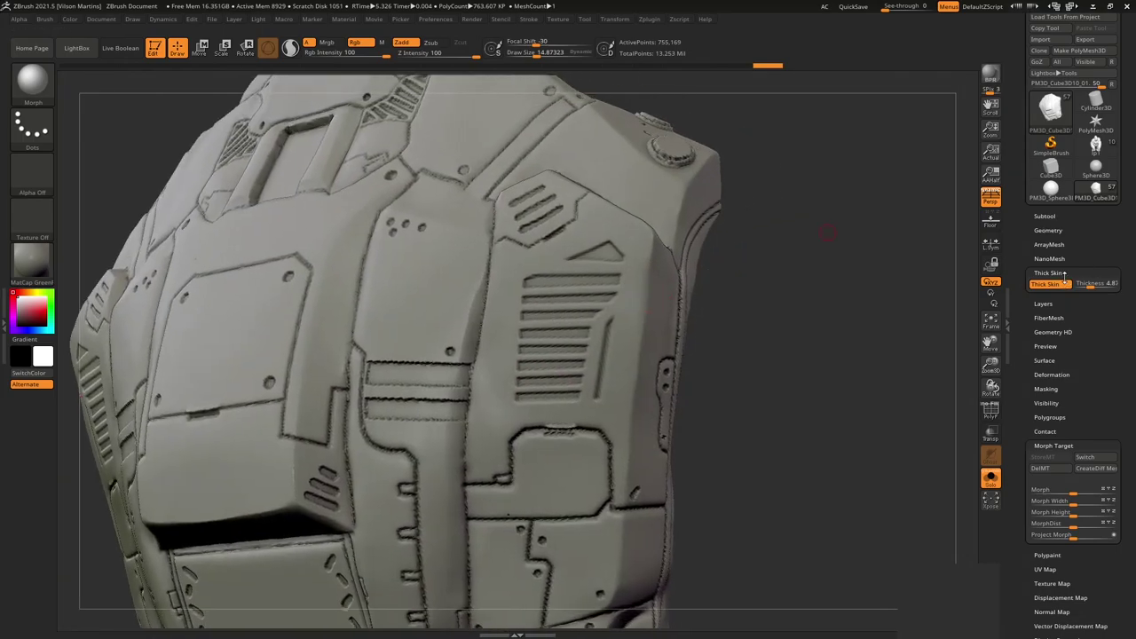
# Toggle the Thick Skin preview off and back on to inspect the new vents.
pyautogui.click(1047, 284)
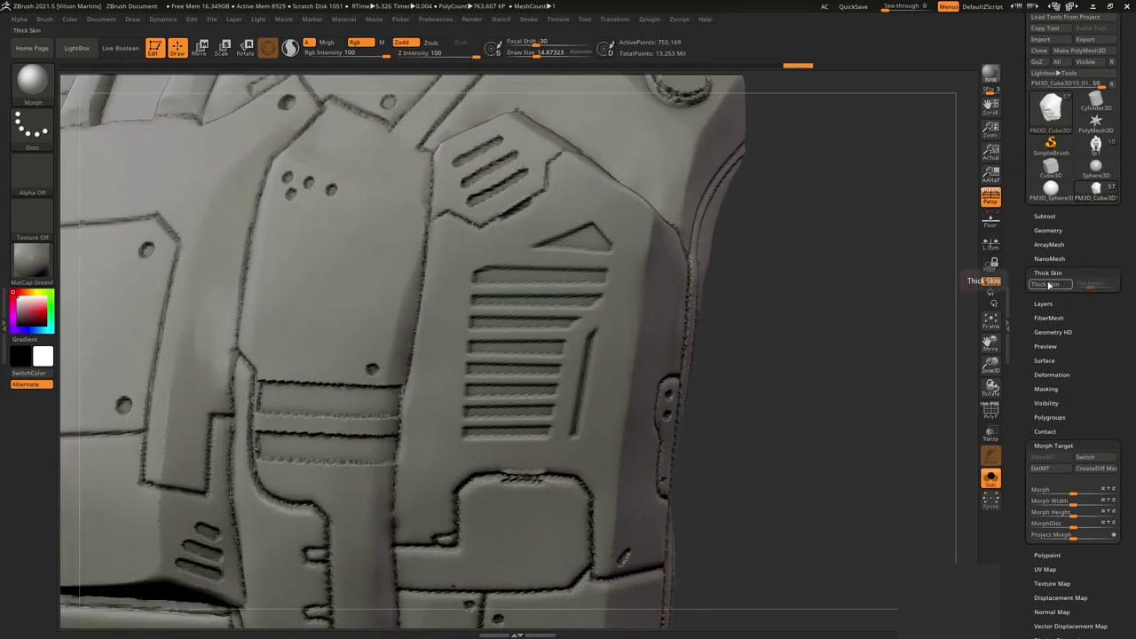
pyautogui.click(1050, 284)
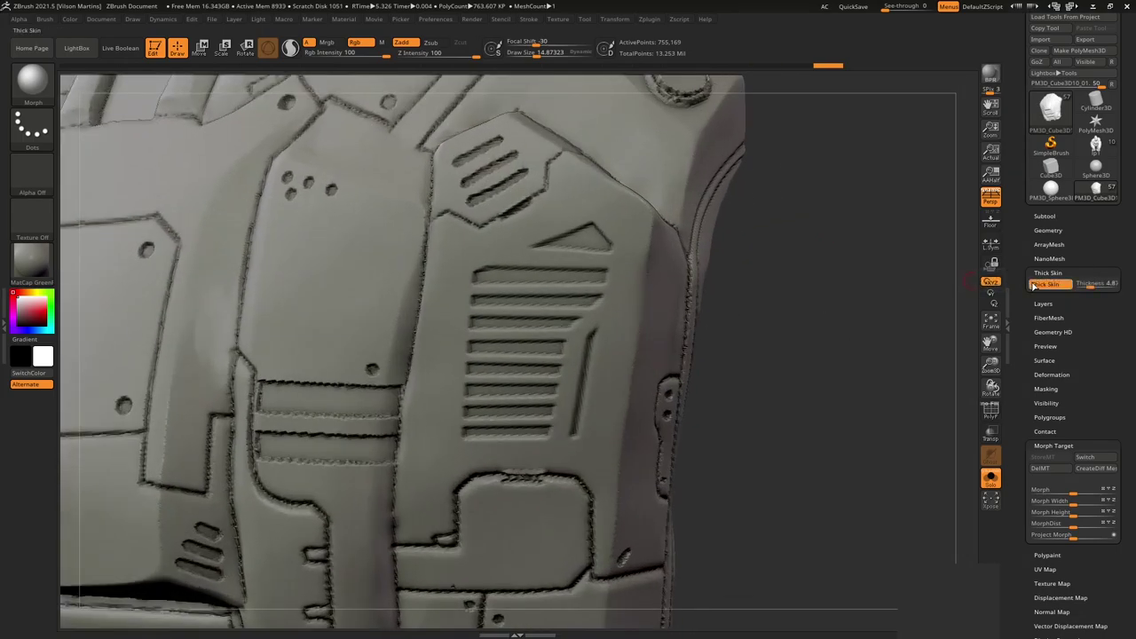
pyautogui.moveTo(852, 258); pyautogui.dragTo(723, 244)
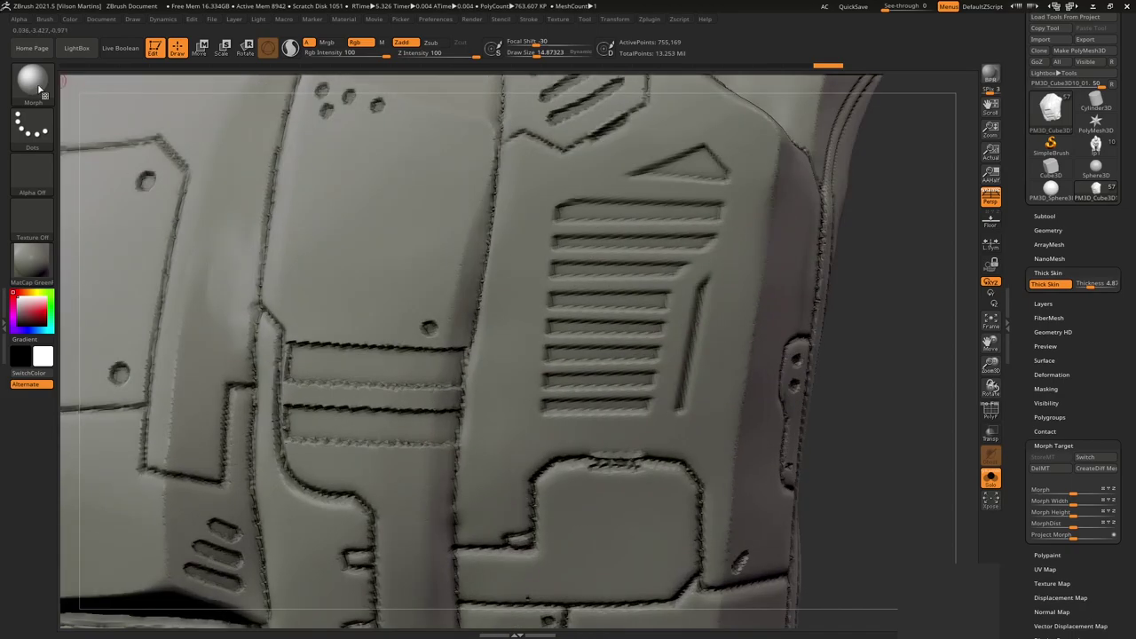
pyautogui.click(43, 89)
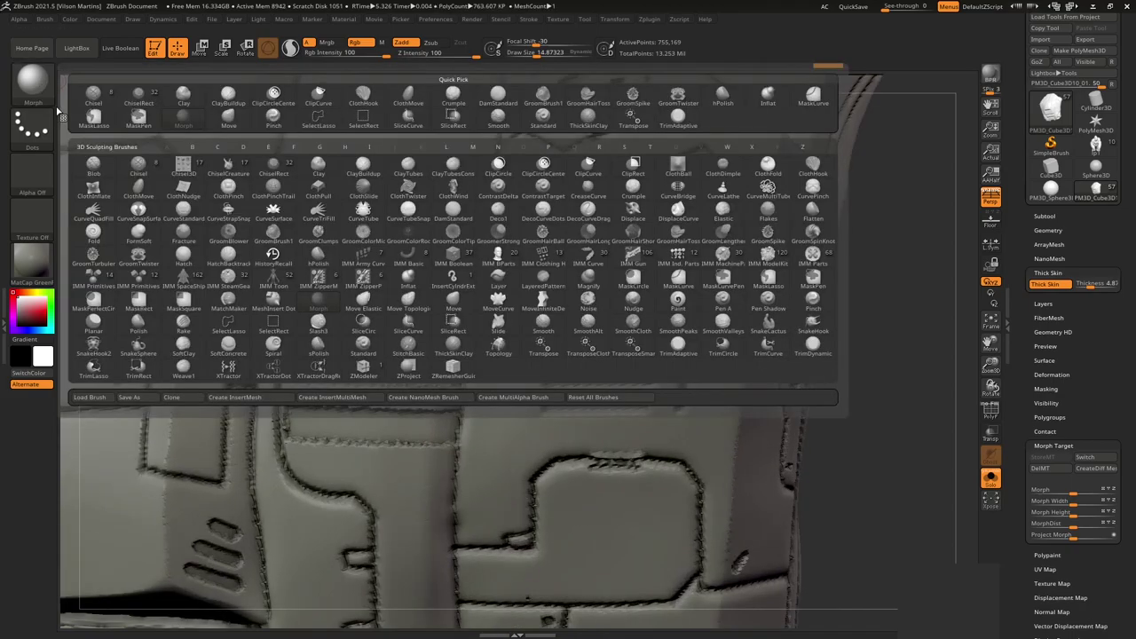
# With the Standard brush, carve a curved groove looping around the vents, then reselect the Morph brush.
pyautogui.press('s')
pyautogui.click(351, 354)
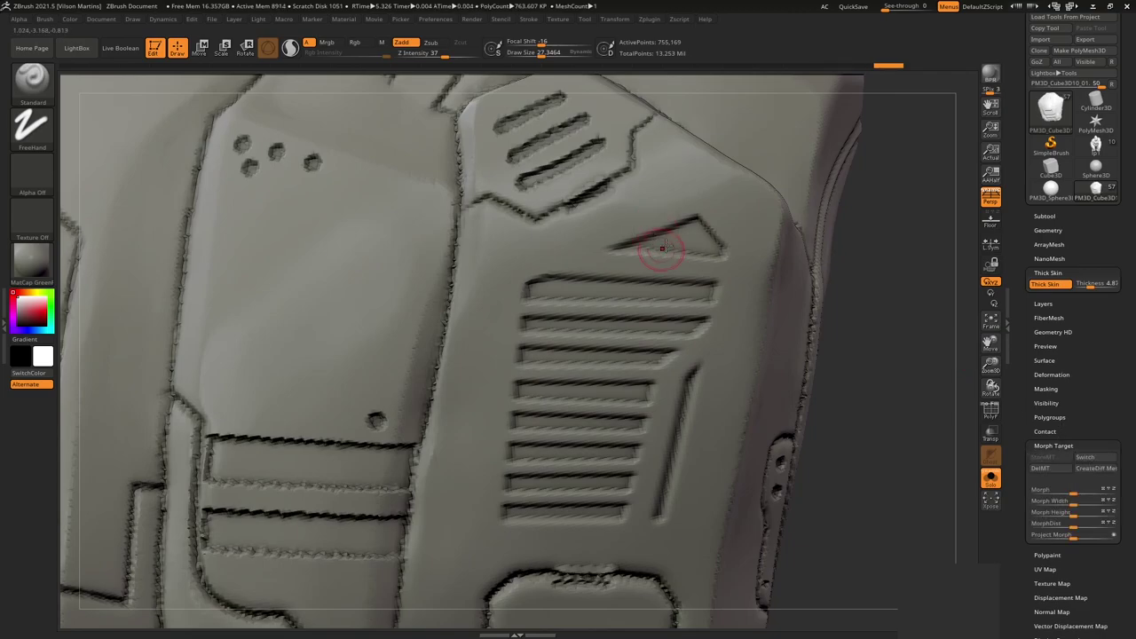
pyautogui.moveTo(672, 265)
pyautogui.mouseDown()
pyautogui.moveTo(628, 334)
pyautogui.moveTo(650, 260)
pyautogui.moveTo(586, 396)
pyautogui.mouseUp()
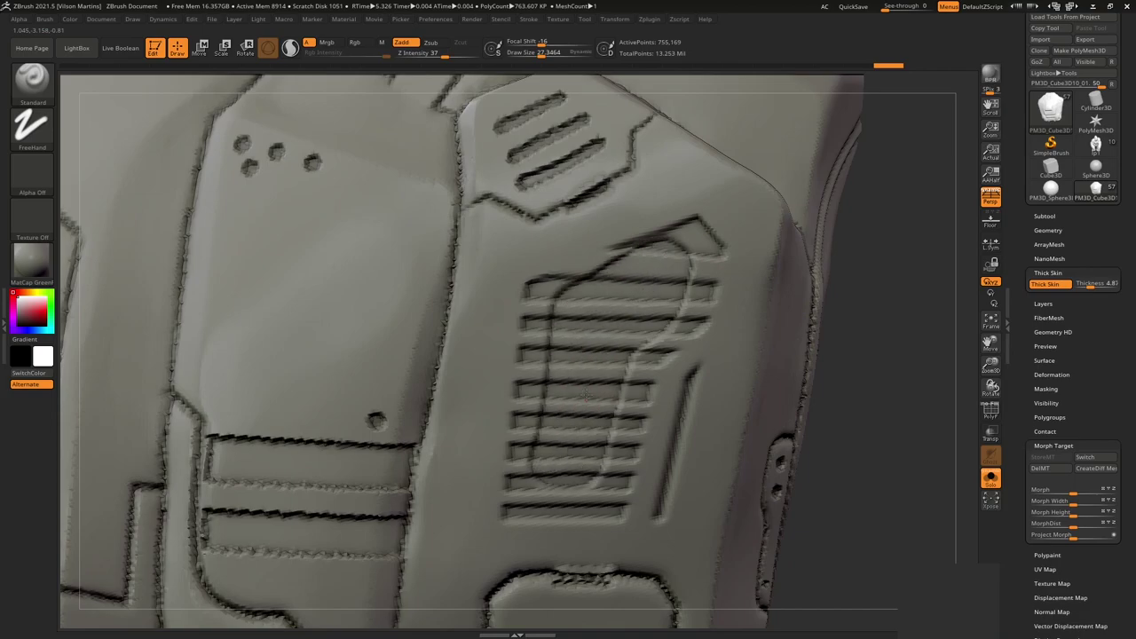
pyautogui.click(26, 81)
pyautogui.press('m')
pyautogui.press('o')
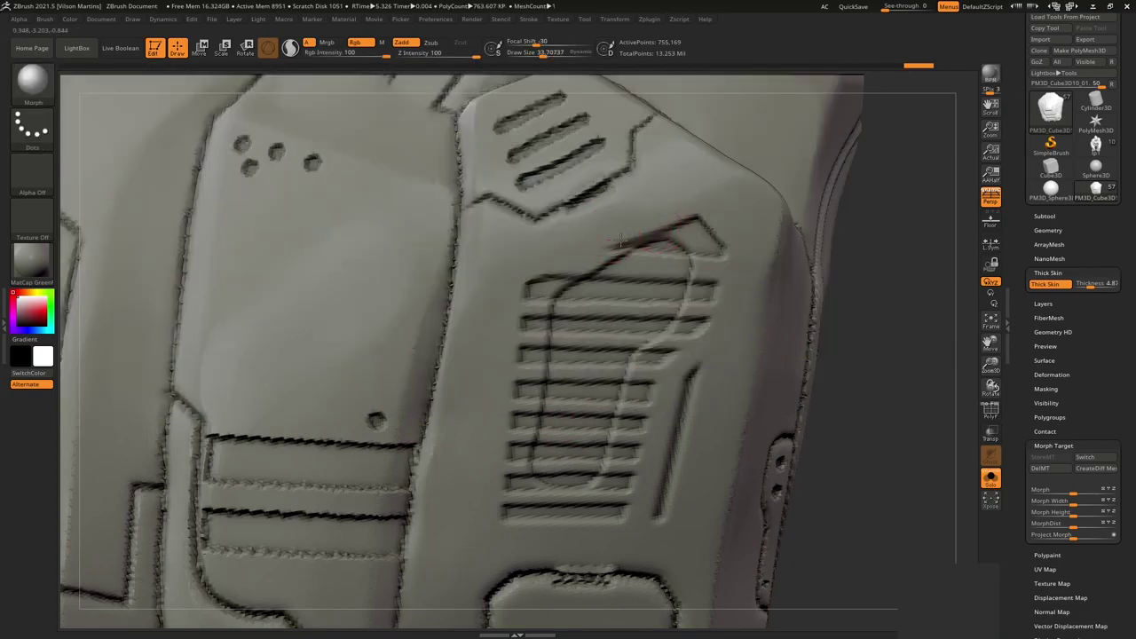
# Zoom in and out repeatedly to inspect the back armour plate.
pyautogui.scroll(-2, 716, 237)
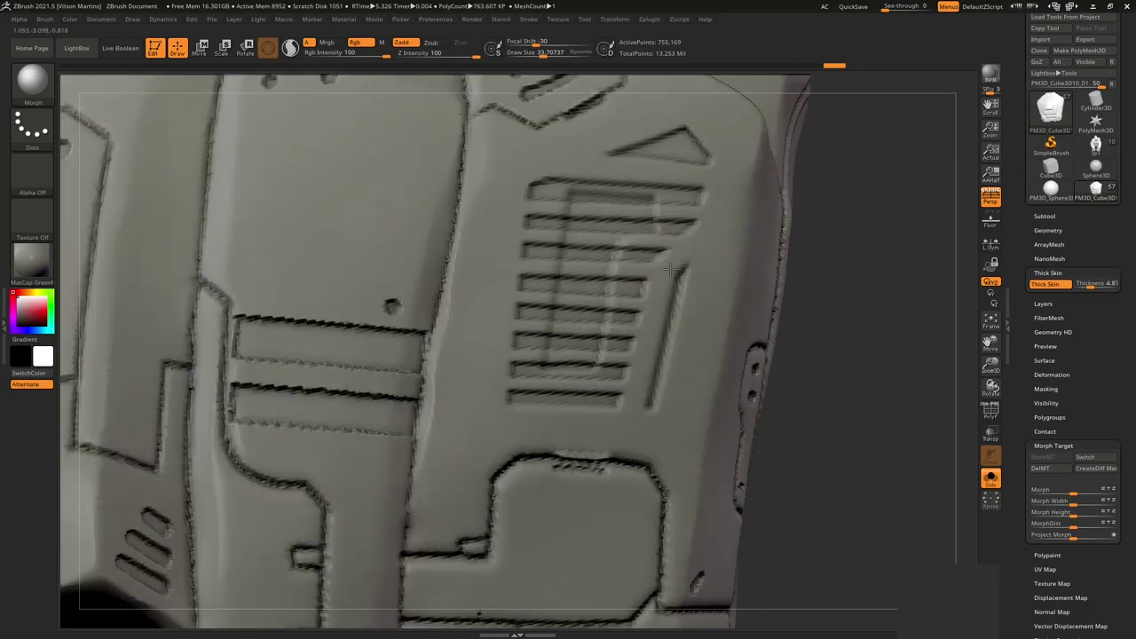
pyautogui.scroll(-2, 708, 249)
pyautogui.scroll(-4, 702, 260)
pyautogui.scroll(-2, 691, 275)
pyautogui.scroll(3, 691, 275)
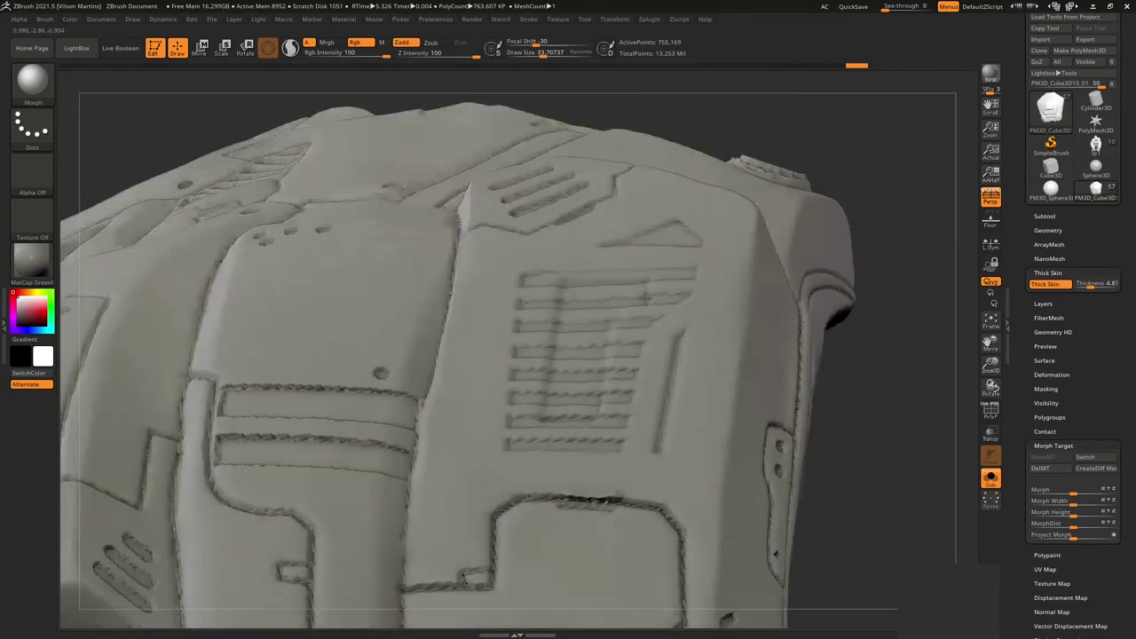
pyautogui.scroll(2, 647, 266)
pyautogui.scroll(2, 601, 376)
pyautogui.scroll(1, 622, 413)
pyautogui.scroll(-3, 621, 413)
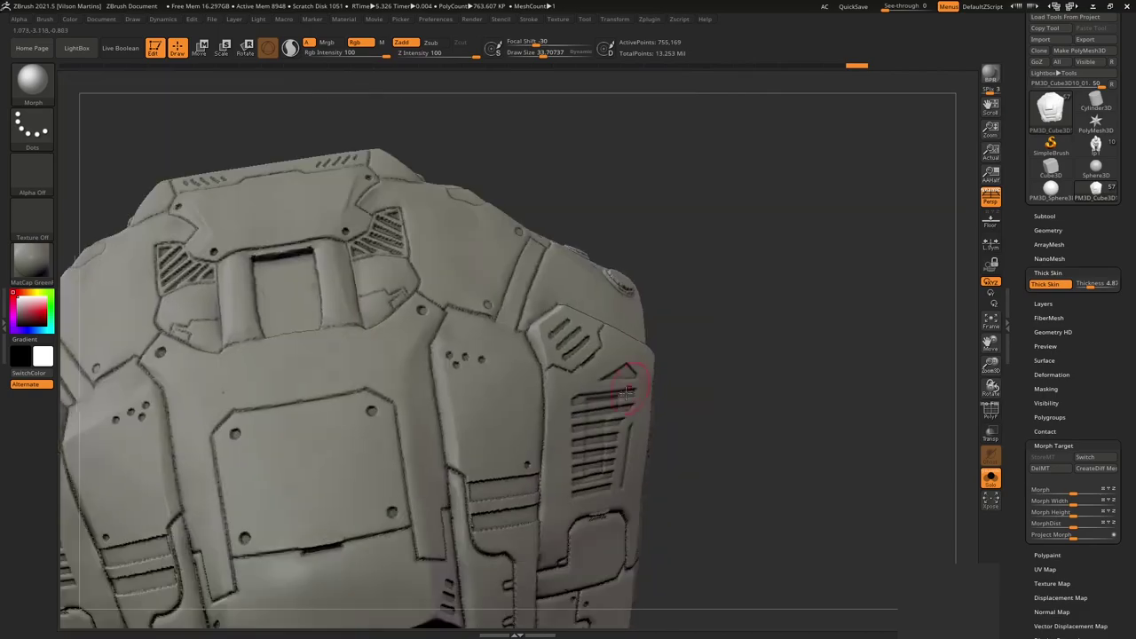
pyautogui.scroll(-2, 622, 413)
pyautogui.scroll(2, 790, 266)
pyautogui.scroll(-1, 791, 267)
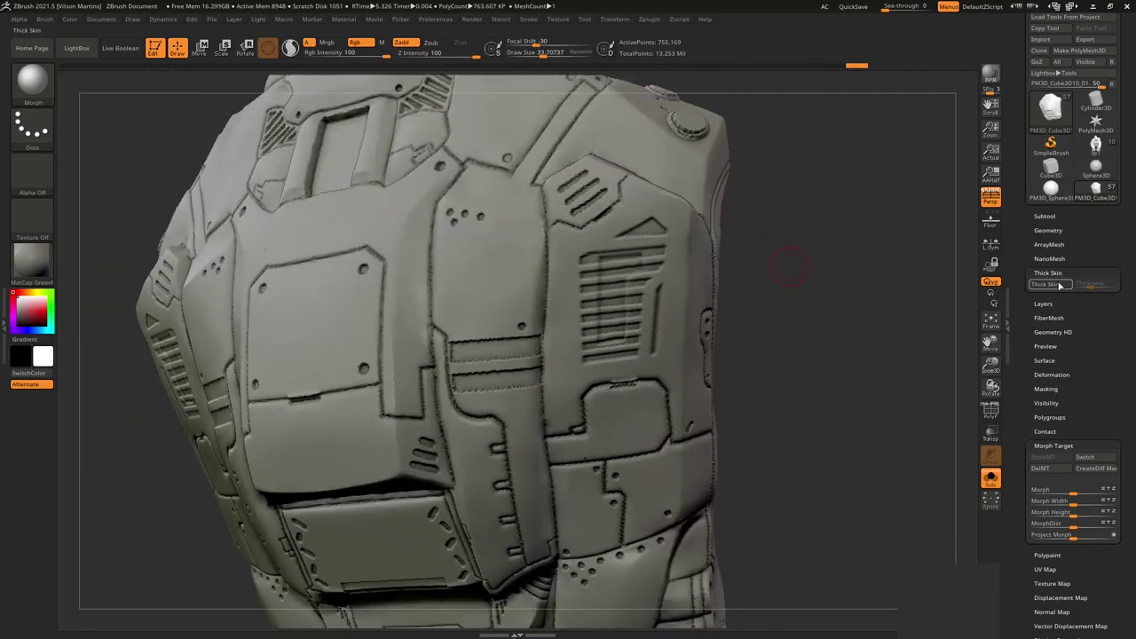
# Orbit the torso round to a frontal view of the chest panels.
pyautogui.moveTo(730, 262); pyautogui.dragTo(614, 260)
pyautogui.scroll(2, 614, 260)
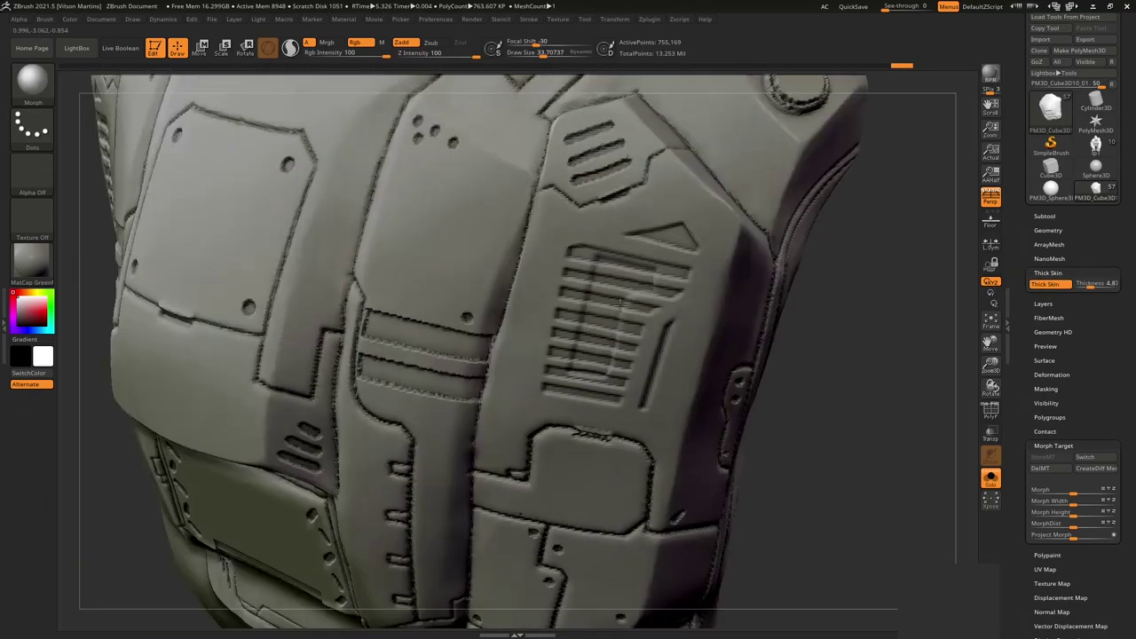
pyautogui.scroll(-3, 604, 284)
pyautogui.scroll(-1, 593, 310)
pyautogui.scroll(2, 593, 310)
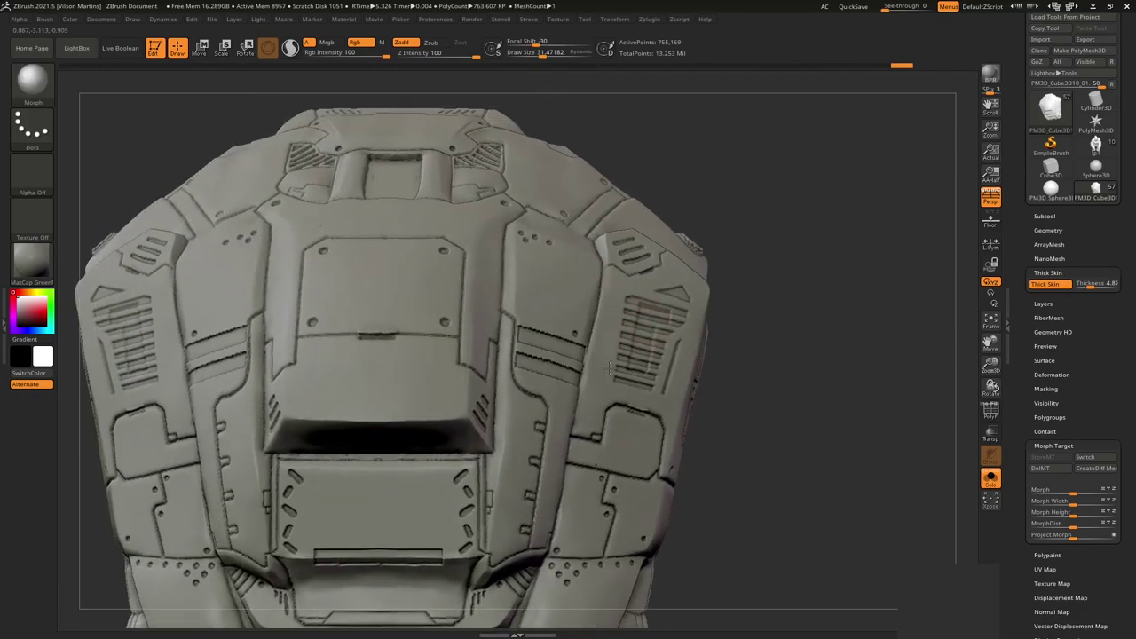
pyautogui.moveTo(593, 309); pyautogui.dragTo(615, 249, button='right')
pyautogui.scroll(-3, 615, 250)
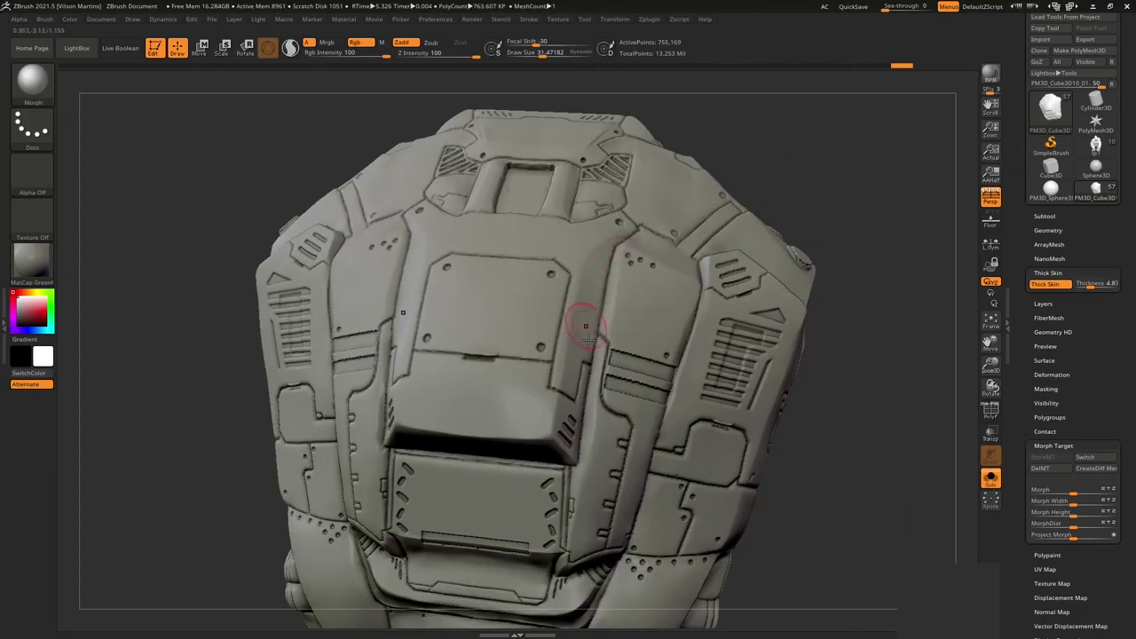
pyautogui.moveTo(436, 325); pyautogui.dragTo(841, 284, button='right')
pyautogui.scroll(3, 841, 284)
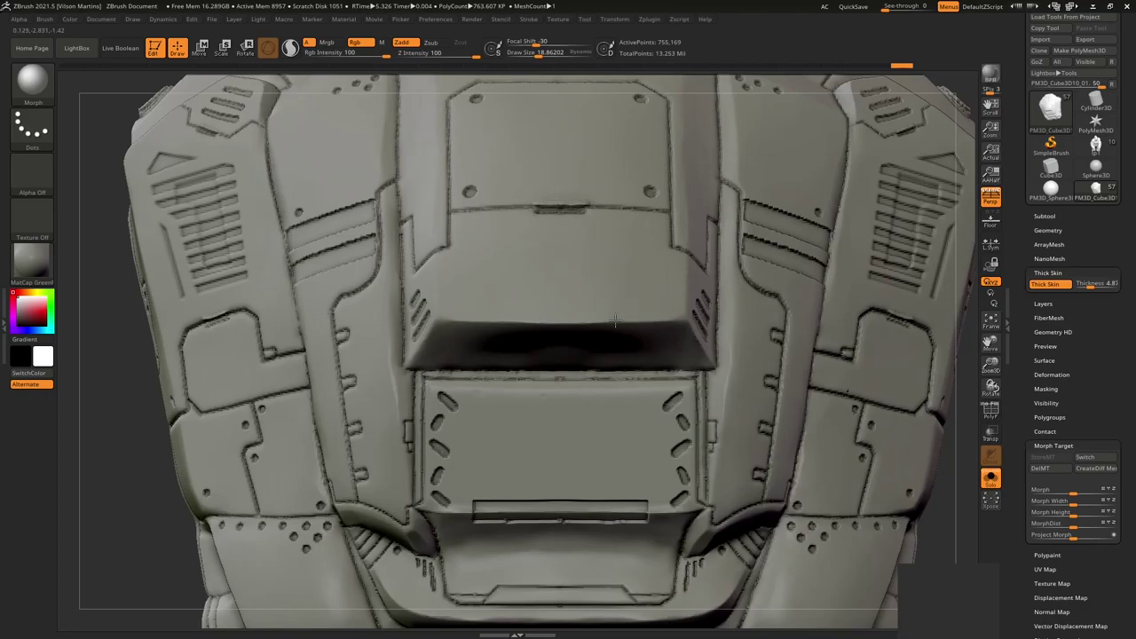
pyautogui.scroll(-2, 615, 322)
pyautogui.moveTo(615, 321)
pyautogui.mouseDown(button='right')
pyautogui.moveTo(710, 329)
pyautogui.moveTo(629, 343)
pyautogui.moveTo(672, 322)
pyautogui.mouseUp(button='right')
pyautogui.scroll(-2, 710, 330)
pyautogui.scroll(2, 668, 334)
pyautogui.scroll(-2, 672, 322)
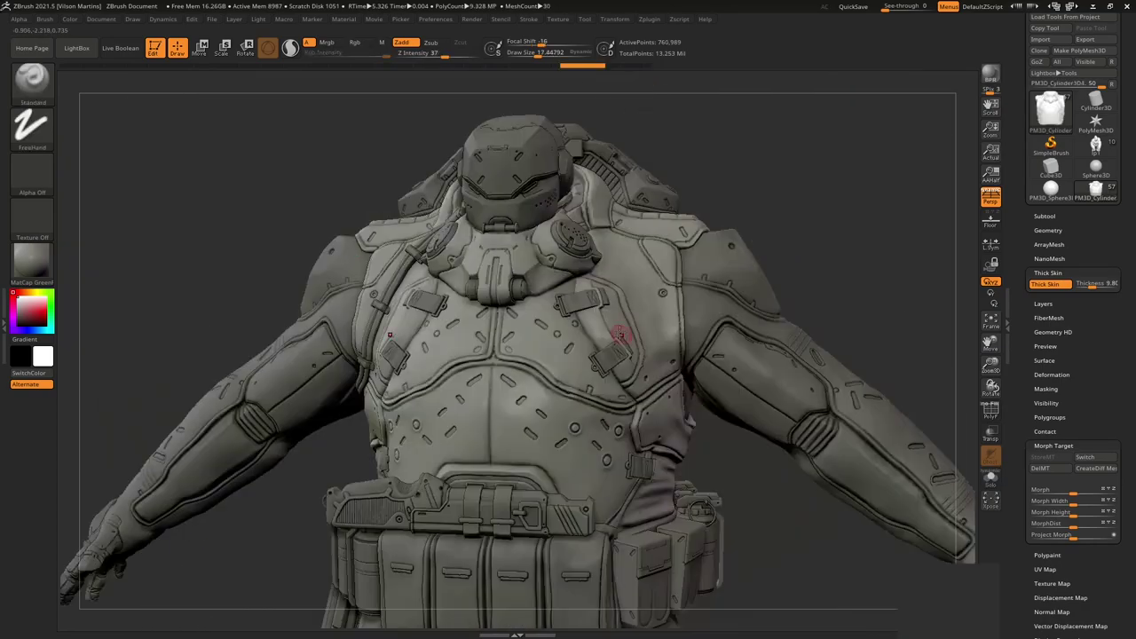
# Dock the Stroke palette in the left tray so its Lazy Mouse settings stay visible.
pyautogui.scroll(2, 593, 234)
pyautogui.click(528, 19)
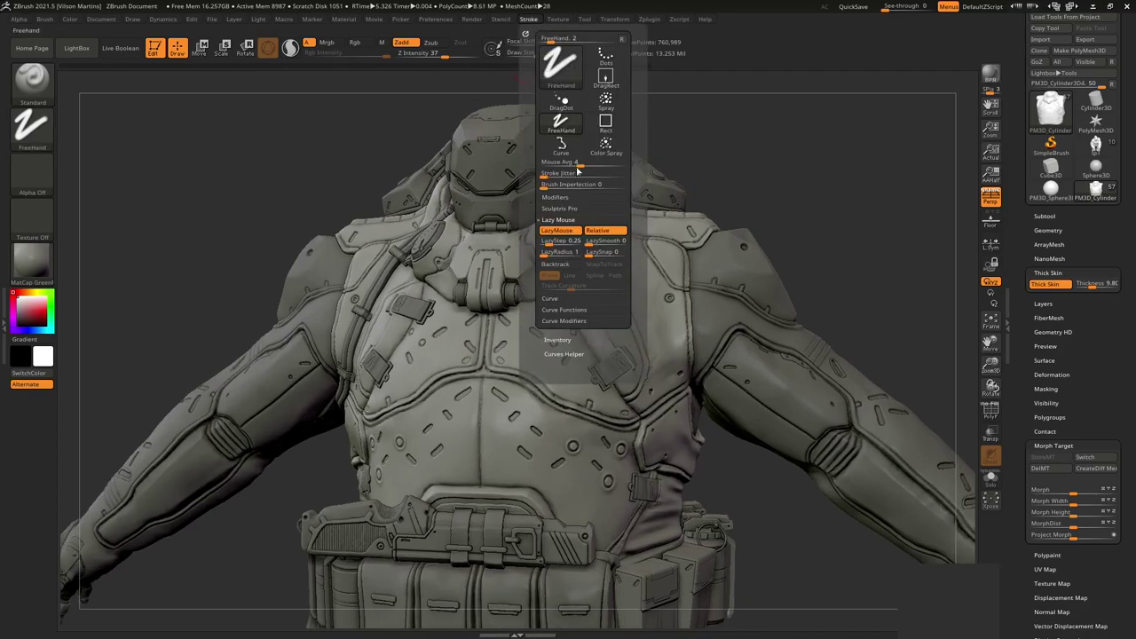
pyautogui.click(526, 34)
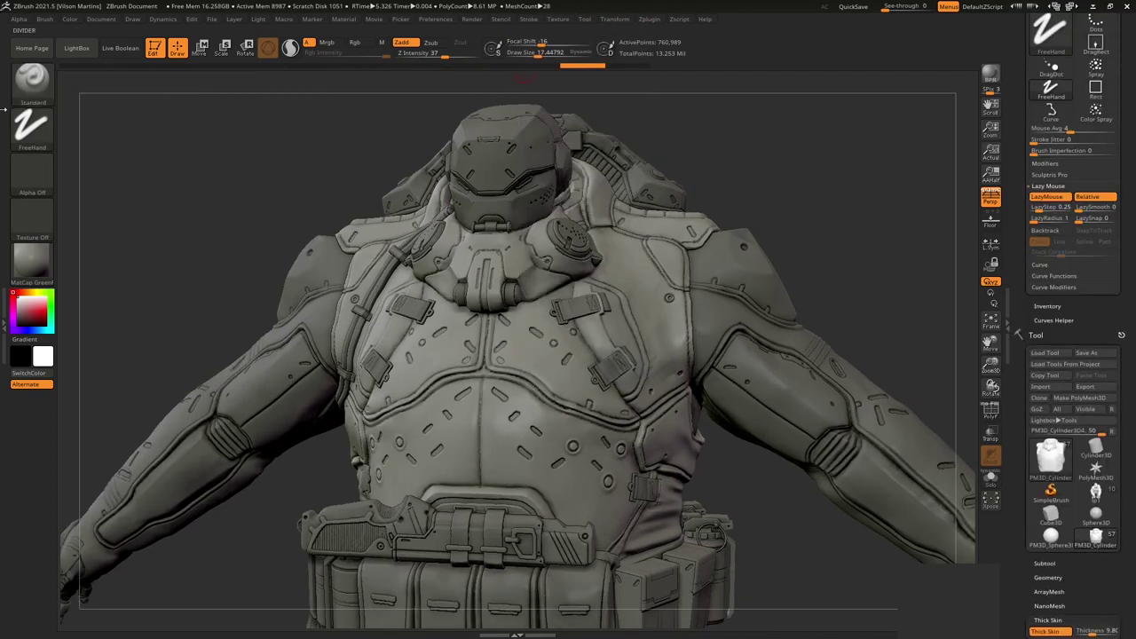
pyautogui.doubleClick(3, 129)
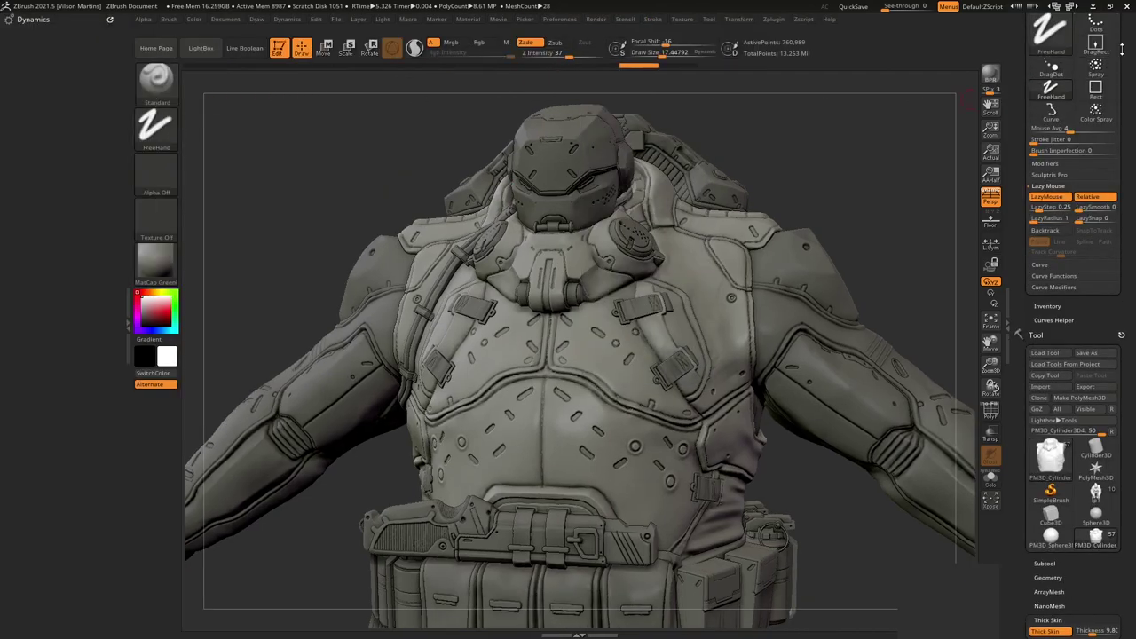
pyautogui.moveTo(1122, 50); pyautogui.dragTo(53, 33)
pyautogui.moveTo(266, 373)
pyautogui.mouseDown()
pyautogui.moveTo(297, 347)
pyautogui.moveTo(284, 293)
pyautogui.mouseUp()
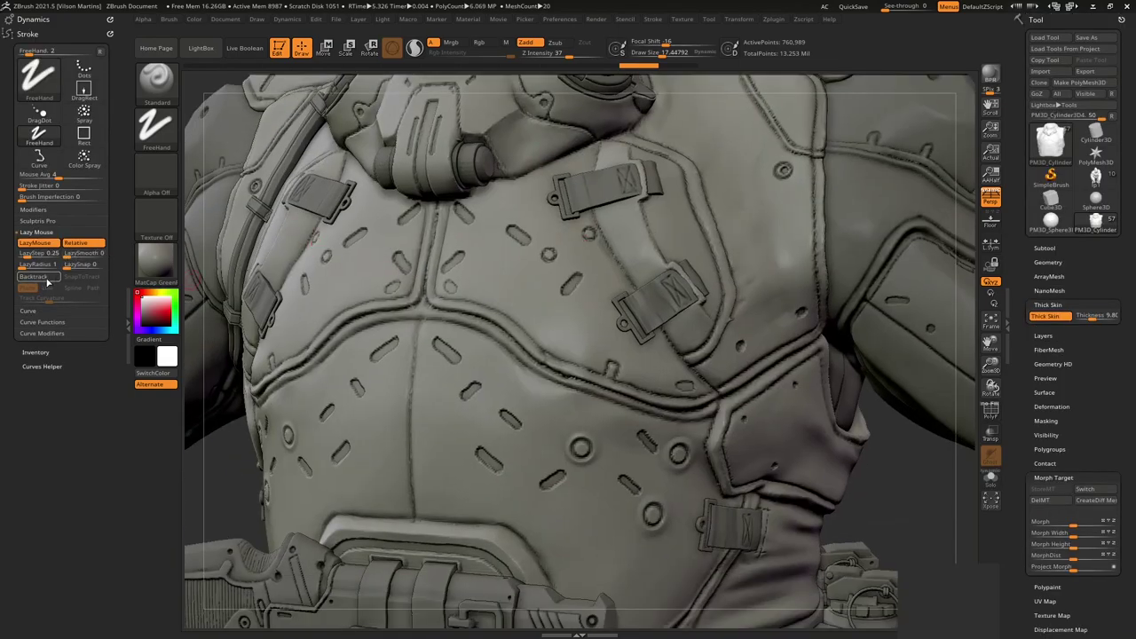
# Turn on Lazy Mouse backtracking, enlarge the brush and sketch test strokes across the chest.
pyautogui.click(43, 277)
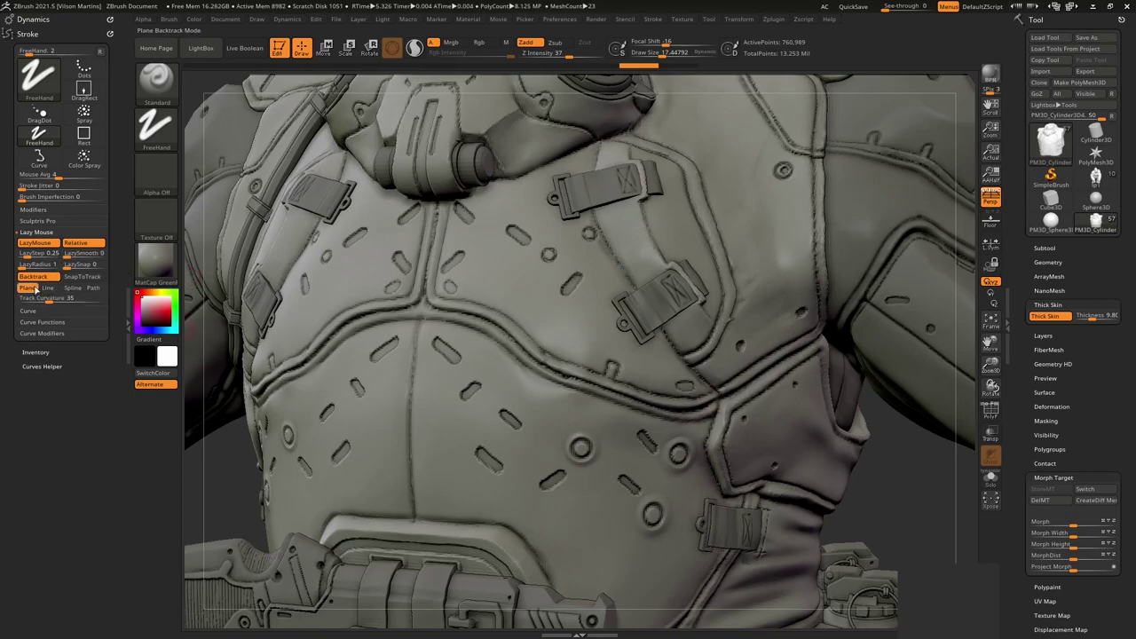
pyautogui.click(74, 288)
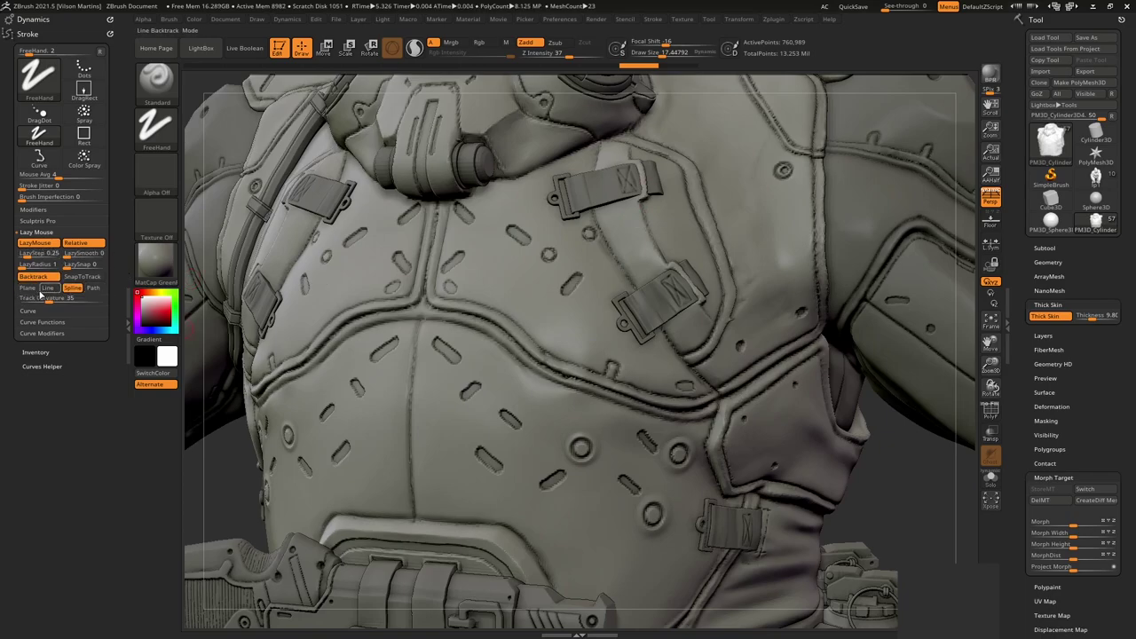
pyautogui.click(27, 288)
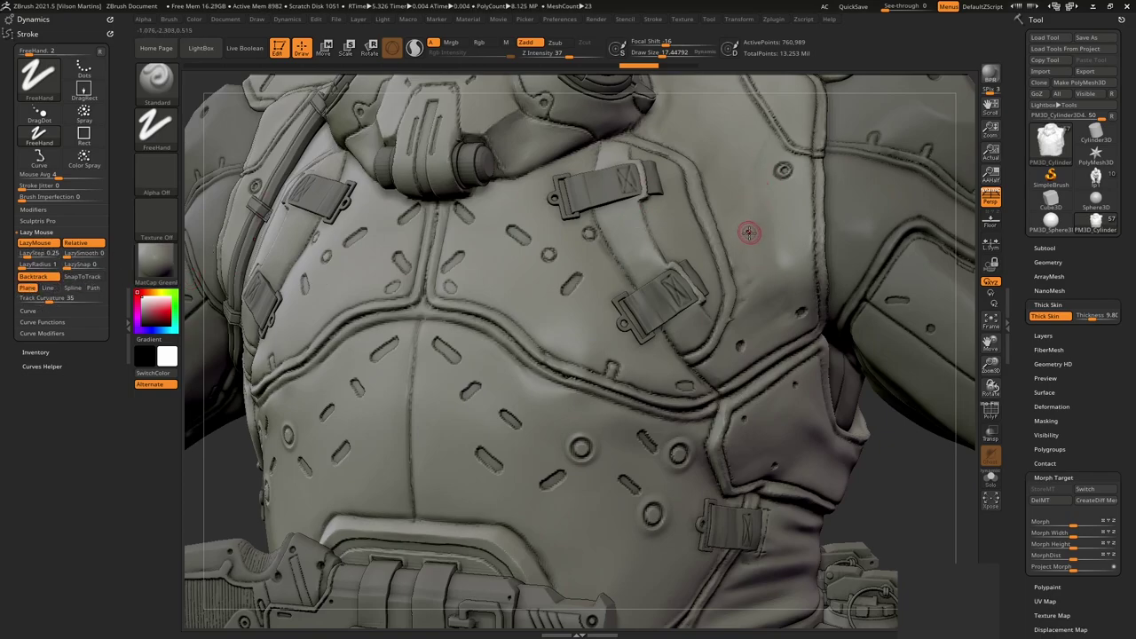
pyautogui.press(']')
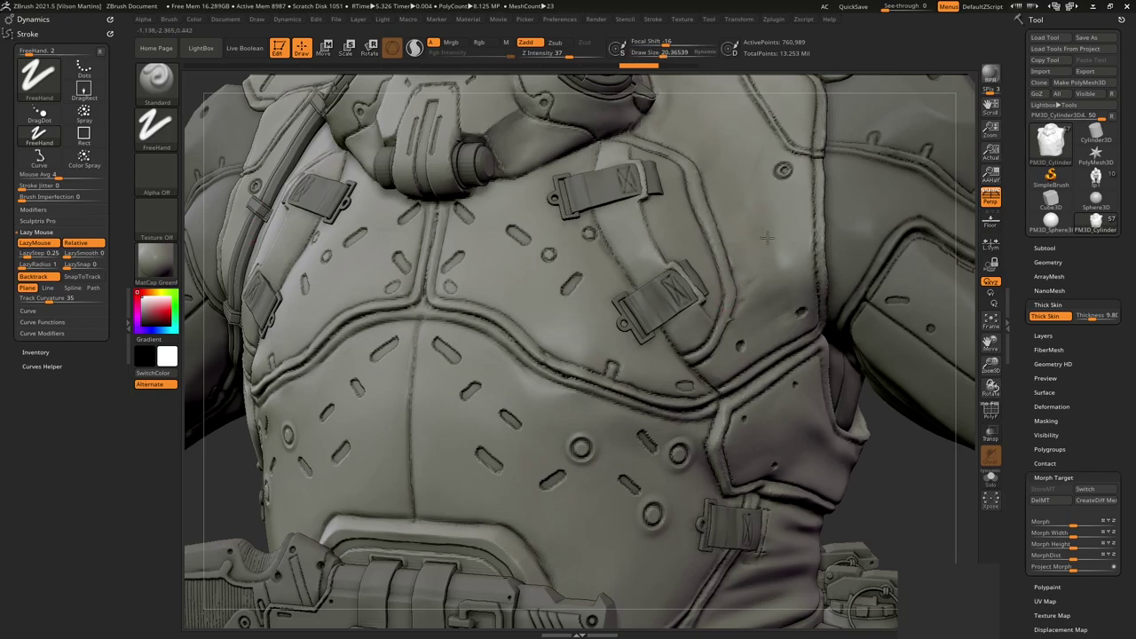
pyautogui.moveTo(767, 237); pyautogui.dragTo(727, 276, button='right')
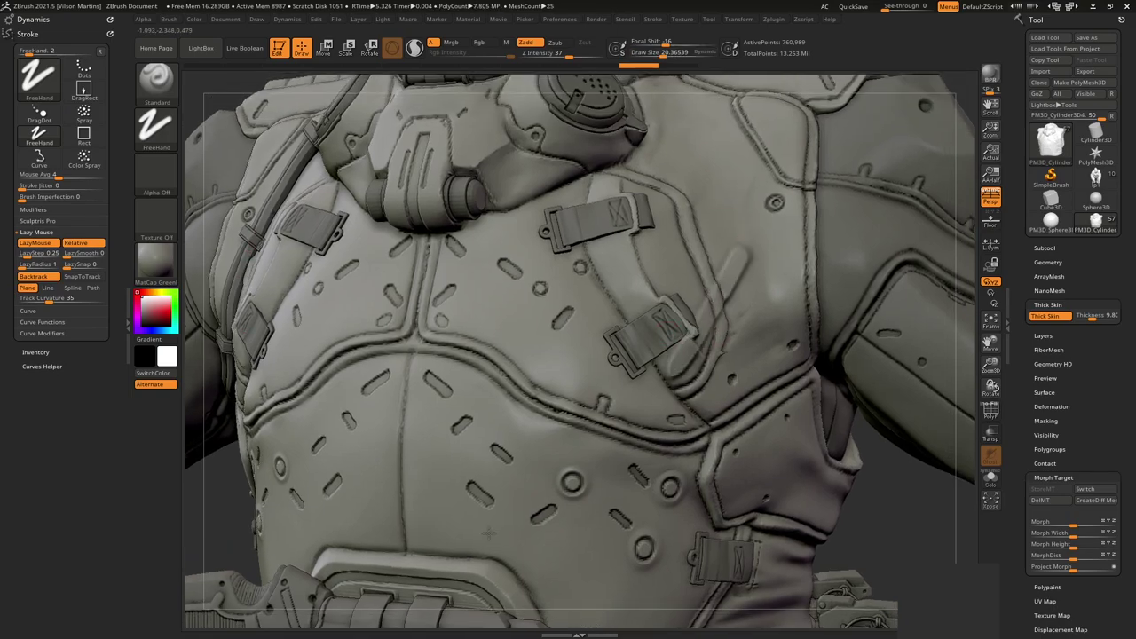
pyautogui.moveTo(698, 293); pyautogui.dragTo(657, 351)
pyautogui.moveTo(789, 195); pyautogui.dragTo(568, 316)
pyautogui.moveTo(788, 142); pyautogui.dragTo(635, 222)
pyautogui.moveTo(780, 106); pyautogui.dragTo(706, 168)
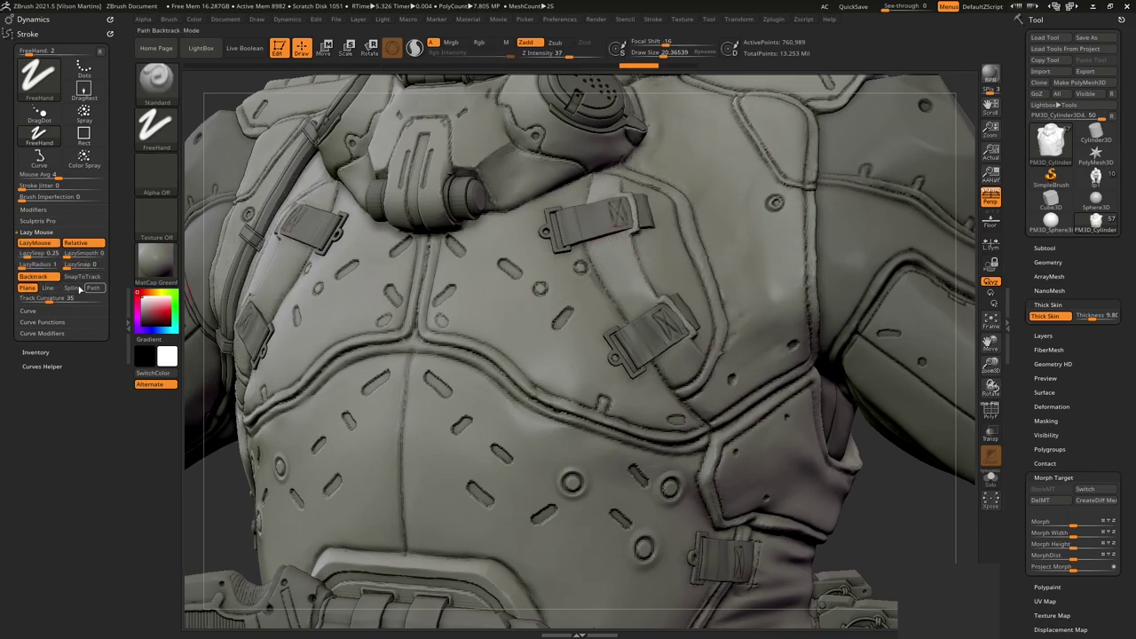
# Switch backtracking to Path mode and carve guided grooves down the chest plate and shoulder.
pyautogui.click(94, 289)
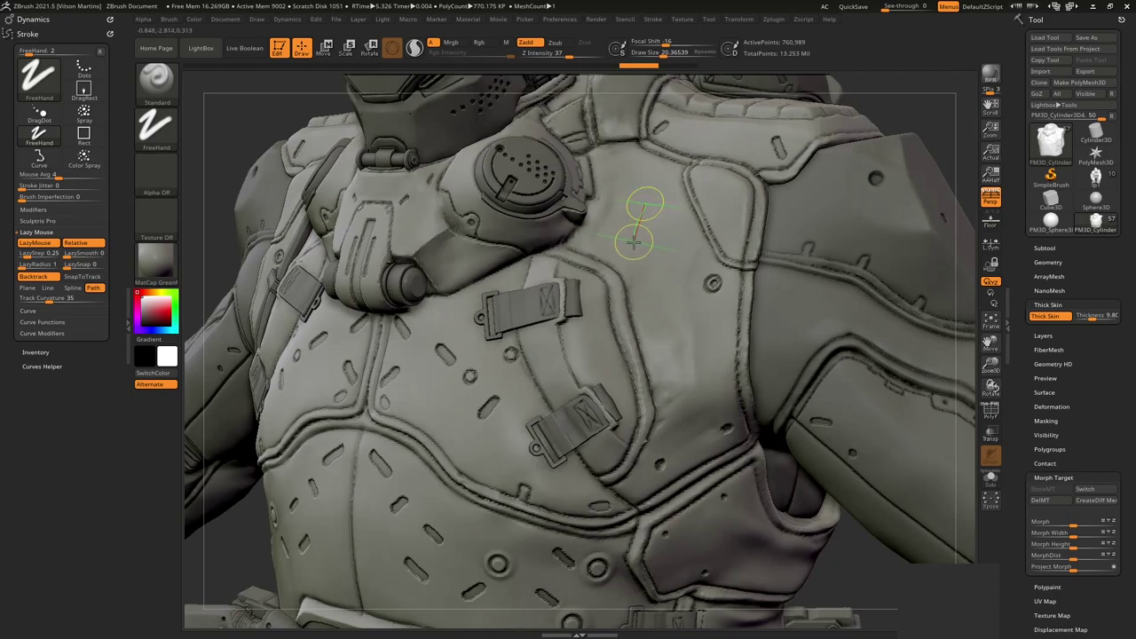
pyautogui.moveTo(634, 241); pyautogui.dragTo(652, 279)
pyautogui.moveTo(683, 432); pyautogui.dragTo(669, 354)
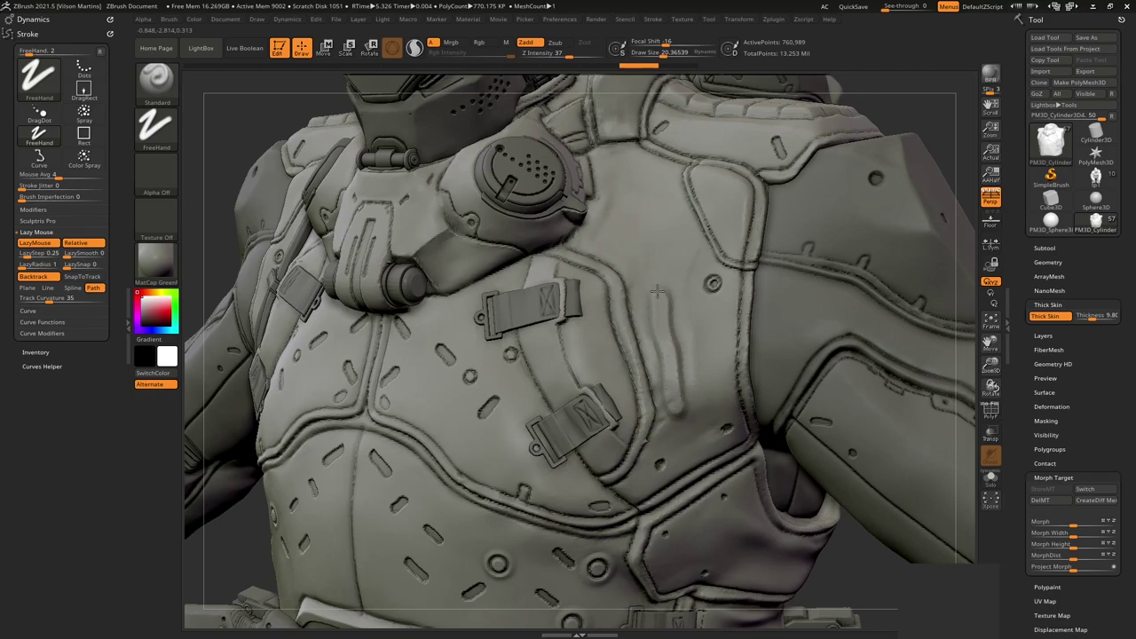
pyautogui.moveTo(657, 291)
pyautogui.mouseDown()
pyautogui.moveTo(634, 194)
pyautogui.moveTo(684, 439)
pyautogui.mouseUp()
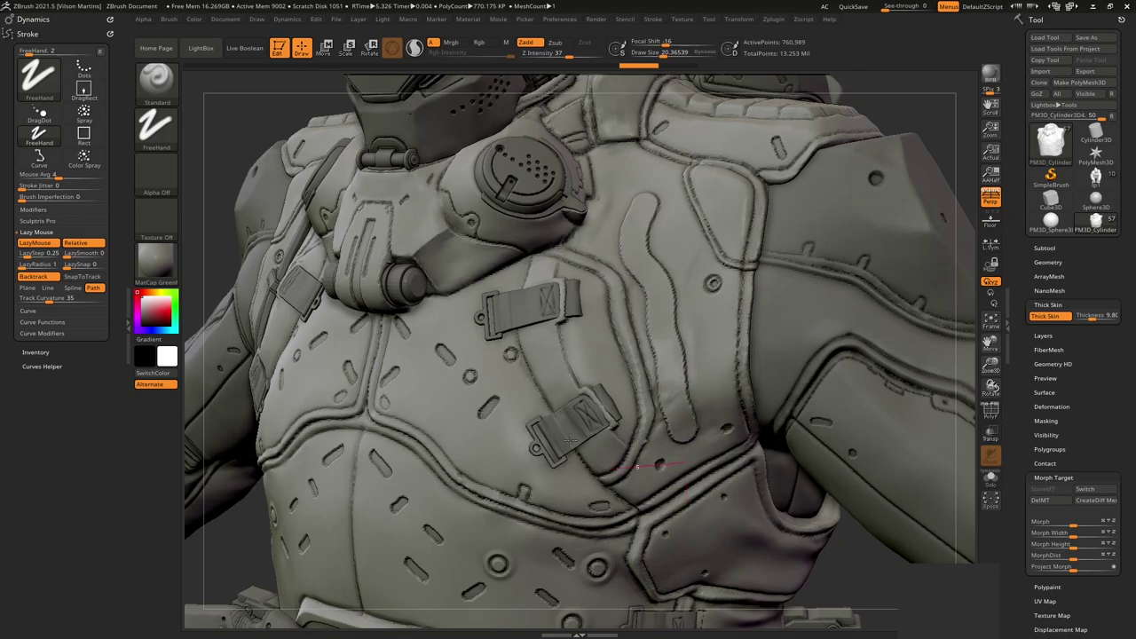
pyautogui.moveTo(571, 439)
pyautogui.mouseDown(button='right')
pyautogui.moveTo(631, 215)
pyautogui.moveTo(647, 261)
pyautogui.moveTo(588, 382)
pyautogui.mouseUp(button='right')
pyautogui.moveTo(599, 383)
pyautogui.mouseDown()
pyautogui.moveTo(616, 298)
pyautogui.moveTo(687, 231)
pyautogui.mouseUp()
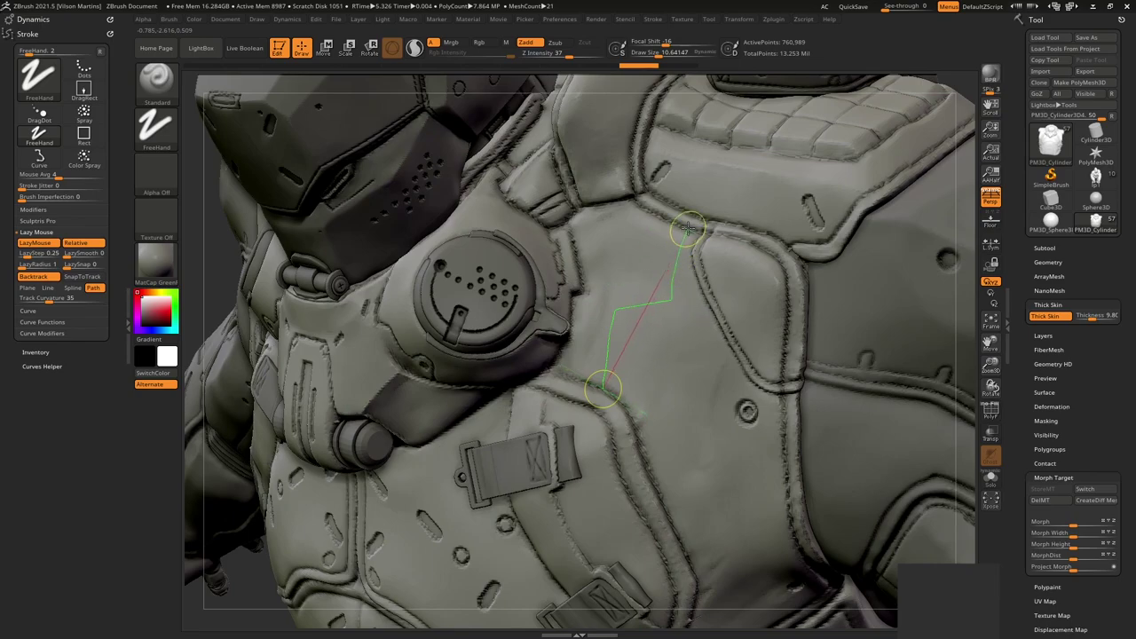
pyautogui.moveTo(687, 231); pyautogui.dragTo(687, 233)
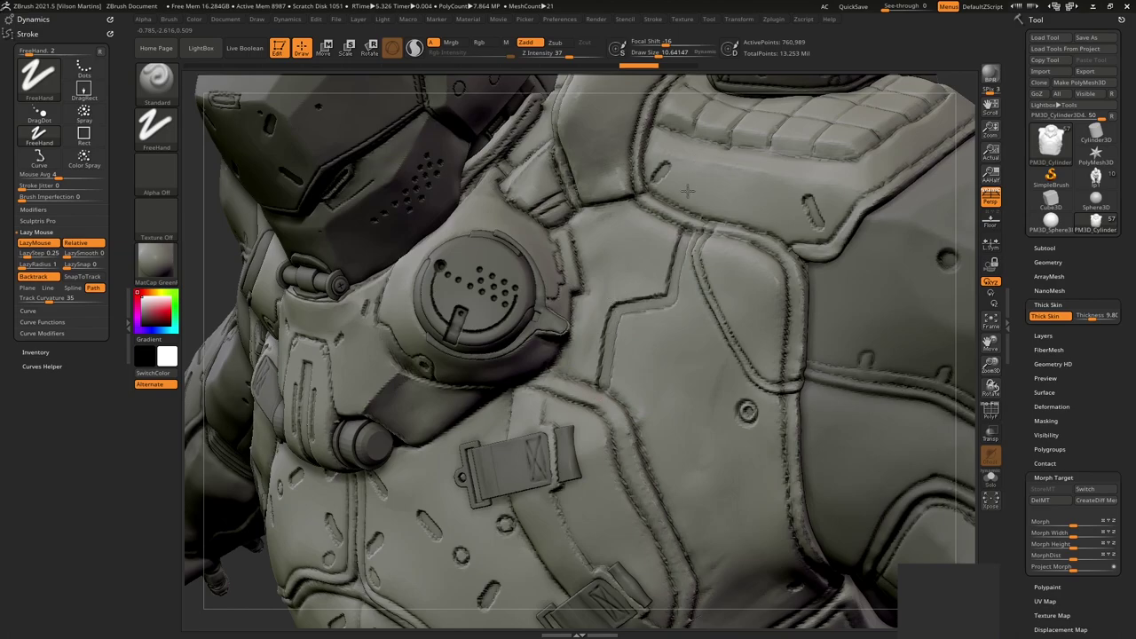
# Carve a curved groove down the lower chest plate, extending it to the top seam.
pyautogui.keyDown('ctrl'); pyautogui.moveTo(688, 189); pyautogui.dragTo(790, 372, button='right'); pyautogui.keyUp('ctrl')
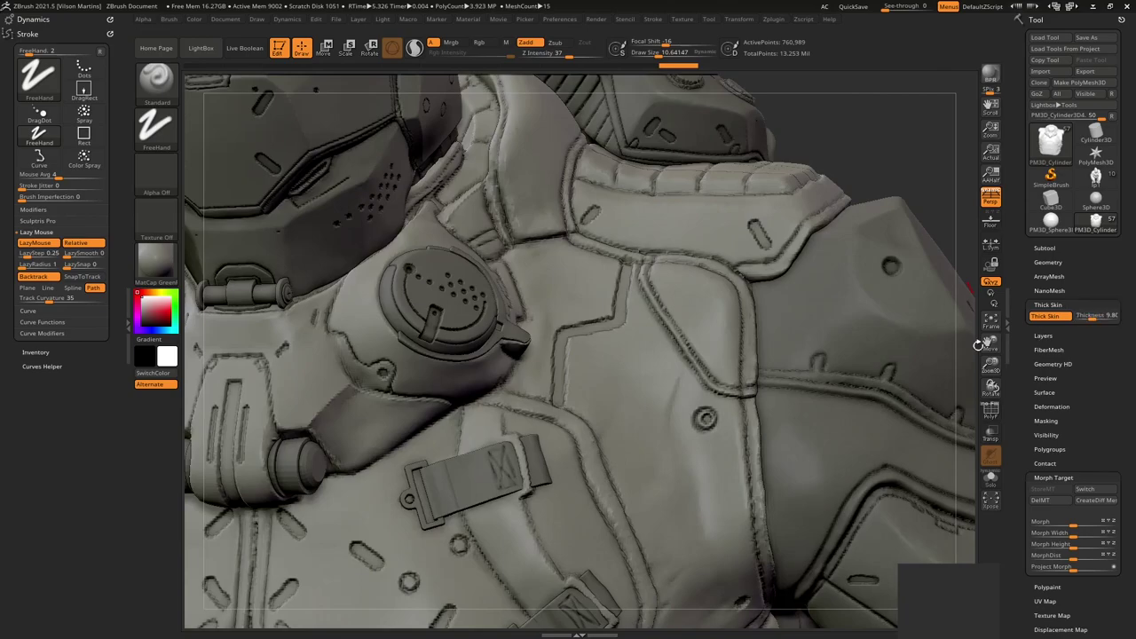
pyautogui.moveTo(979, 344); pyautogui.dragTo(946, 277)
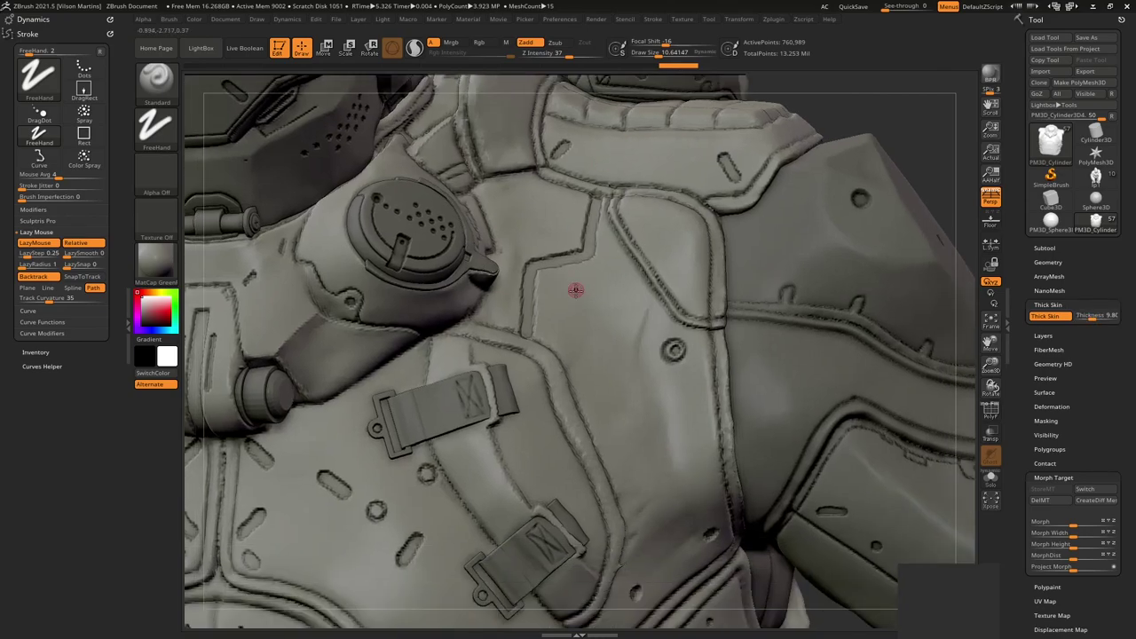
pyautogui.moveTo(576, 291); pyautogui.dragTo(564, 188, button='right')
pyautogui.moveTo(688, 278); pyautogui.dragTo(631, 252, button='right')
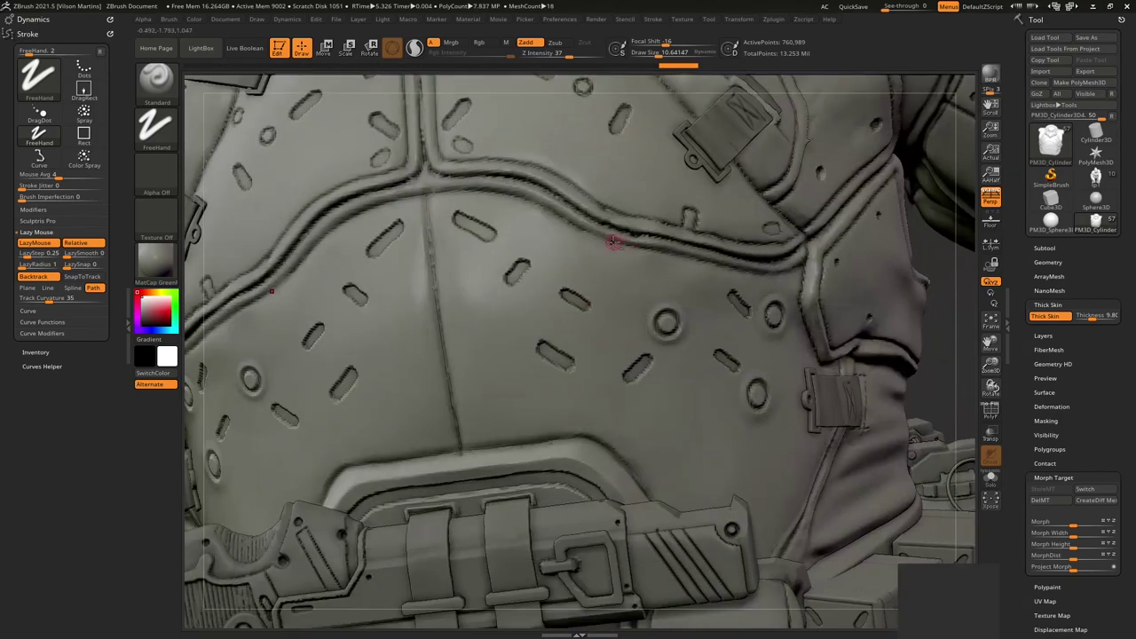
pyautogui.moveTo(615, 242); pyautogui.dragTo(545, 431)
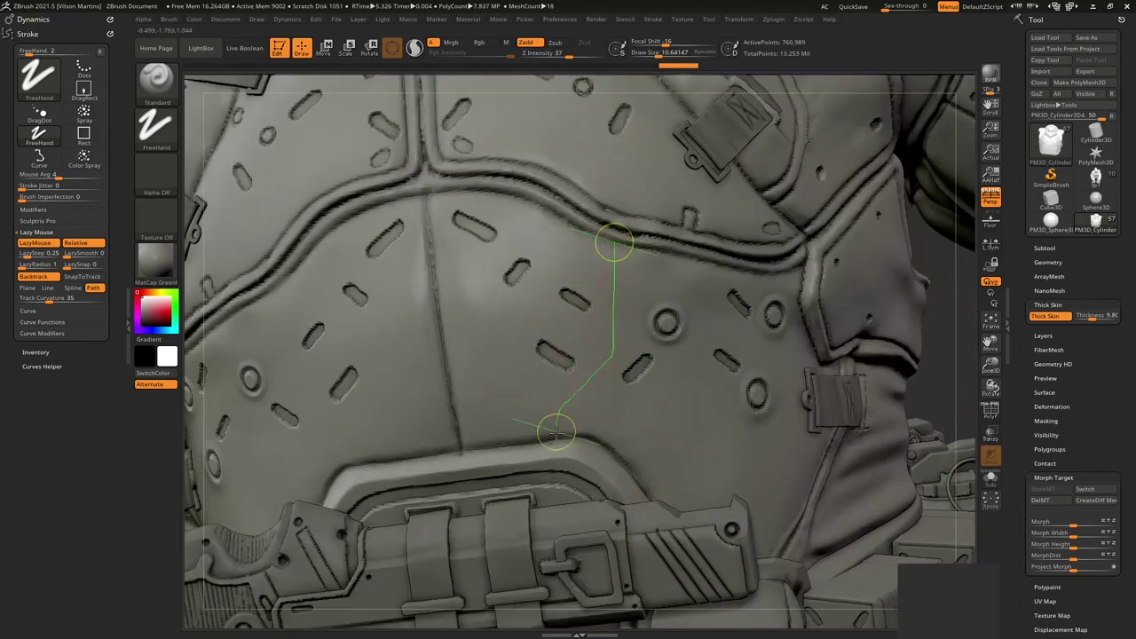
pyautogui.click(609, 286)
pyautogui.moveTo(609, 286); pyautogui.dragTo(600, 362)
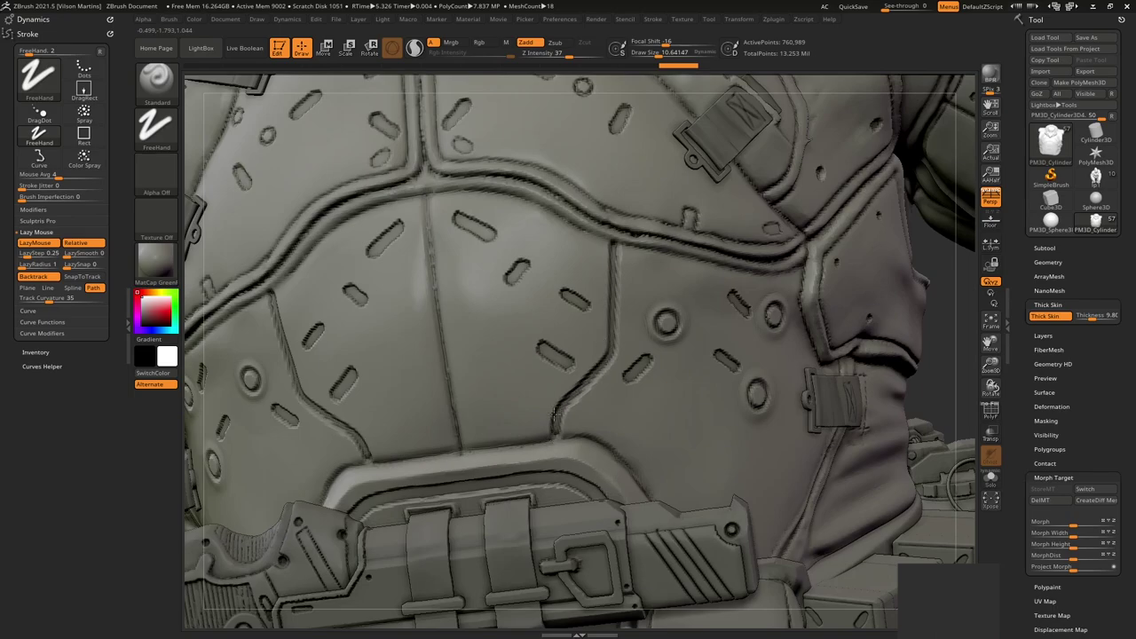
pyautogui.moveTo(555, 415); pyautogui.dragTo(601, 377)
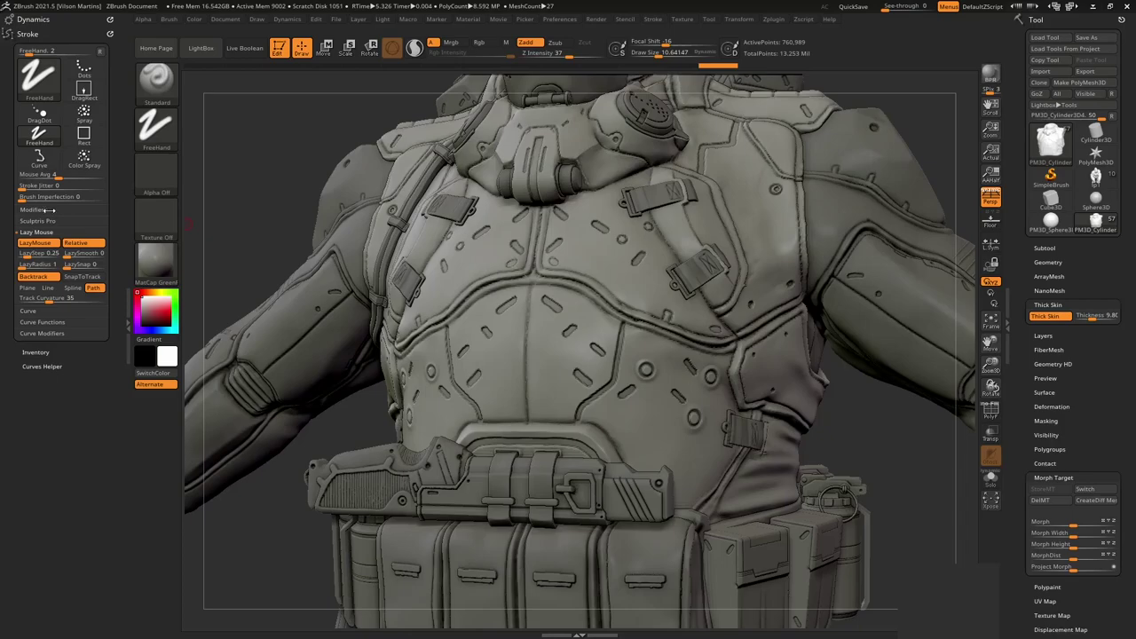
# Switch off stroke backtracking, keeping Lazy Mouse, and carve a short slot on the chest.
pyautogui.click(54, 210)
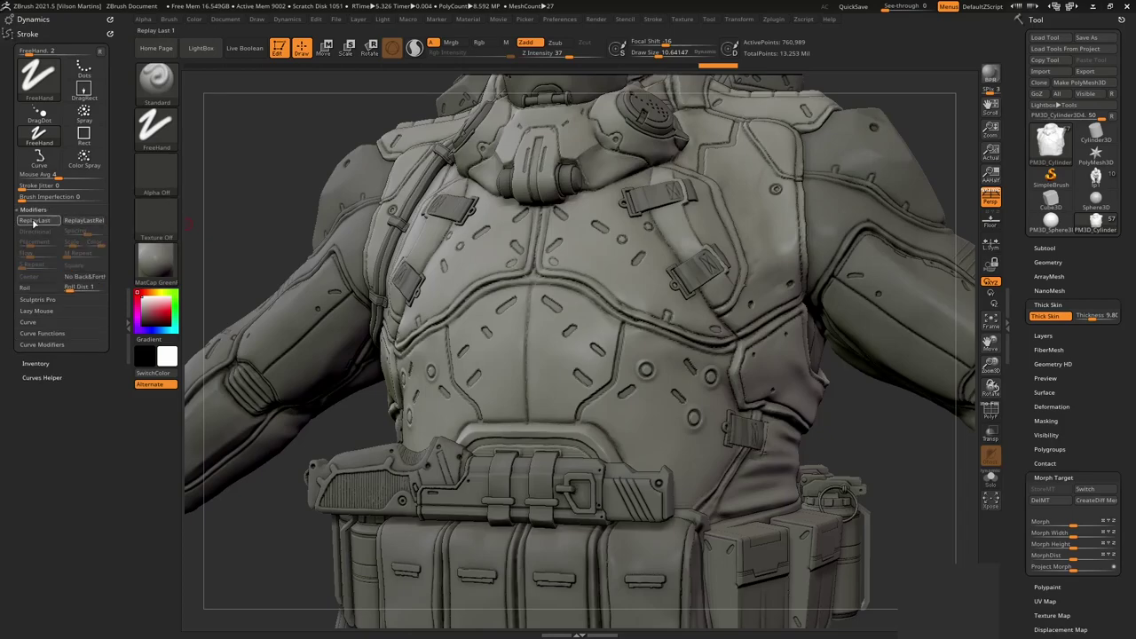
pyautogui.press('s')
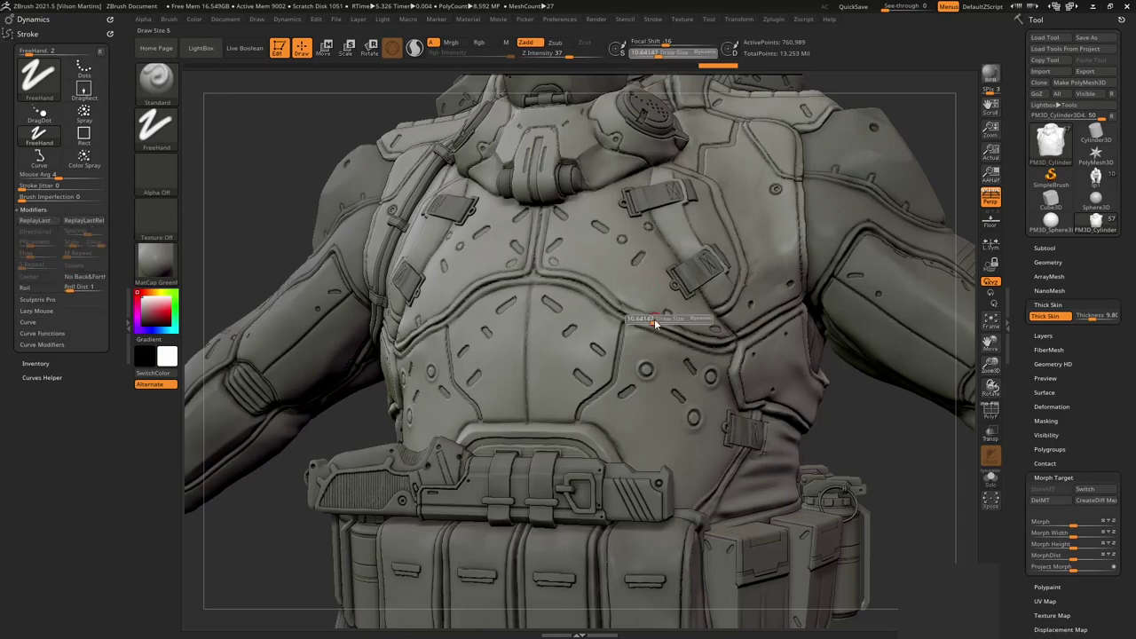
pyautogui.keyDown('alt'); pyautogui.moveTo(639, 391); pyautogui.dragTo(624, 321, button='right'); pyautogui.keyUp('alt')
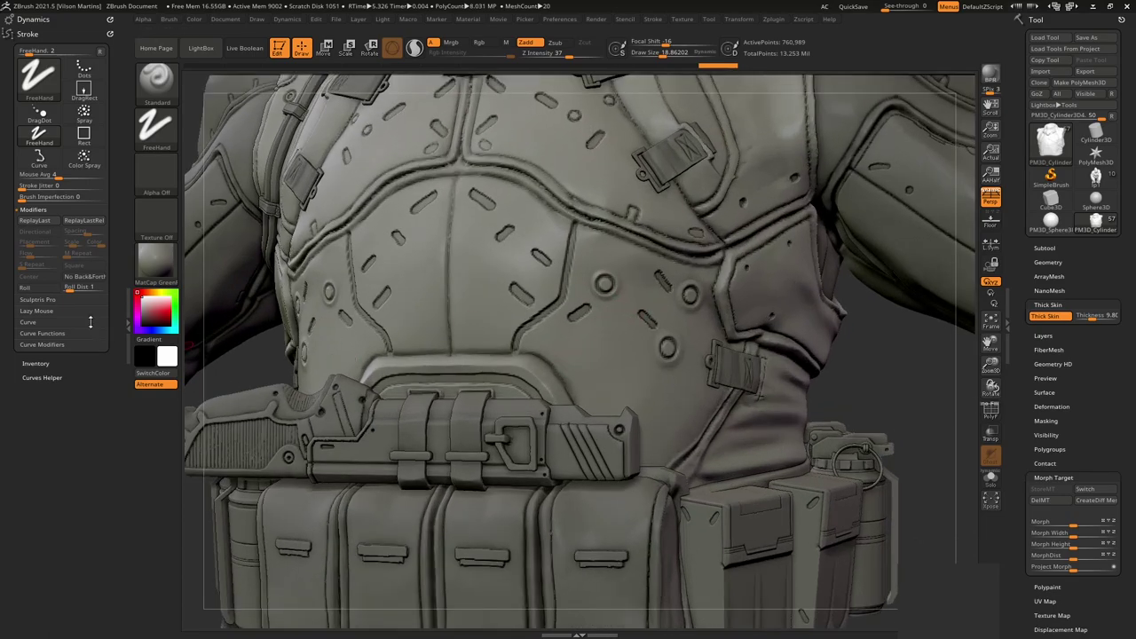
pyautogui.click(37, 311)
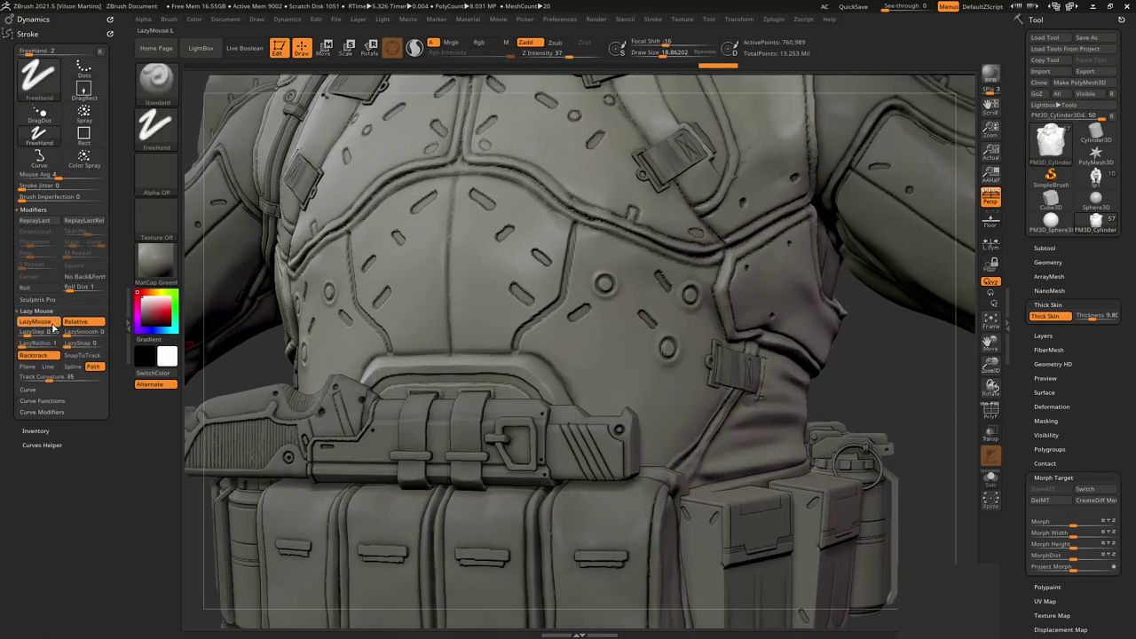
pyautogui.click(38, 358)
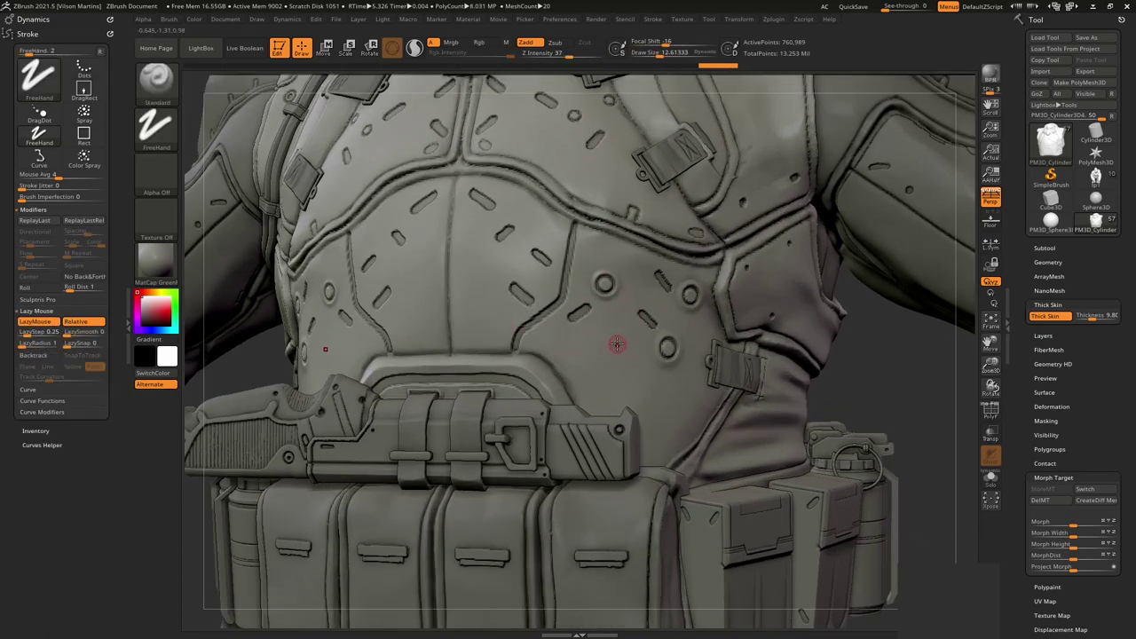
pyautogui.moveTo(603, 358); pyautogui.dragTo(611, 367)
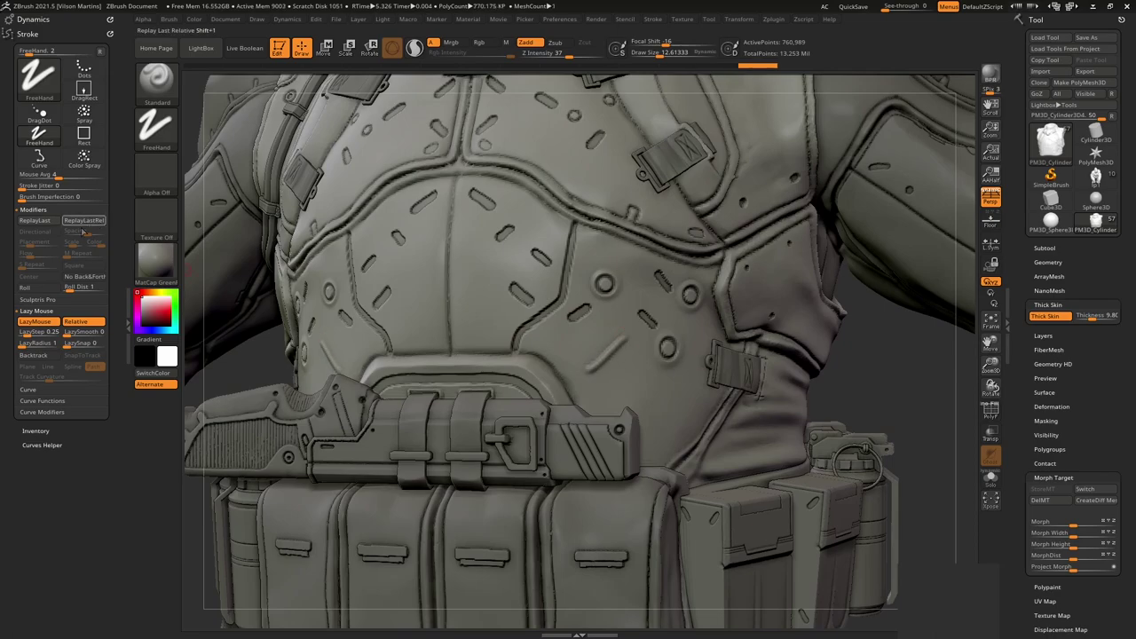
# Replay the last slot stroke three times with ReplayLast to deepen the recess.
pyautogui.click(46, 224)
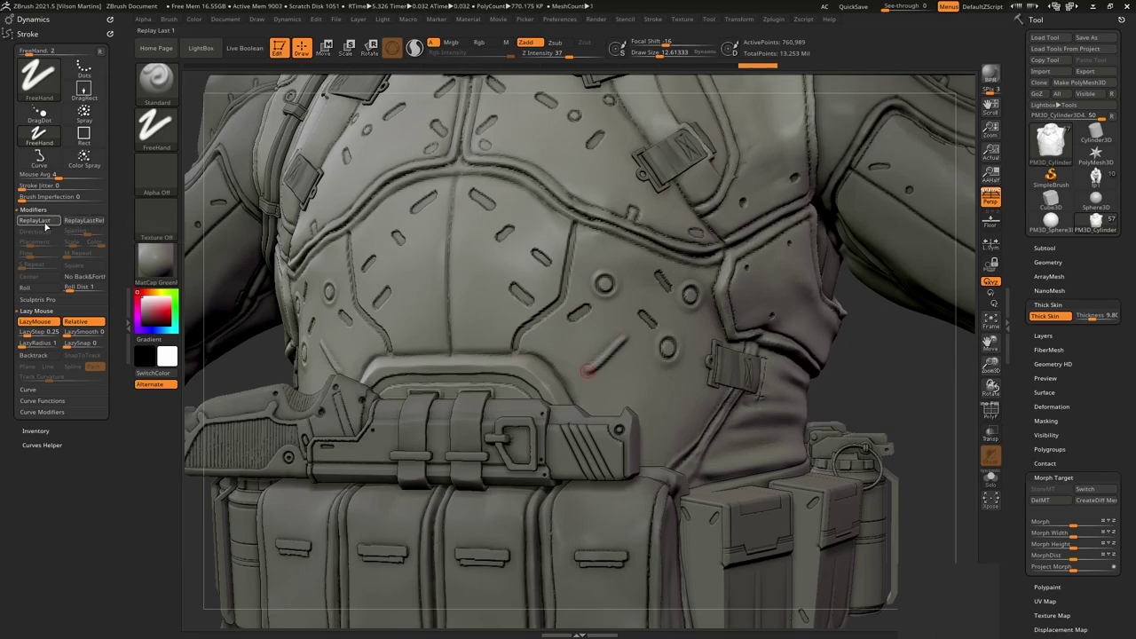
pyautogui.click(47, 226)
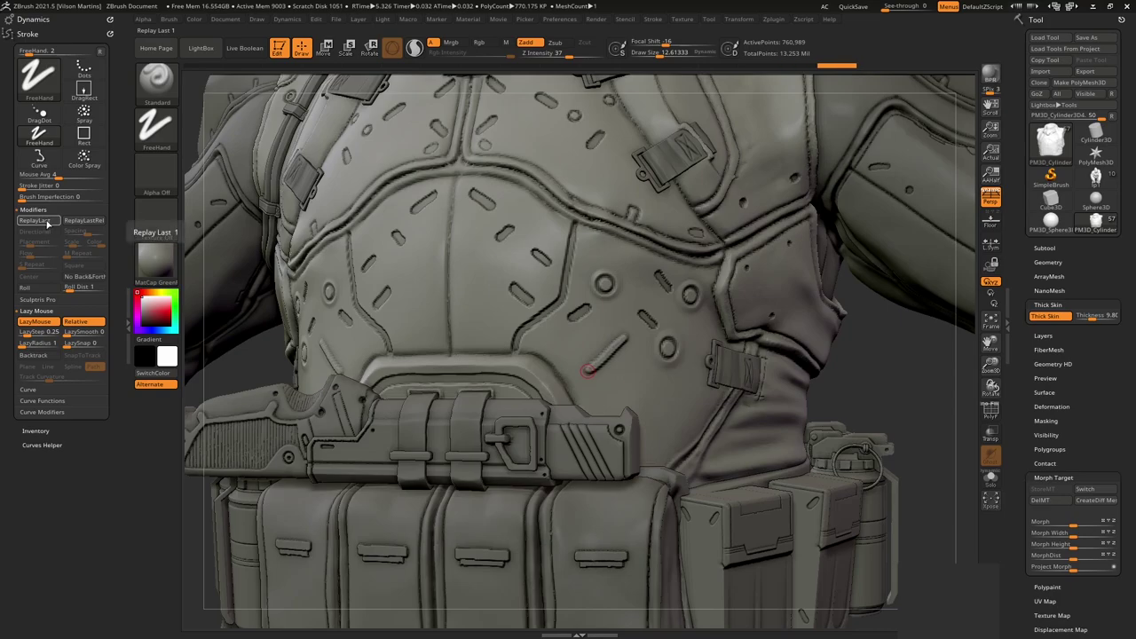
pyautogui.click(46, 226)
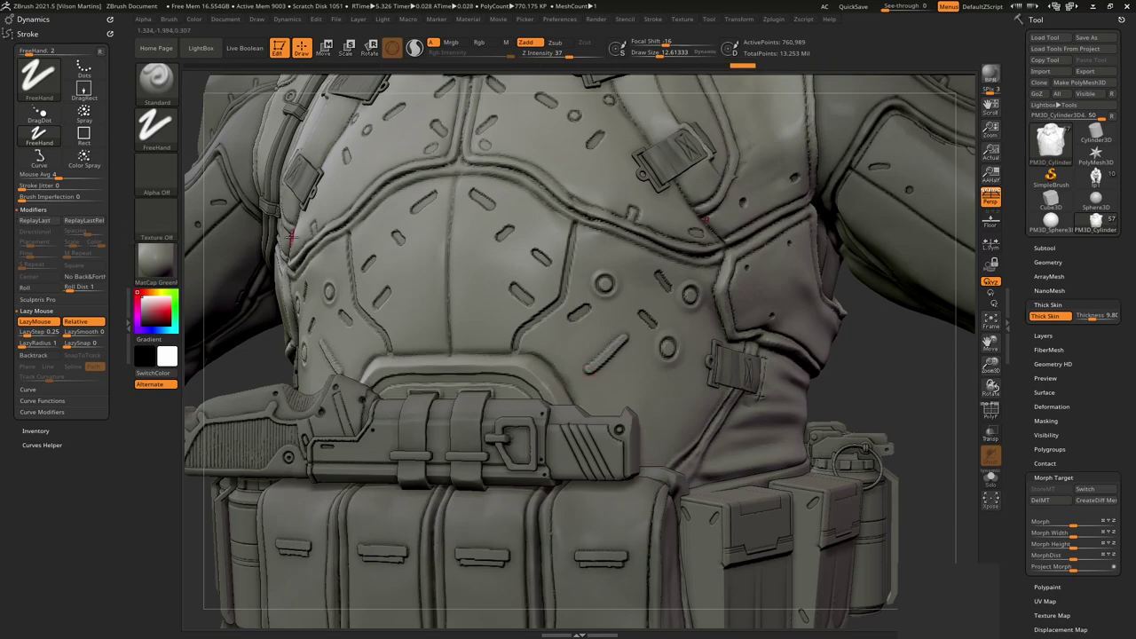
# Undo the earlier chest groove strokes and the oval insert on the chest plate.
pyautogui.moveTo(600, 359)
pyautogui.mouseDown(button='right')
pyautogui.moveTo(601, 370)
pyautogui.moveTo(642, 363)
pyautogui.mouseUp(button='right')
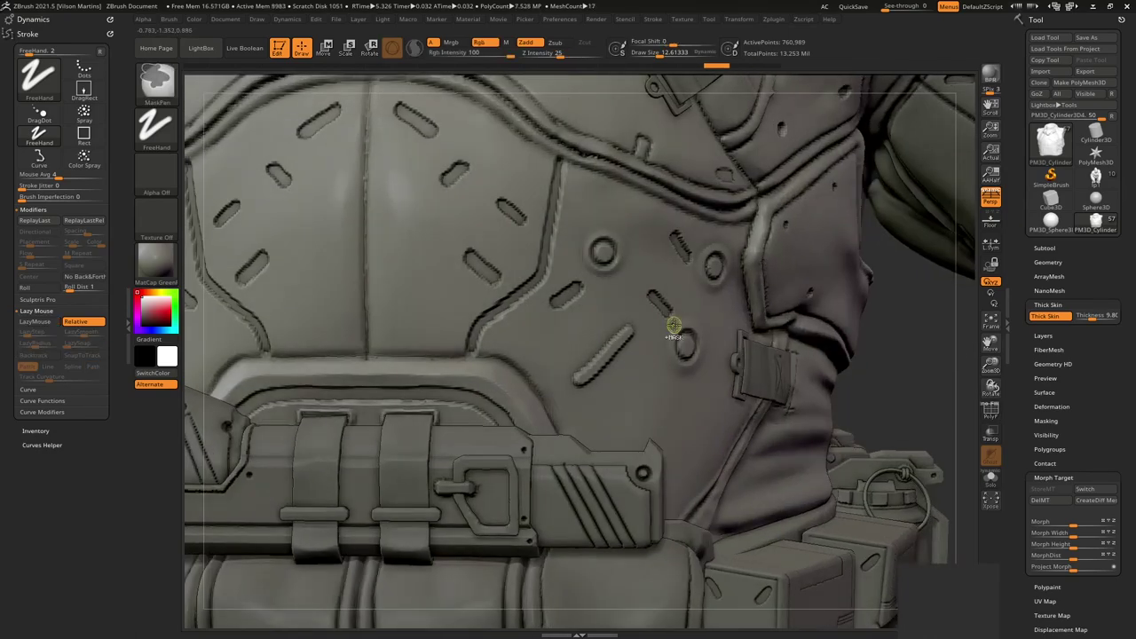
pyautogui.hotkey('ctrl', 'z')
pyautogui.press('l')
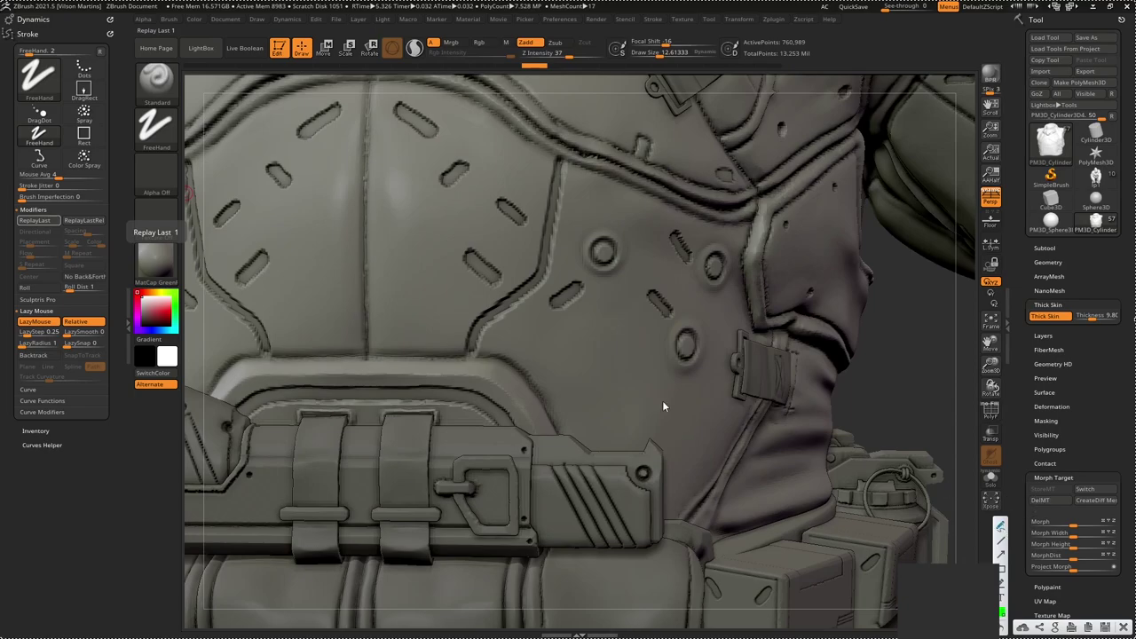
pyautogui.click(167, 234)
pyautogui.moveTo(611, 260)
pyautogui.mouseDown(button='right')
pyautogui.moveTo(595, 330)
pyautogui.moveTo(605, 350)
pyautogui.moveTo(667, 350)
pyautogui.mouseUp(button='right')
pyautogui.press('f')
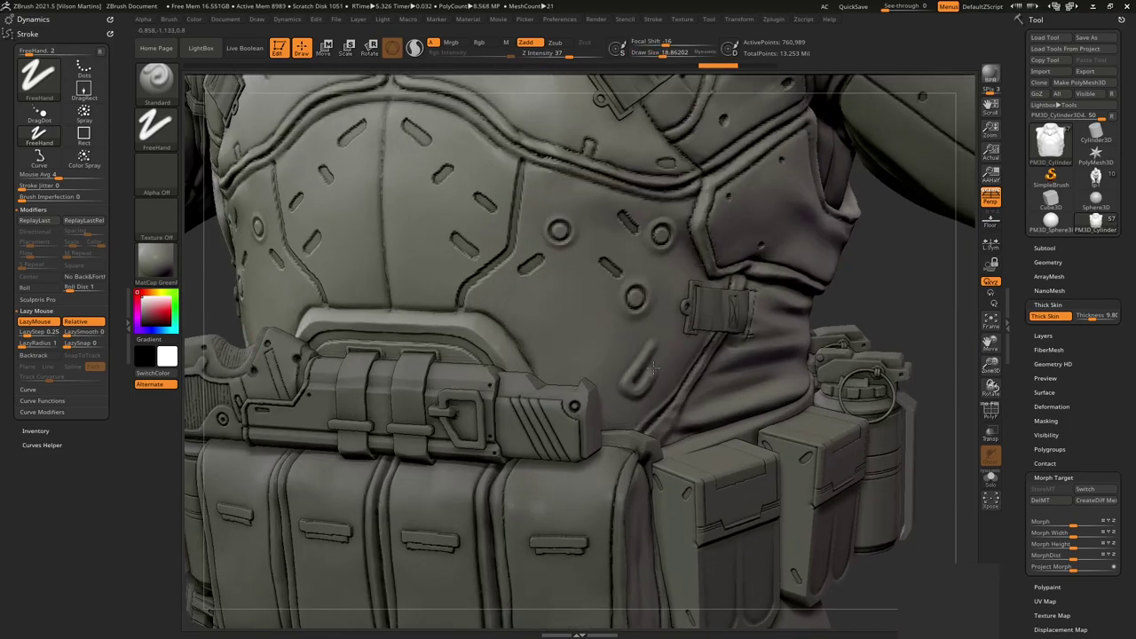
pyautogui.hotkey('ctrl', 'z')
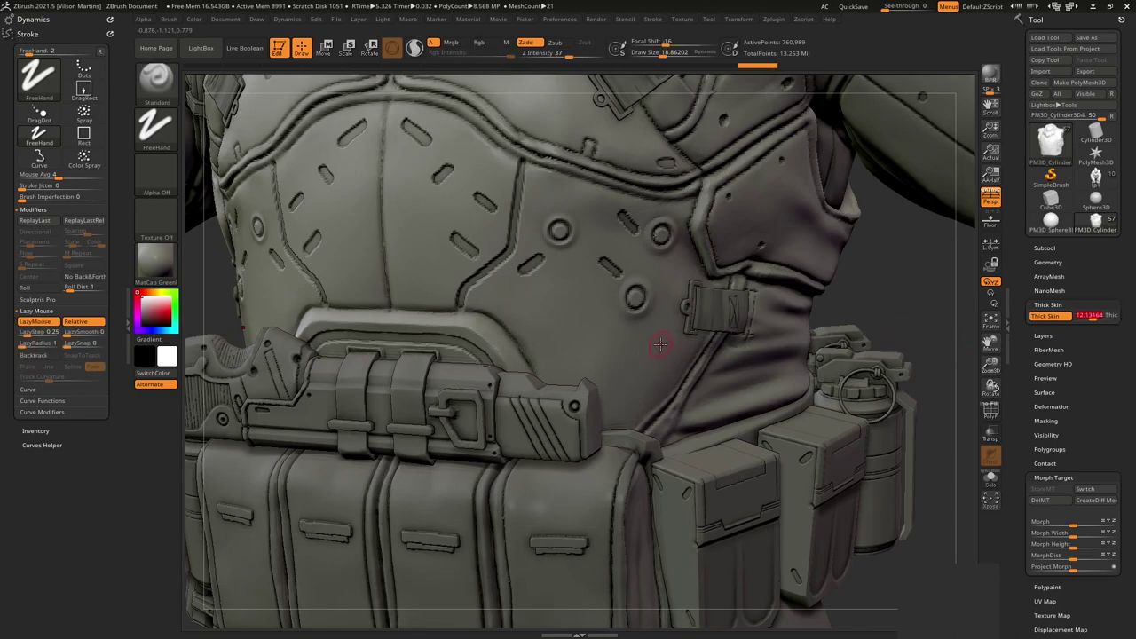
# Carve small slot strokes above the belt, comparing them with undo and redo.
pyautogui.moveTo(665, 335); pyautogui.dragTo(628, 399)
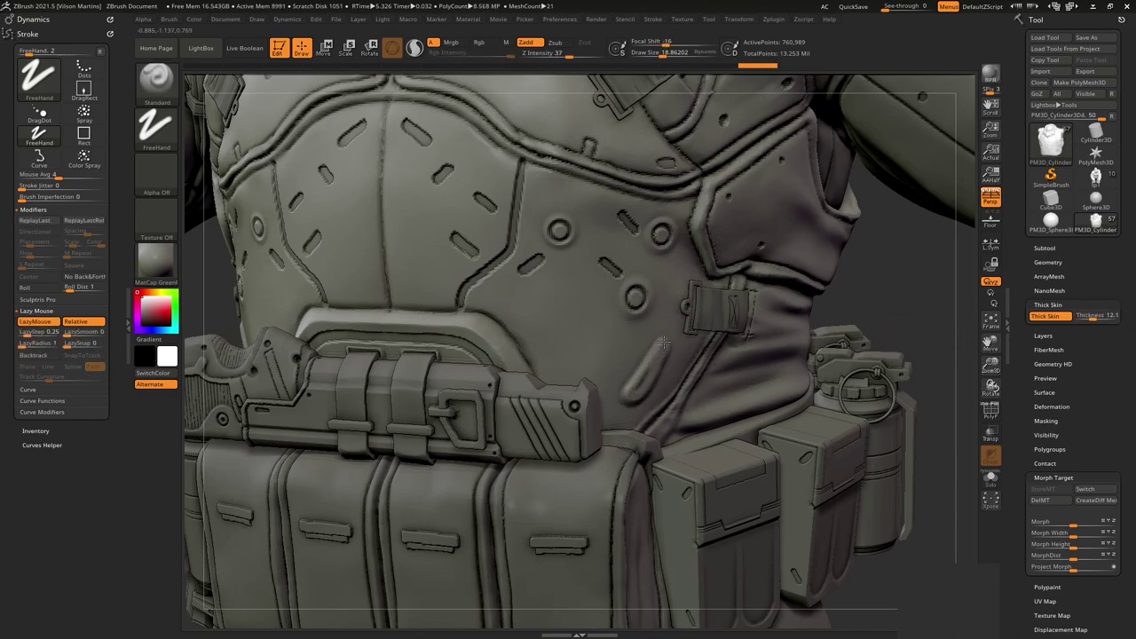
pyautogui.moveTo(1112, 315); pyautogui.dragTo(652, 345)
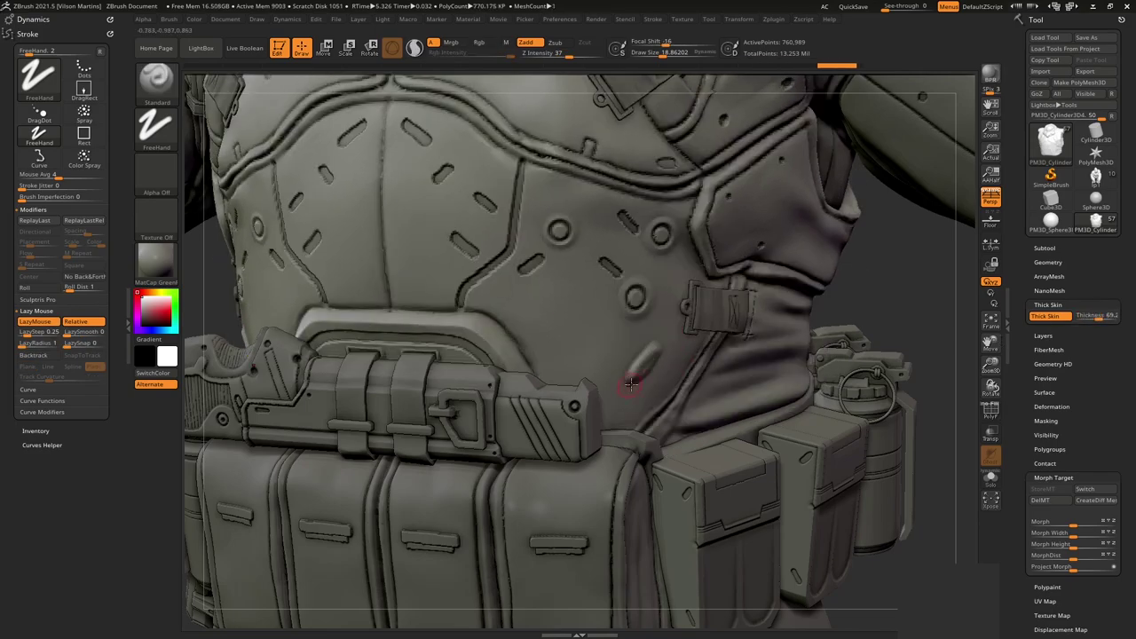
pyautogui.click(662, 335)
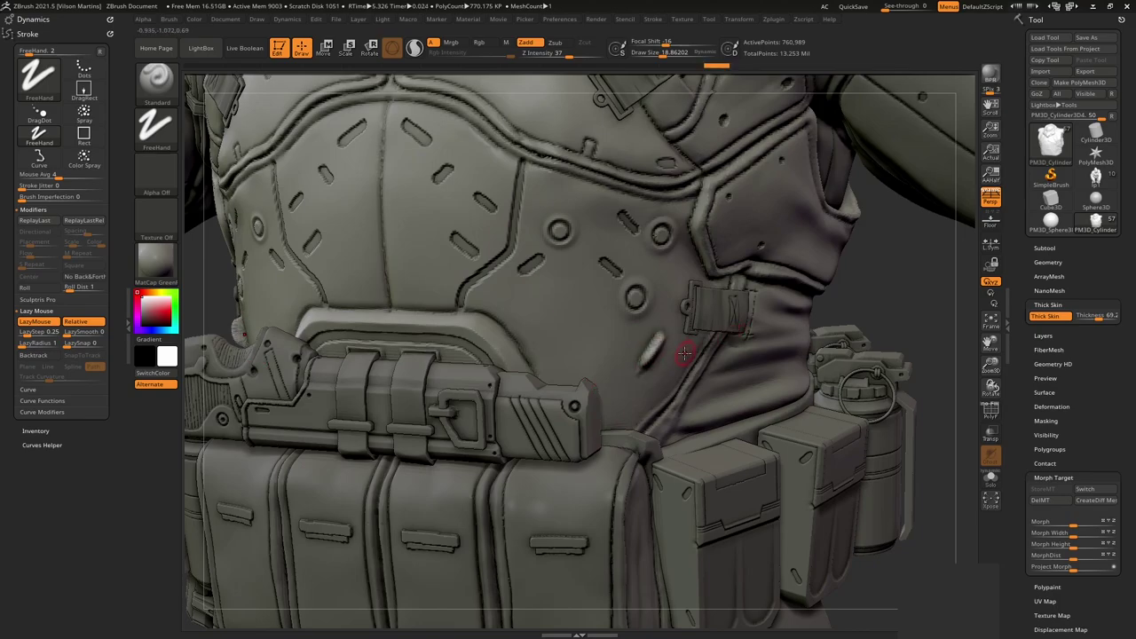
pyautogui.hotkey('ctrl', 'z')
pyautogui.moveTo(678, 384); pyautogui.dragTo(634, 337, button='right')
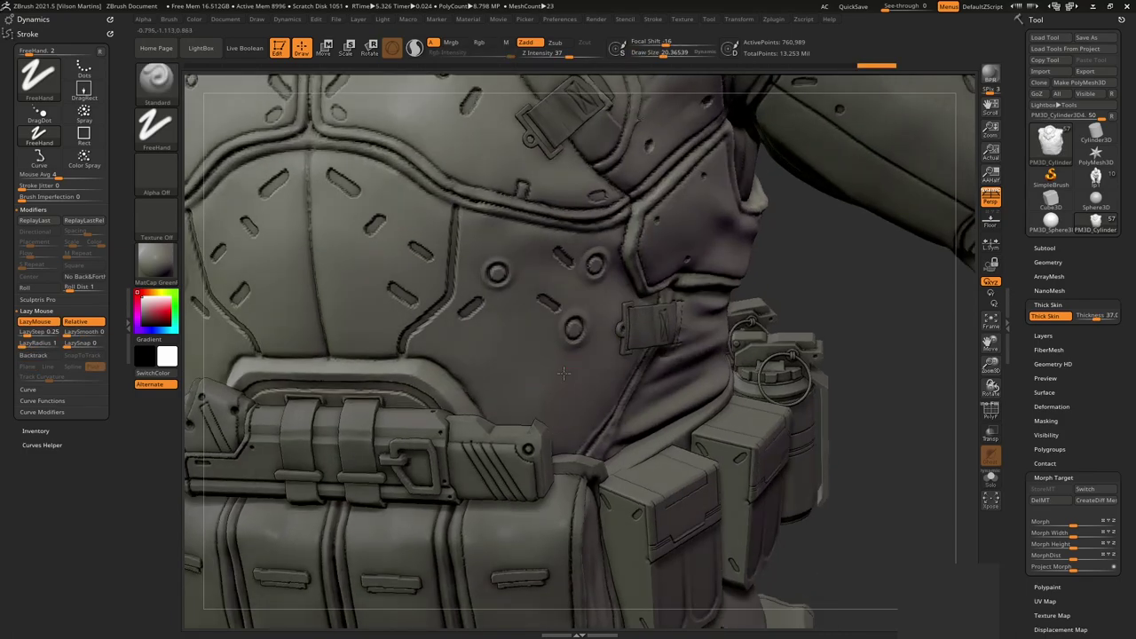
pyautogui.moveTo(538, 378)
pyautogui.mouseDown(button='right')
pyautogui.moveTo(617, 408)
pyautogui.moveTo(614, 419)
pyautogui.moveTo(533, 399)
pyautogui.mouseUp(button='right')
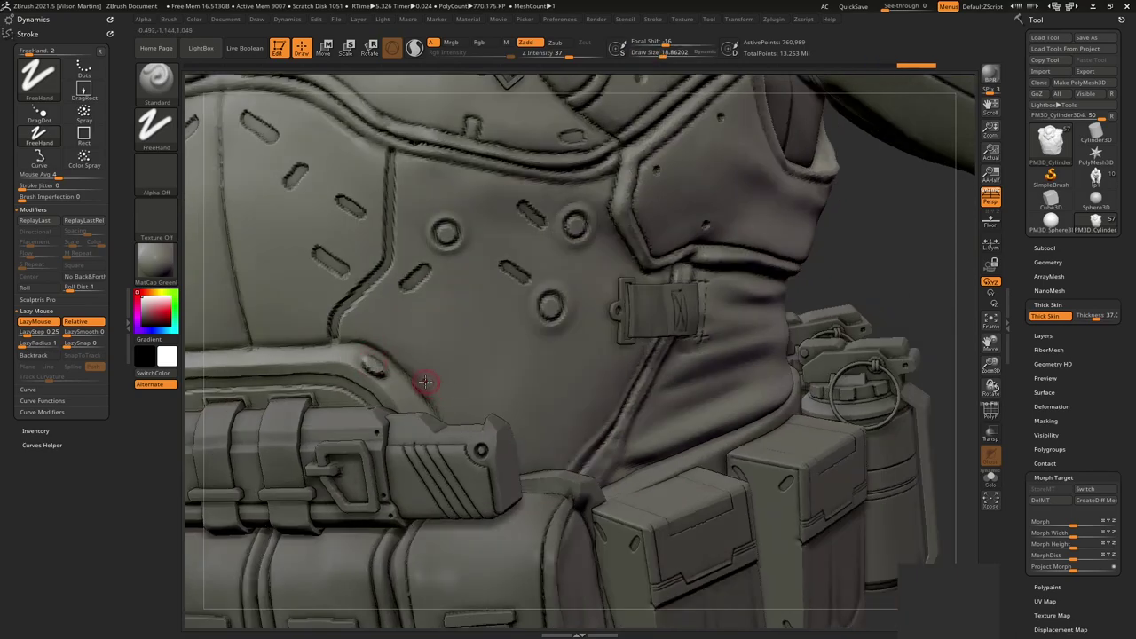
pyautogui.moveTo(437, 364)
pyautogui.mouseDown(button='right')
pyautogui.moveTo(698, 330)
pyautogui.moveTo(604, 331)
pyautogui.mouseUp(button='right')
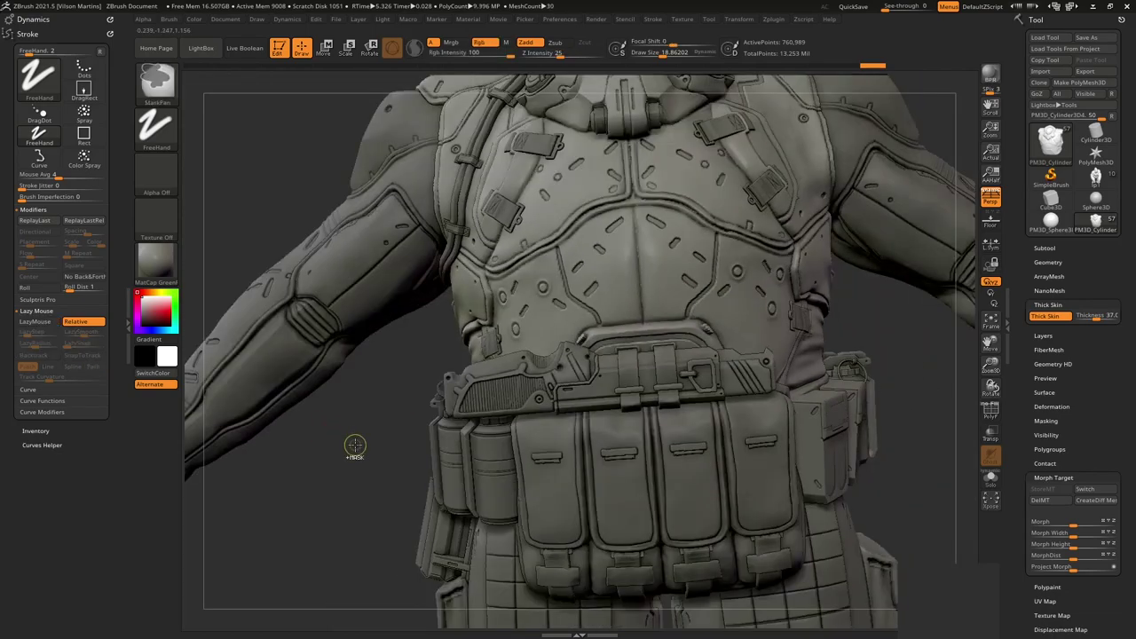
# Sculpt mirrored strokes onto both collar plates.
pyautogui.moveTo(355, 450); pyautogui.dragTo(490, 375, button='right')
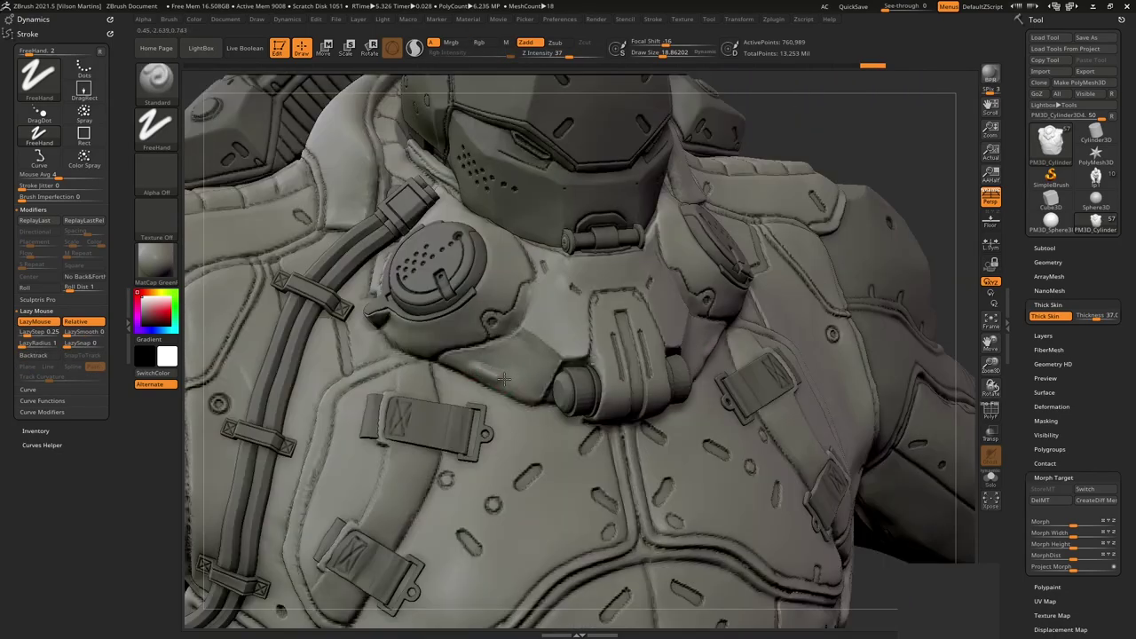
pyautogui.moveTo(560, 391); pyautogui.dragTo(522, 391)
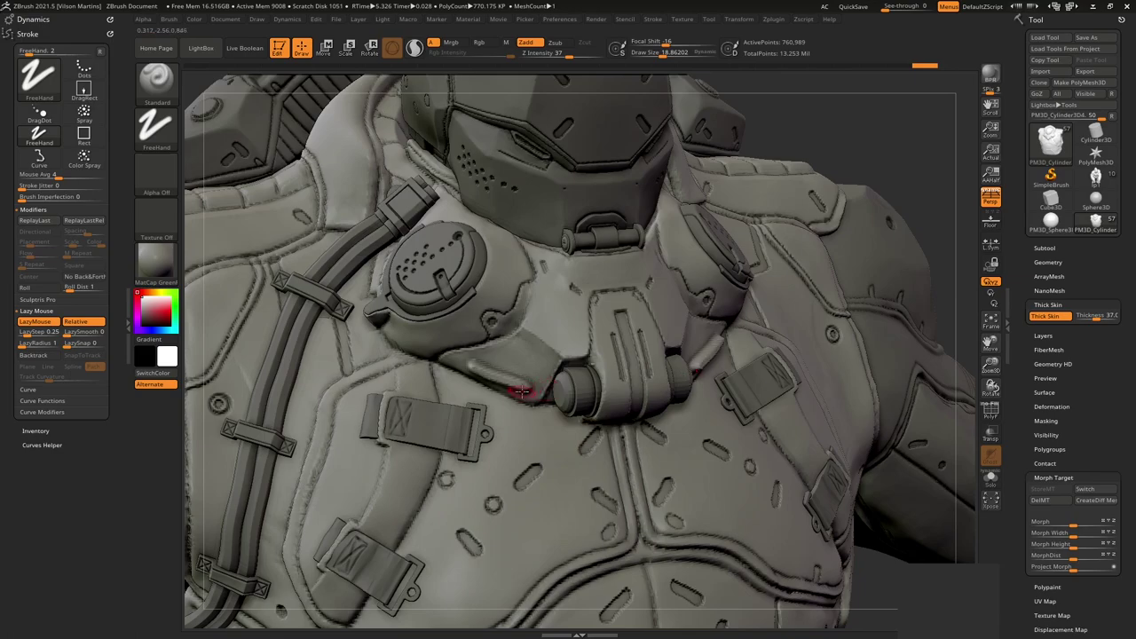
pyautogui.moveTo(879, 175)
pyautogui.mouseDown(button='right')
pyautogui.moveTo(735, 329)
pyautogui.moveTo(837, 337)
pyautogui.moveTo(675, 305)
pyautogui.moveTo(629, 354)
pyautogui.mouseUp(button='right')
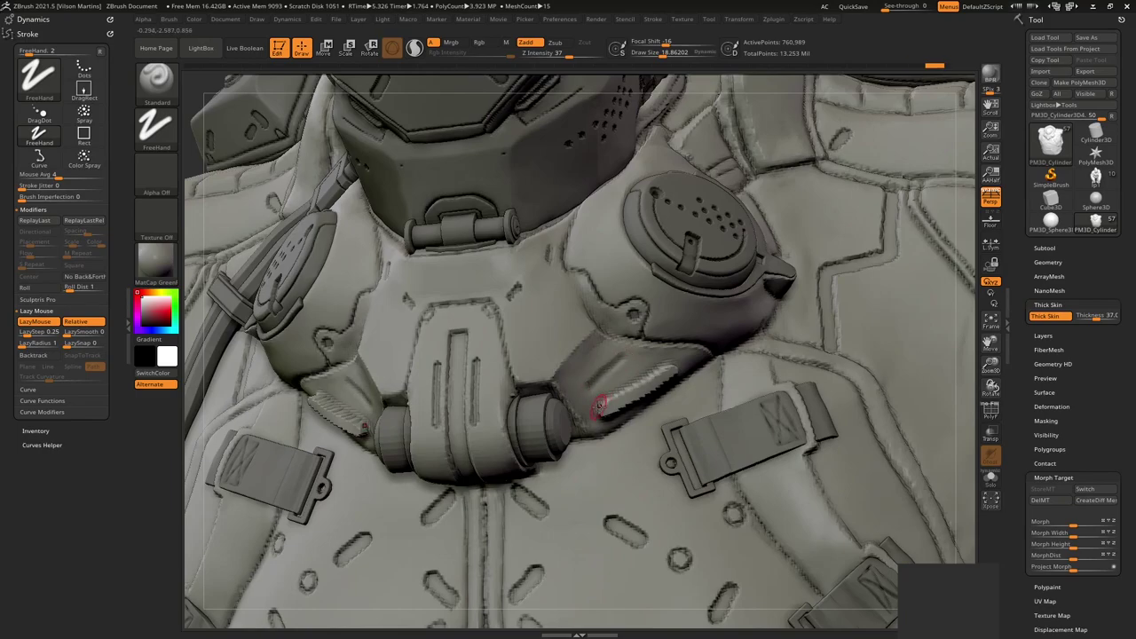
pyautogui.moveTo(599, 407); pyautogui.dragTo(590, 393)
pyautogui.moveTo(596, 399)
pyautogui.mouseDown(button='right')
pyautogui.moveTo(695, 374)
pyautogui.moveTo(893, 93)
pyautogui.moveTo(873, 156)
pyautogui.moveTo(648, 338)
pyautogui.mouseUp(button='right')
pyautogui.press('f')
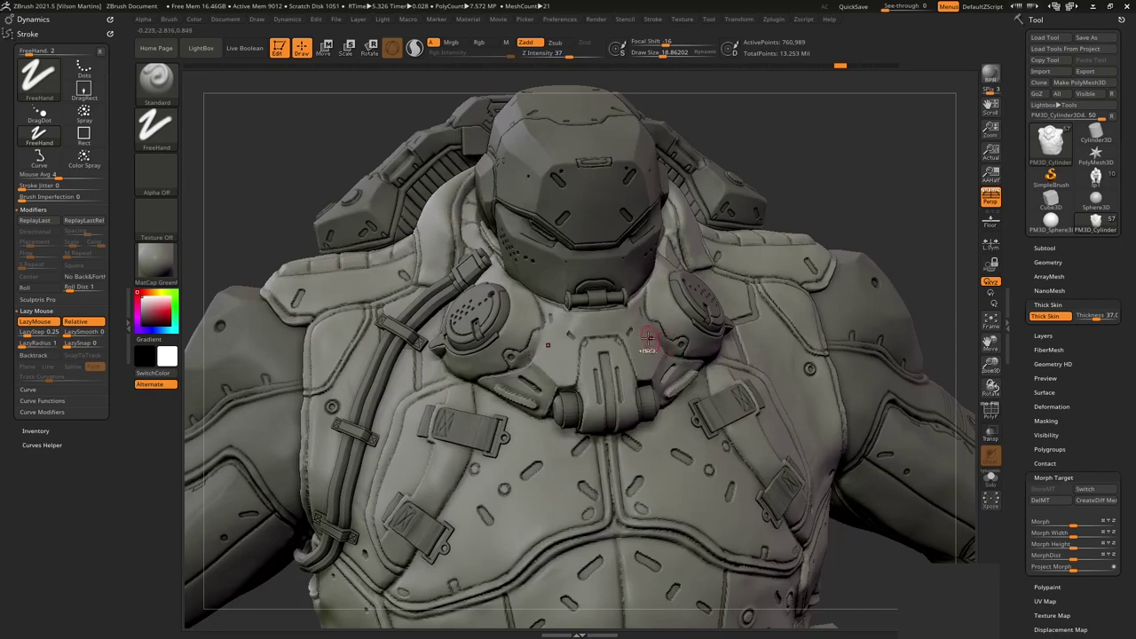
# Turn on LazyMouse and carve a diagonal groove into the upper chest plate.
pyautogui.press('ctrl')
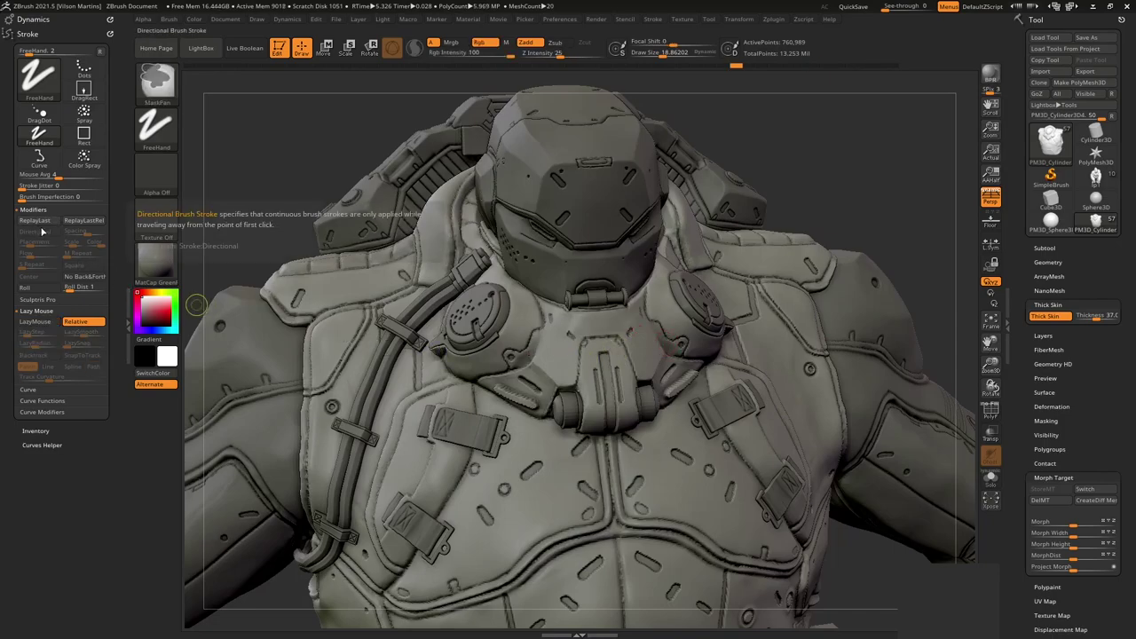
pyautogui.click(35, 321)
pyautogui.moveTo(763, 353)
pyautogui.mouseDown(button='right')
pyautogui.moveTo(791, 343)
pyautogui.moveTo(655, 361)
pyautogui.mouseUp(button='right')
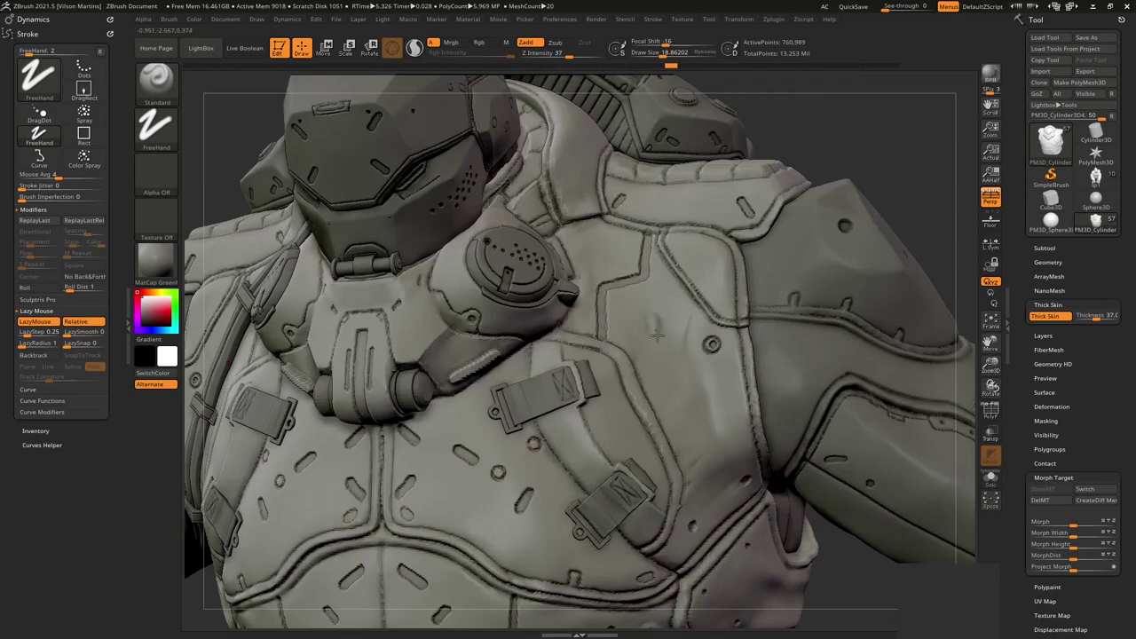
pyautogui.moveTo(657, 336); pyautogui.dragTo(713, 555)
pyautogui.moveTo(755, 284); pyautogui.dragTo(722, 376, button='right')
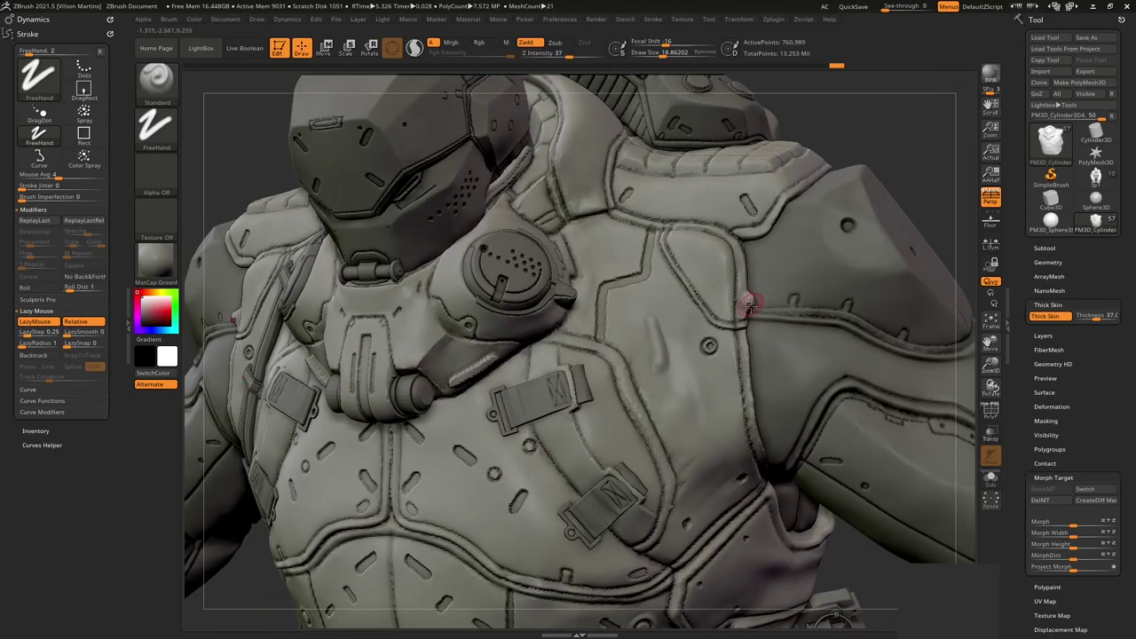
pyautogui.press('ctrl')
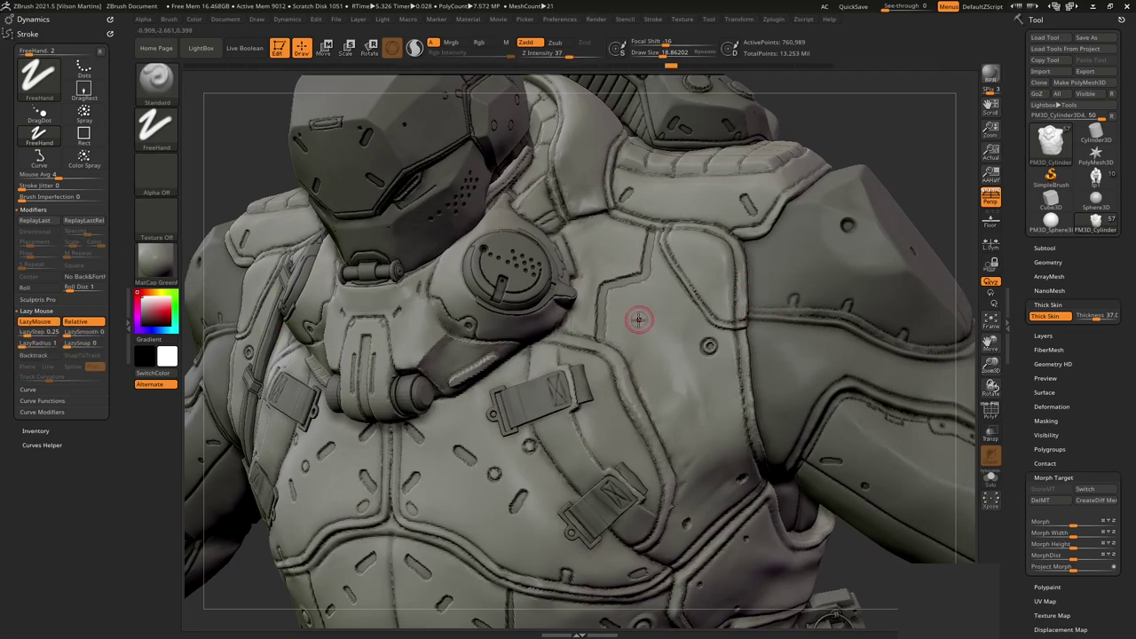
pyautogui.moveTo(668, 430); pyautogui.dragTo(683, 456)
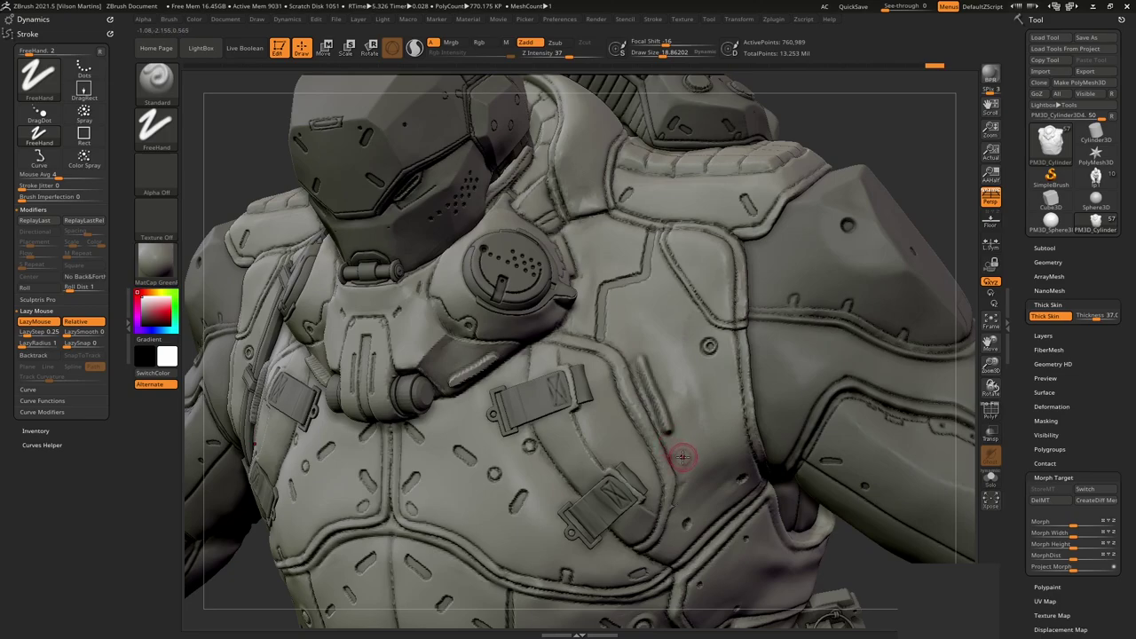
pyautogui.moveTo(668, 357); pyautogui.dragTo(693, 414, button='right')
pyautogui.moveTo(699, 329)
pyautogui.mouseDown(button='right')
pyautogui.moveTo(672, 363)
pyautogui.moveTo(647, 323)
pyautogui.mouseUp(button='right')
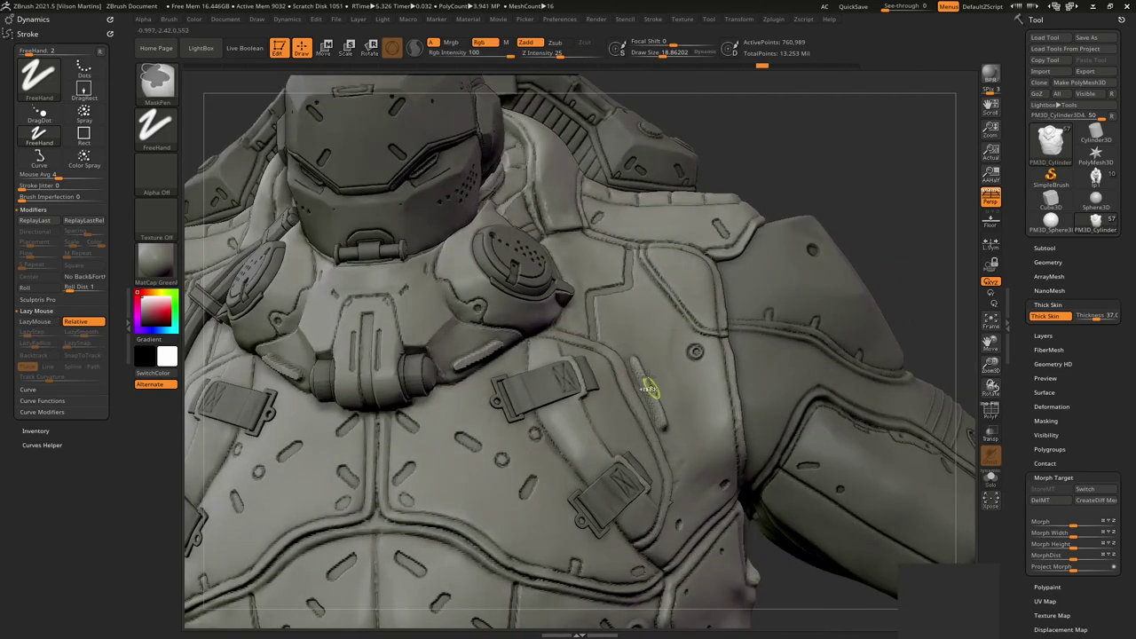
pyautogui.keyDown('alt'); pyautogui.moveTo(647, 373); pyautogui.dragTo(633, 253, button='right'); pyautogui.keyUp('alt')
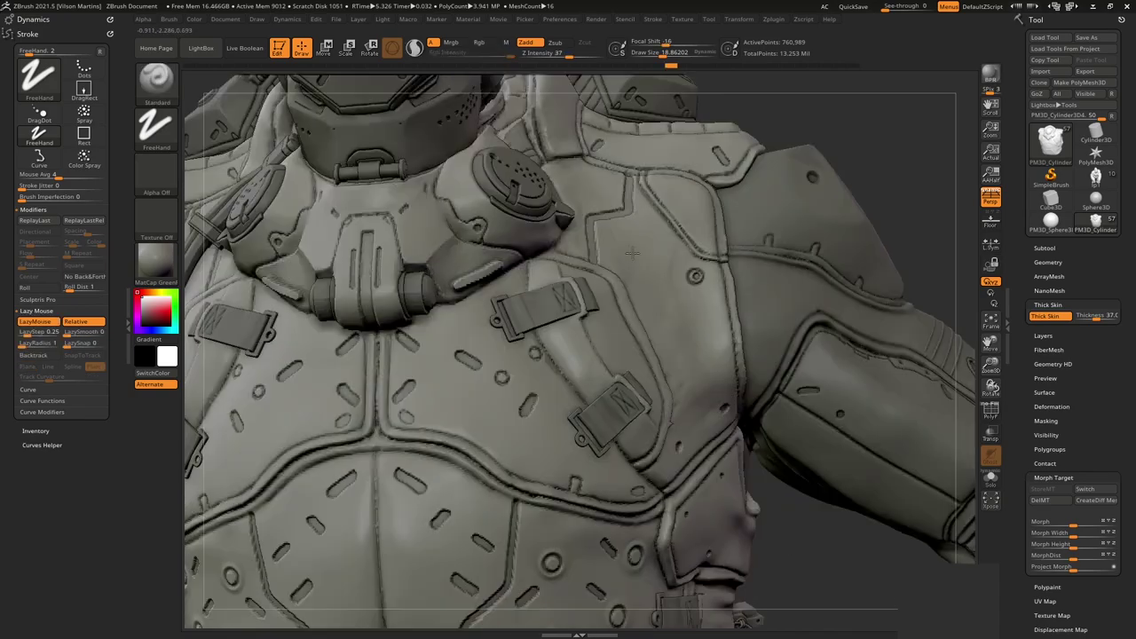
pyautogui.moveTo(725, 385)
pyautogui.mouseDown(button='right')
pyautogui.moveTo(890, 257)
pyautogui.moveTo(675, 291)
pyautogui.moveTo(799, 338)
pyautogui.moveTo(847, 380)
pyautogui.mouseUp(button='right')
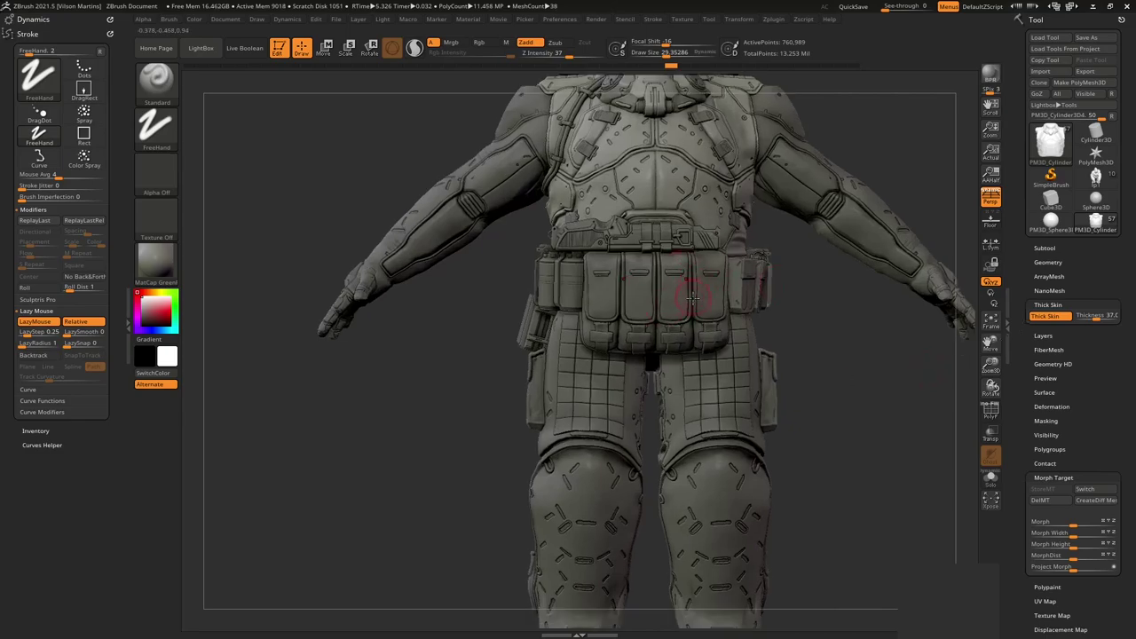
pyautogui.moveTo(691, 300)
pyautogui.keyDown('ctrl'); pyautogui.mouseDown(button='right')
pyautogui.moveTo(670, 315)
pyautogui.moveTo(746, 328)
pyautogui.moveTo(799, 267)
pyautogui.moveTo(864, 255)
pyautogui.moveTo(837, 221)
pyautogui.moveTo(792, 243)
pyautogui.mouseUp(button='right'); pyautogui.keyUp('ctrl')
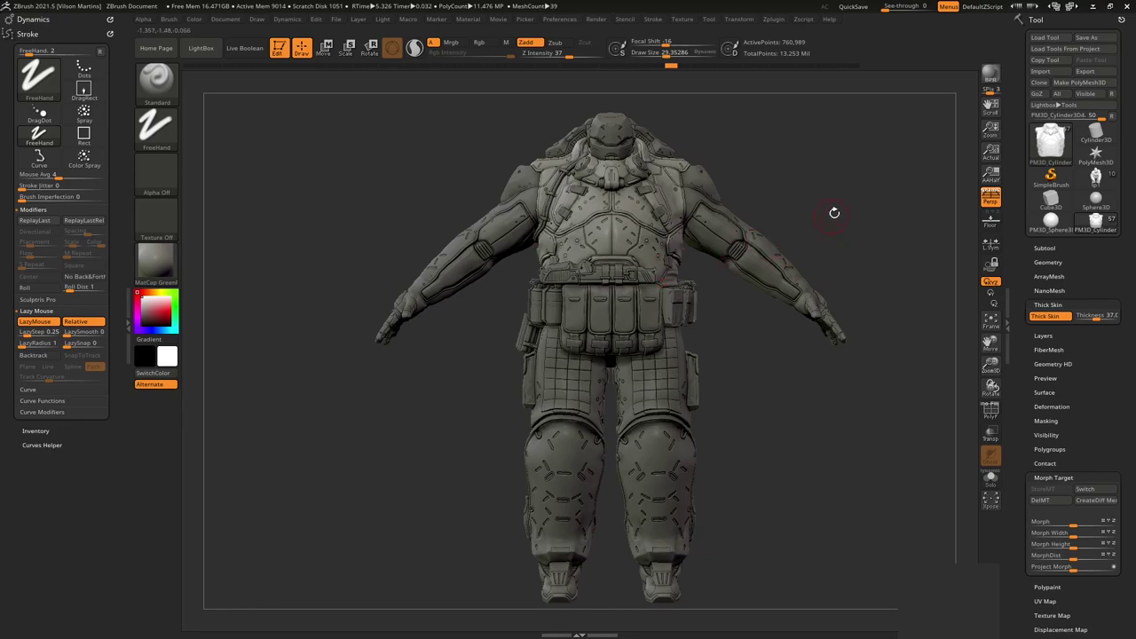
pyautogui.moveTo(834, 213)
pyautogui.mouseDown(button='right')
pyautogui.moveTo(855, 172)
pyautogui.moveTo(849, 190)
pyautogui.mouseUp(button='right')
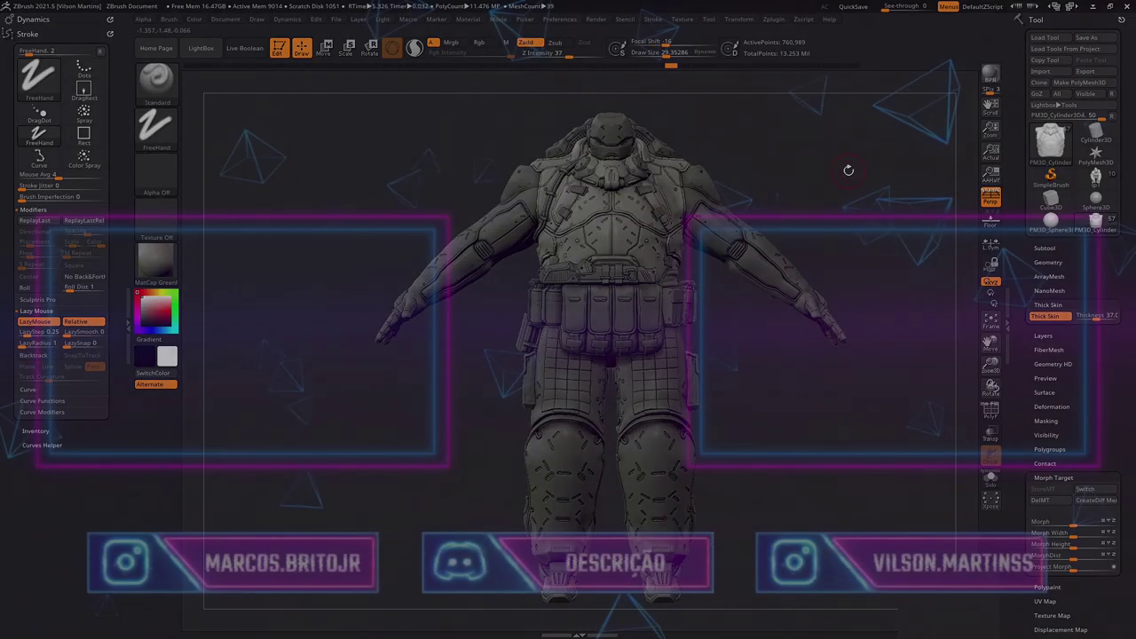